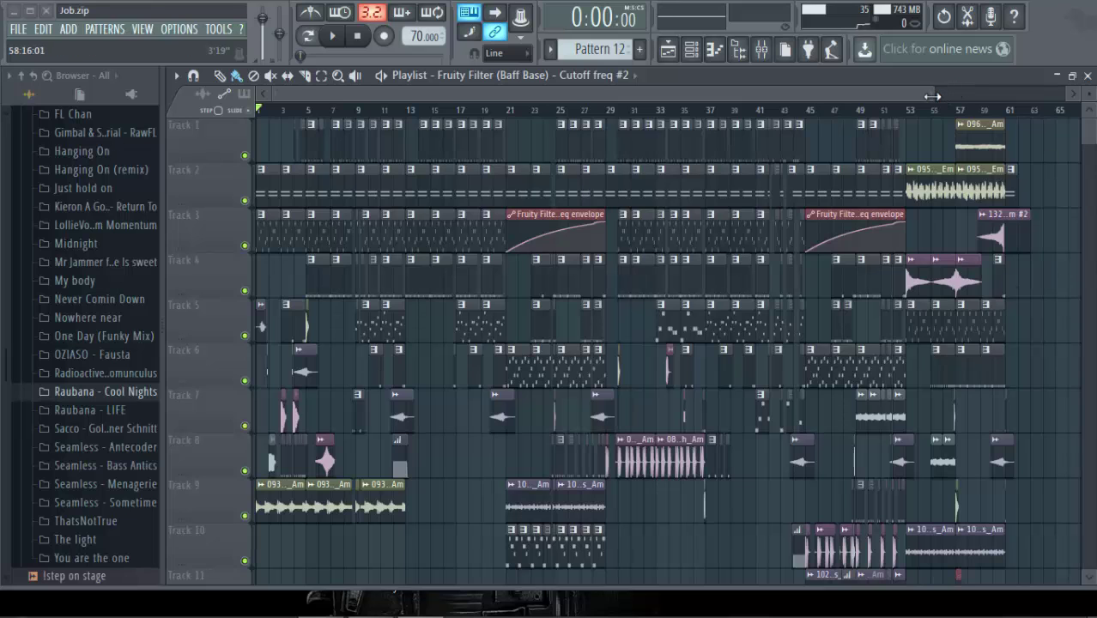
Step: Play the opening bars of the song from the Playlist and stop playback
left_click_drag(932, 96, 1013, 96)
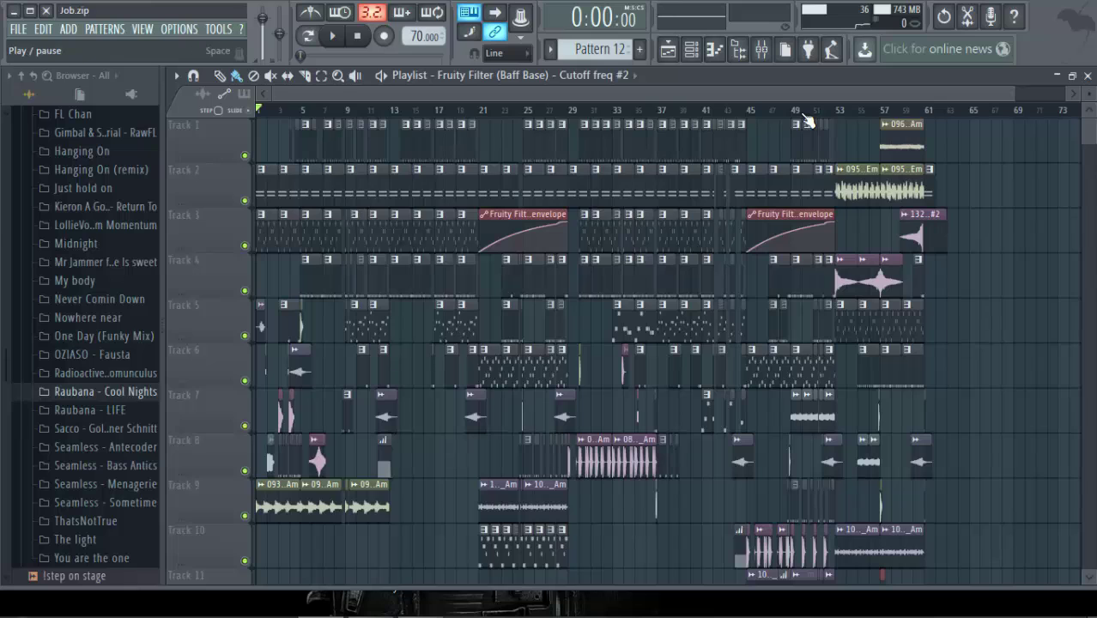
key("space")
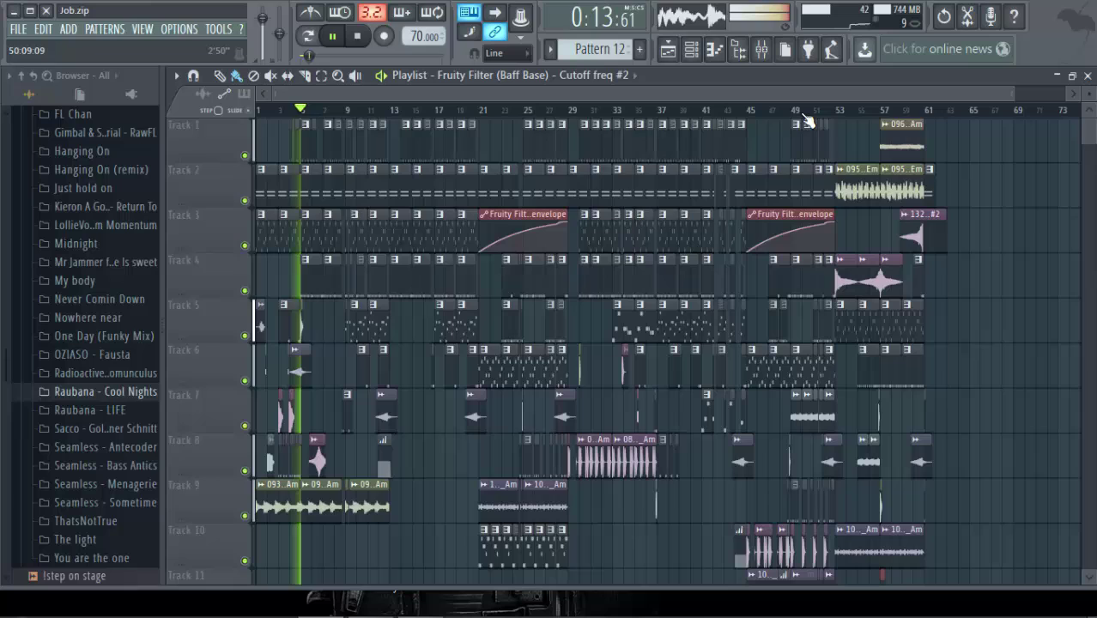
key("space")
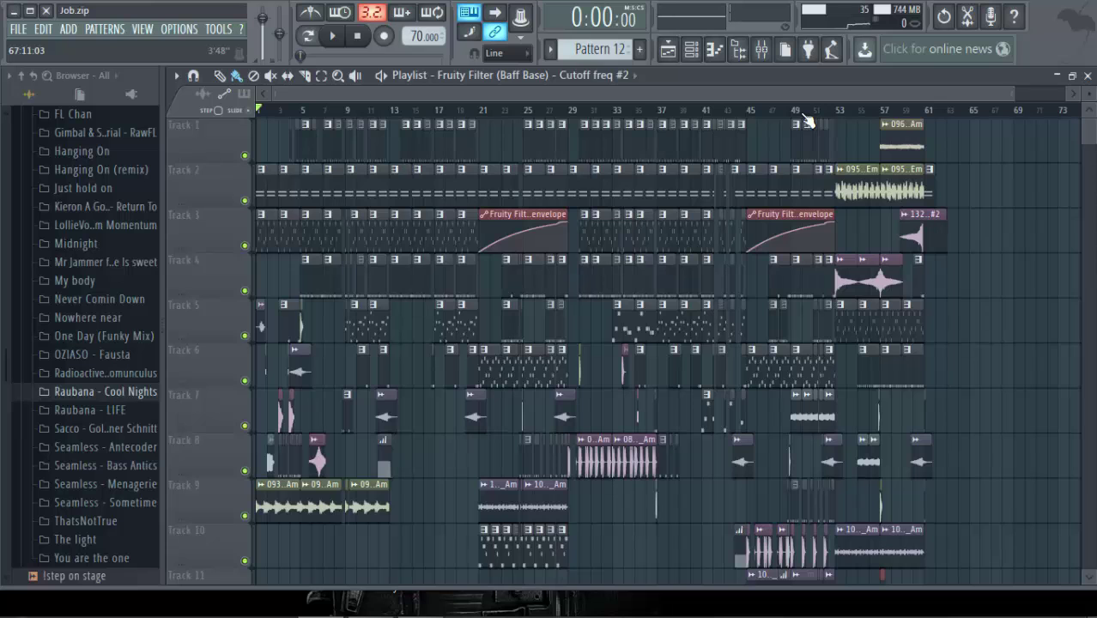
scroll(807, 121, "up", 3)
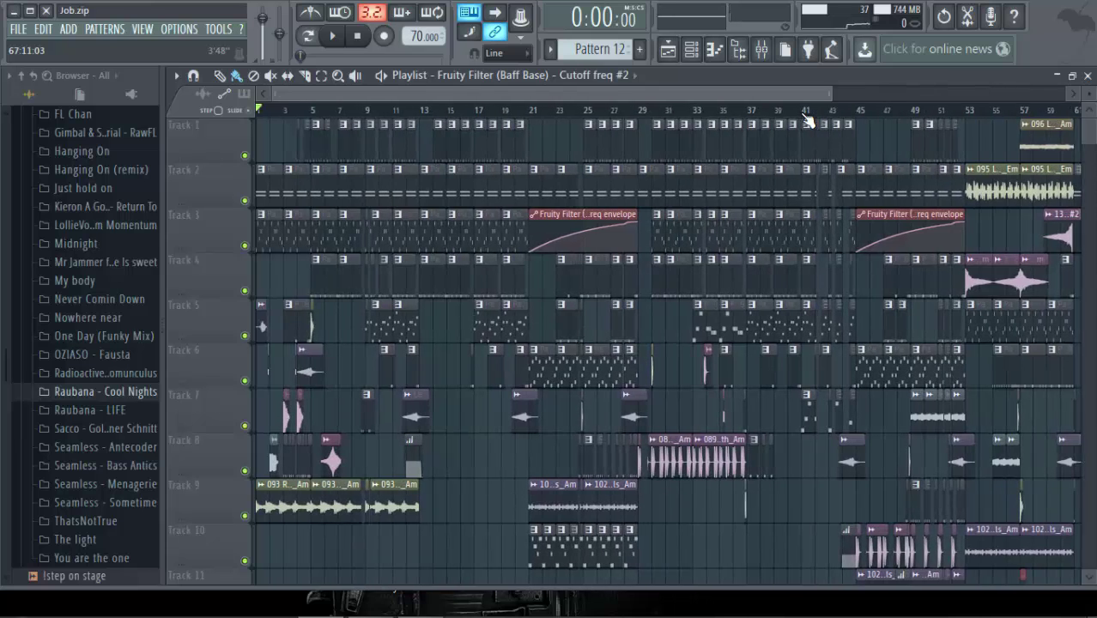
scroll(807, 120, "up", 1)
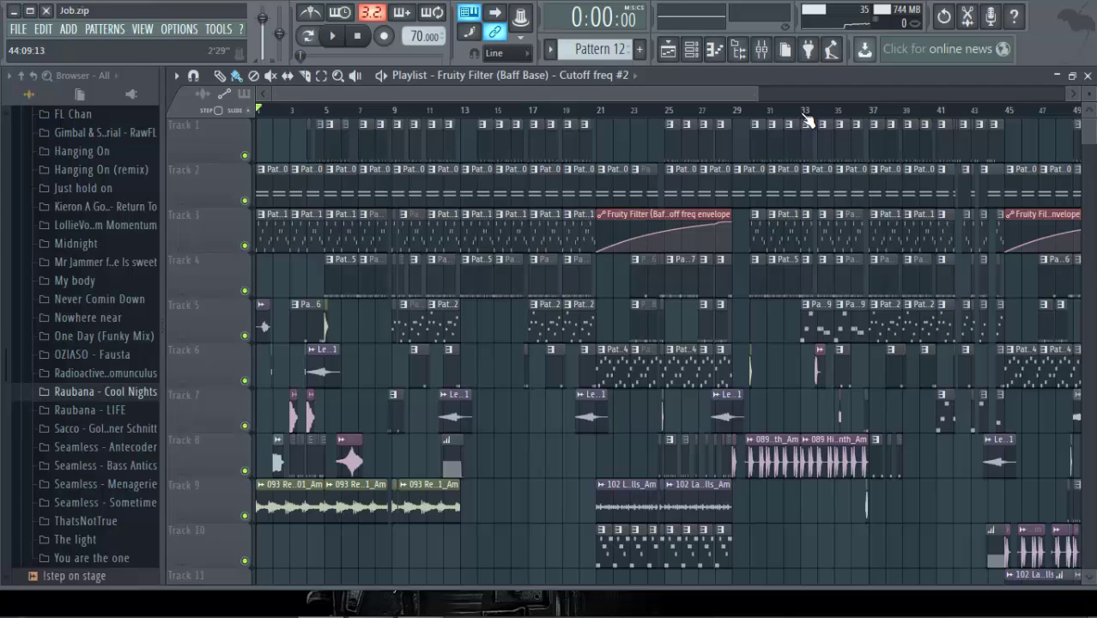
Step: Load another Gross Beat into effect slot 3 of the Master mixer track
key("F9")
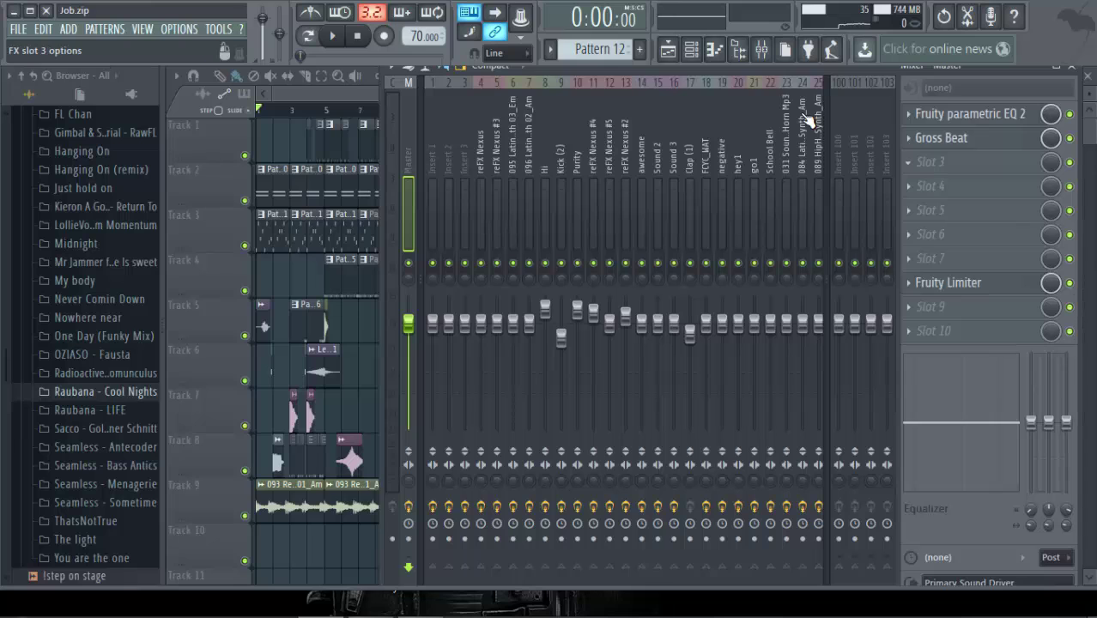
left_click(931, 162)
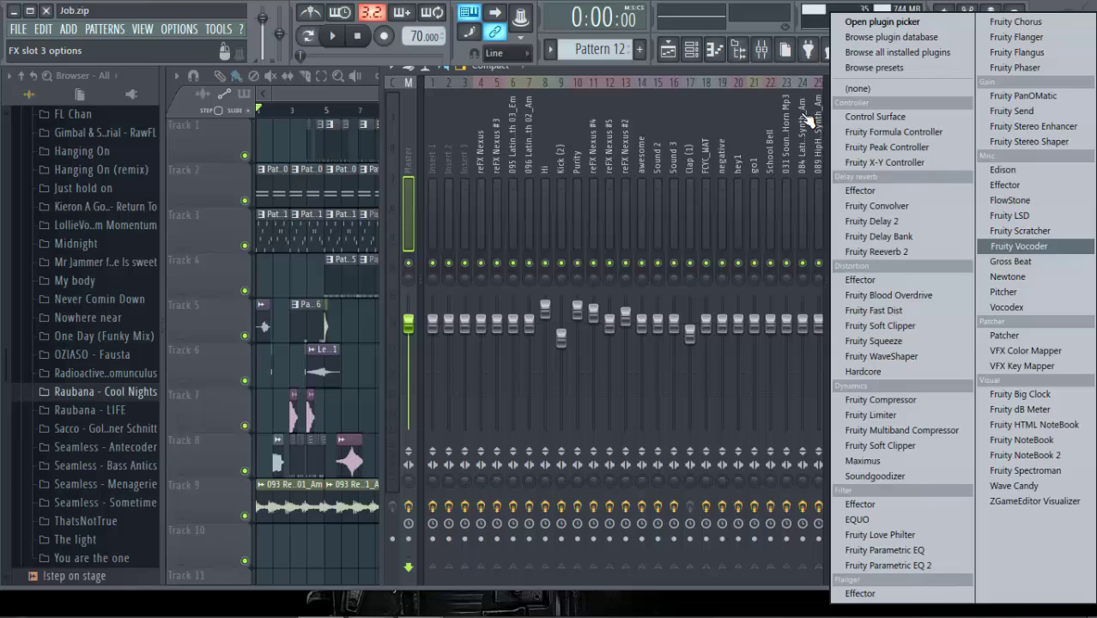
left_click(1011, 261)
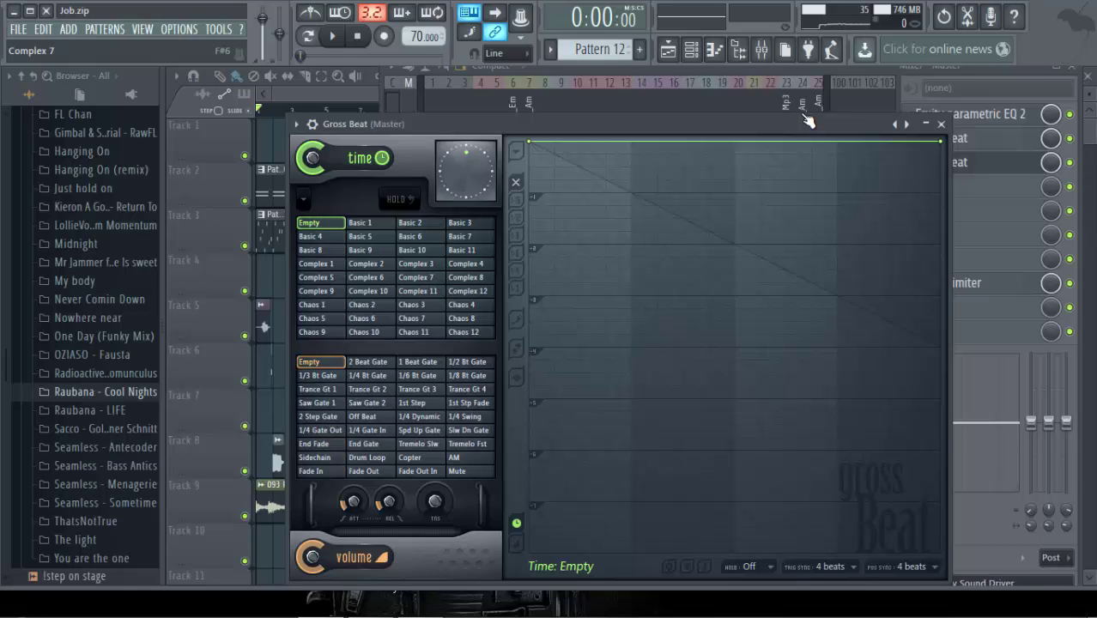
Step: Preview the Complex 7, Complex 3 and Complex 2 time envelopes in Gross Beat, ending on the Empty slot
left_click(419, 278)
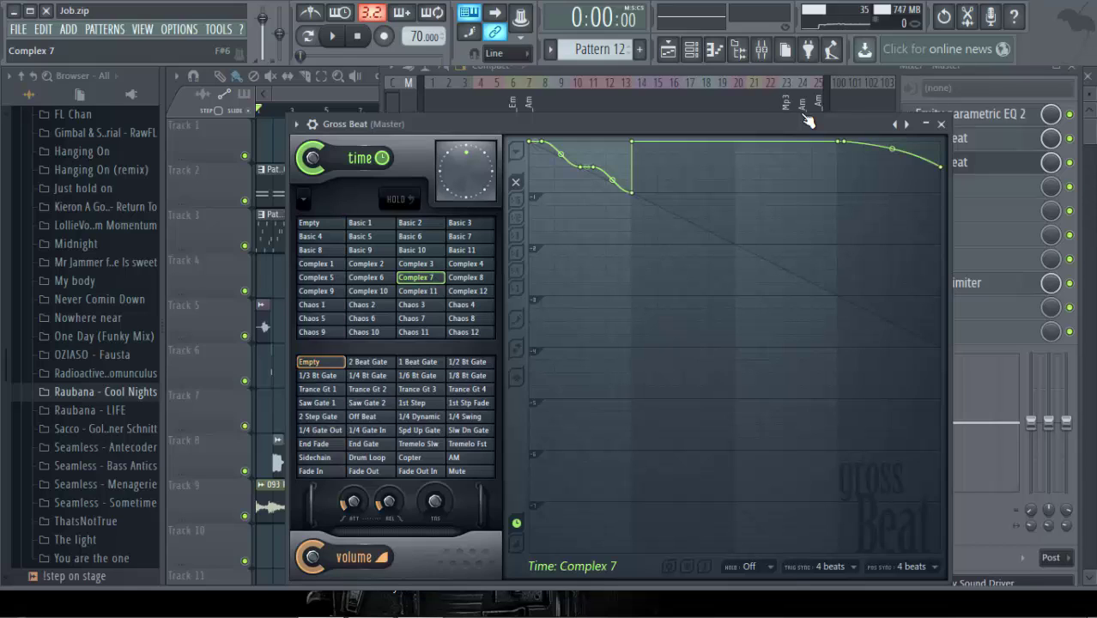
left_click(419, 263)
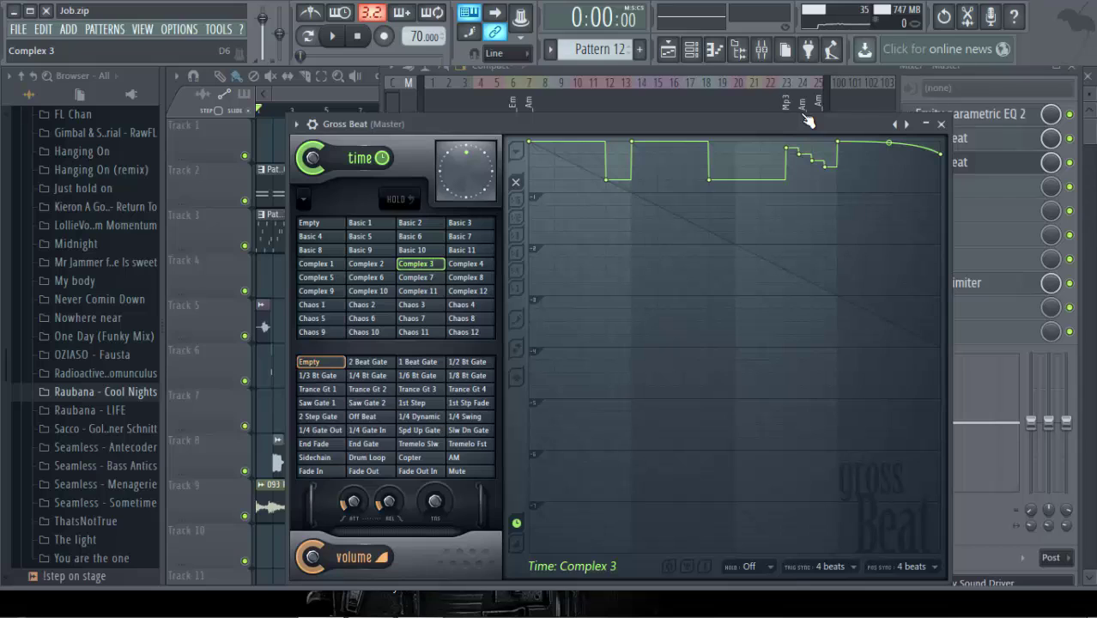
key("Left")
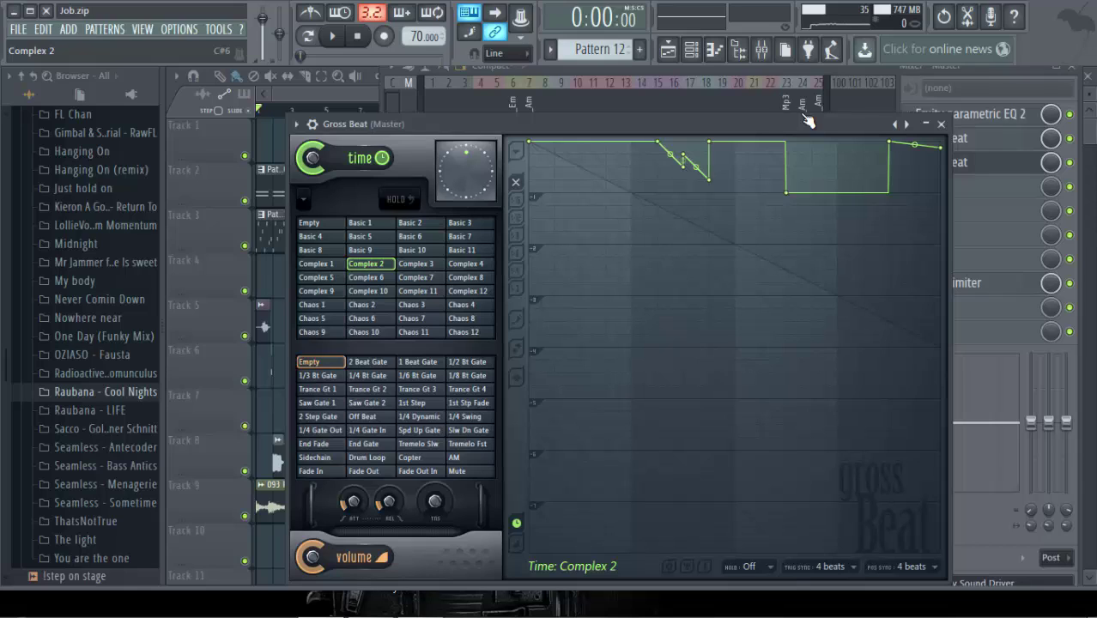
key("g")
key("z")
Step: Open the event editor for Gross Beat's time slot and switch to the empty Pattern 23
right_click(310, 225)
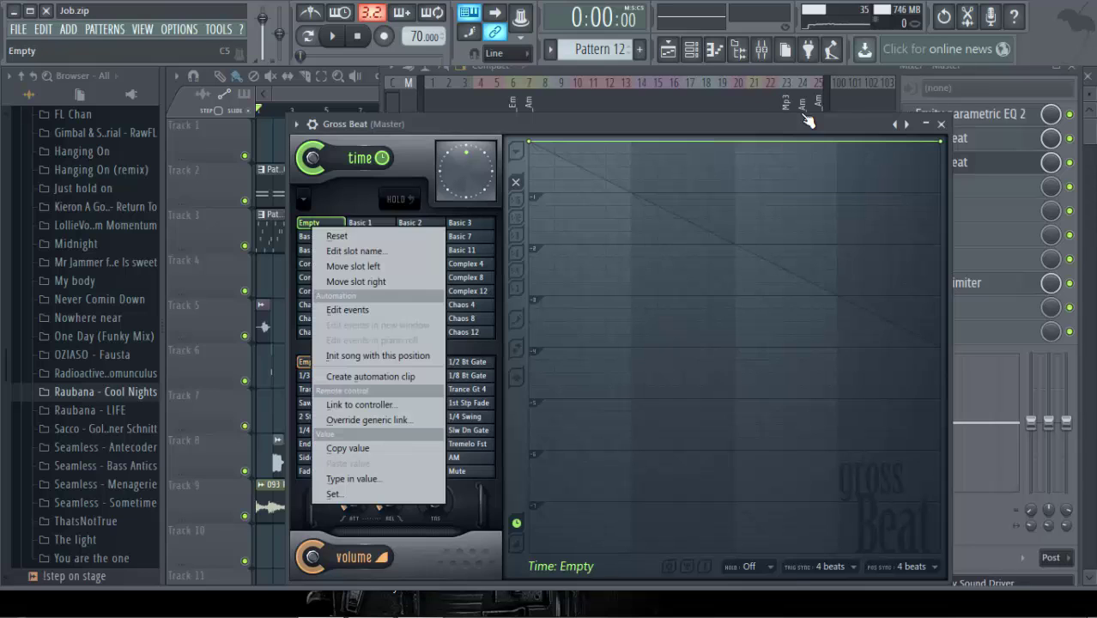
key("Return")
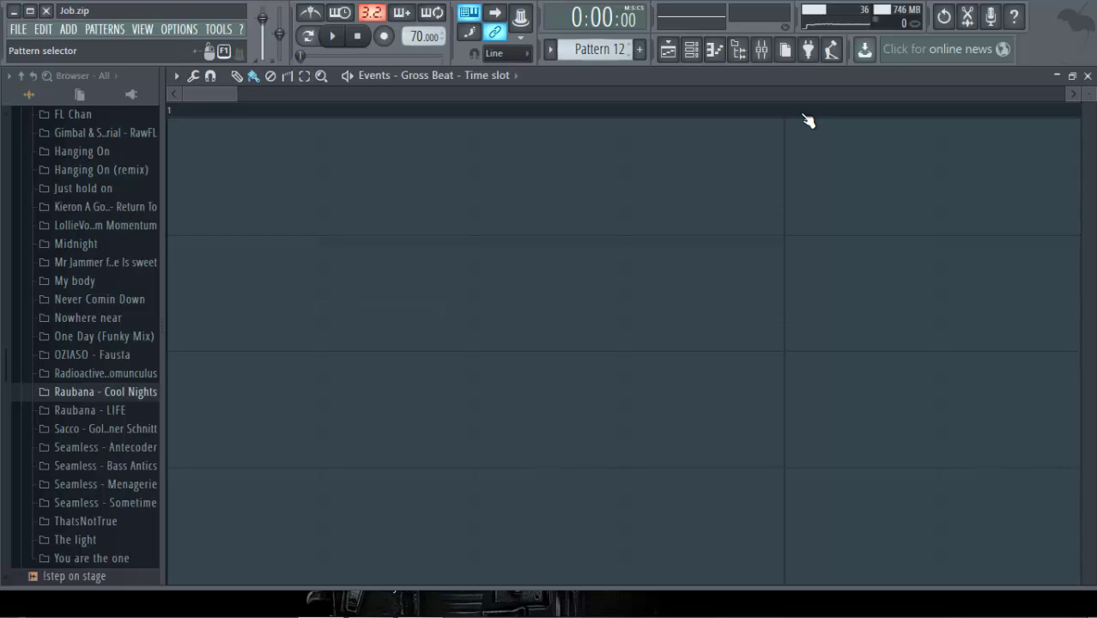
left_click_drag(599, 49, 599, 21)
key("F5")
key("F6")
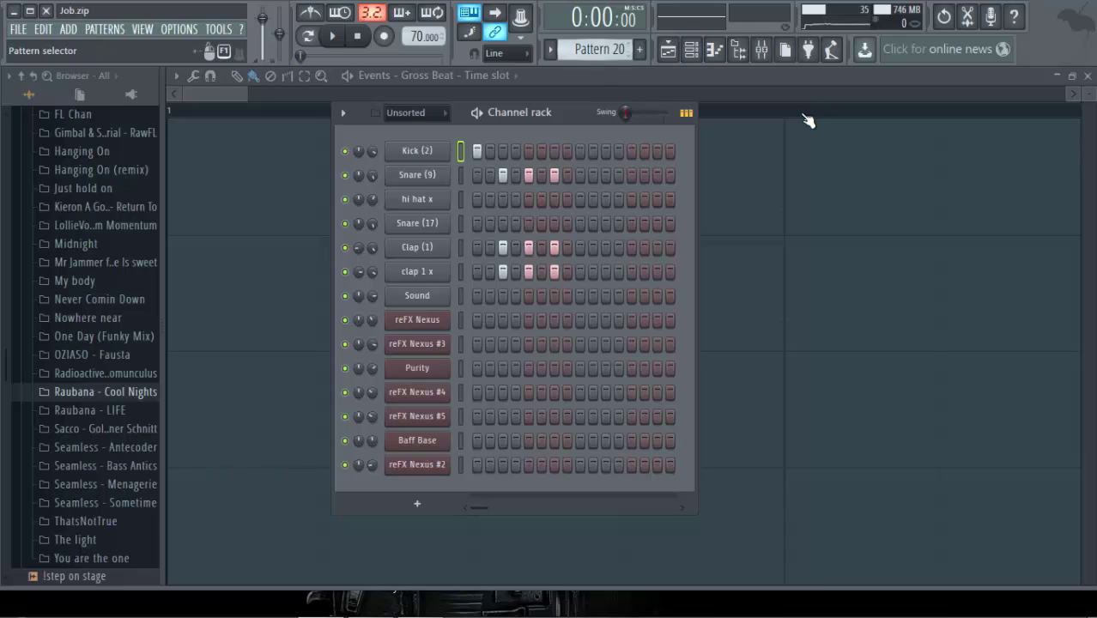
key("plus")
key("plus")
key("plus")
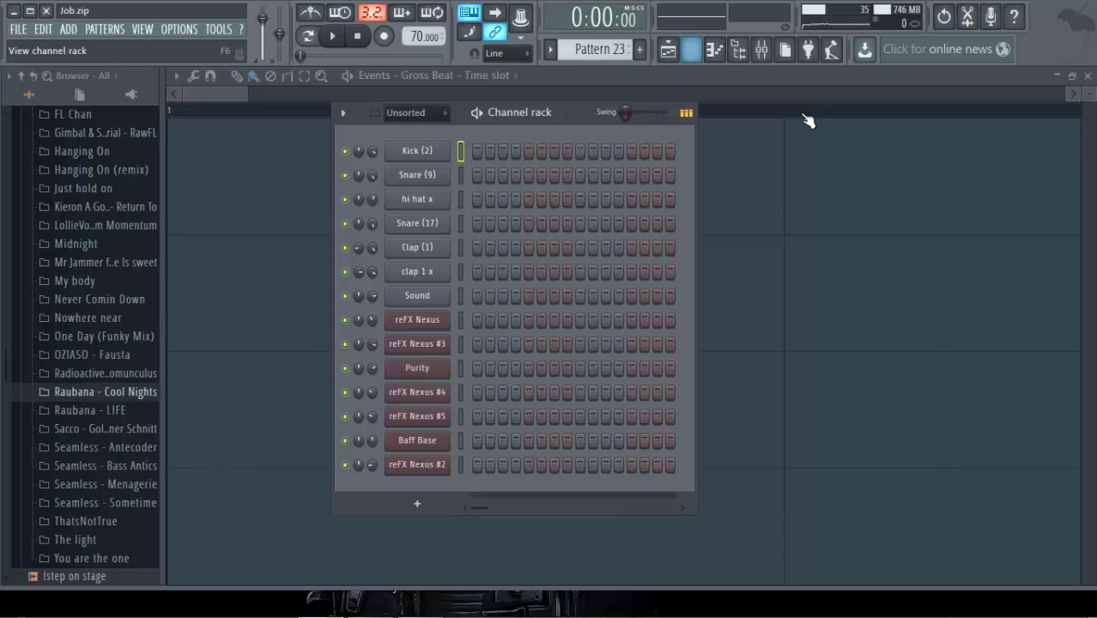
Step: Reopen the slot 3 Gross Beat on the Master track and bring up its time slot events for Pattern 23
key("F9")
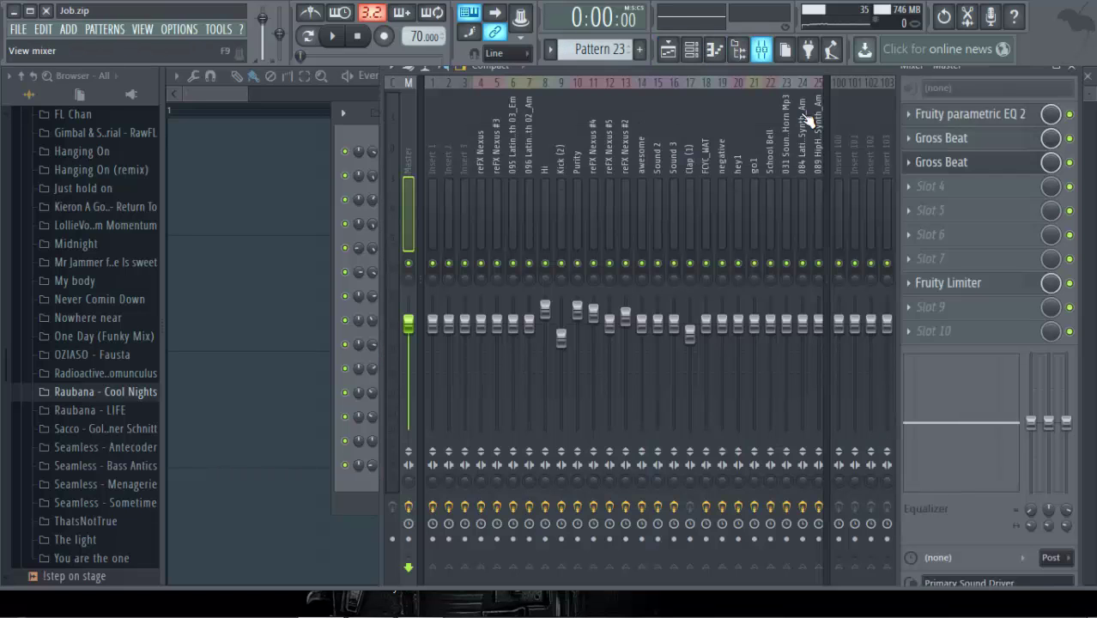
left_click(970, 161)
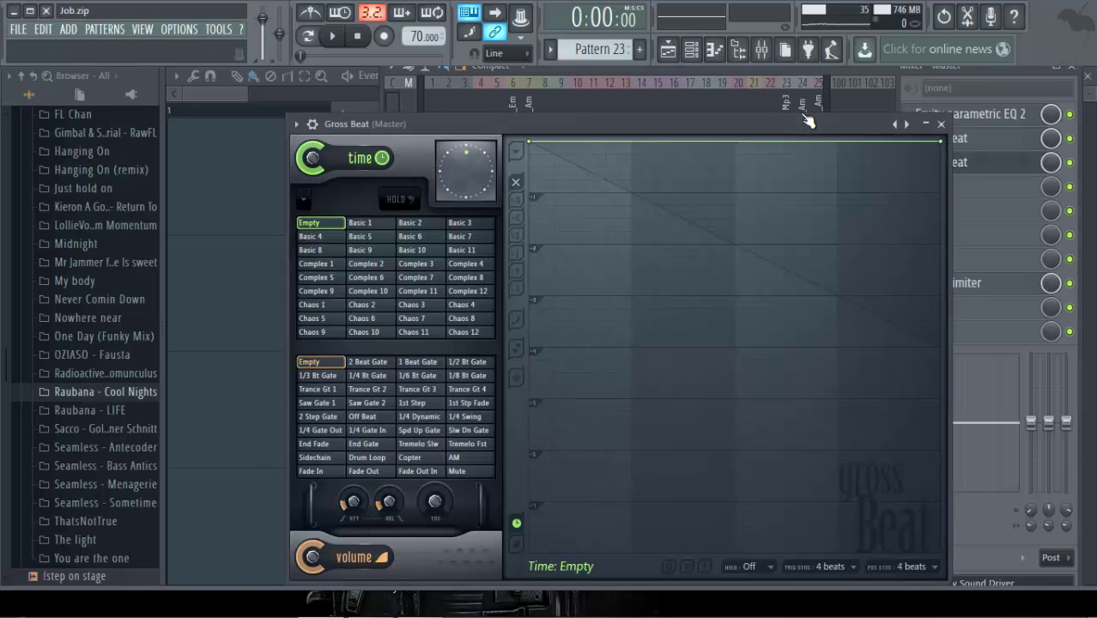
right_click(308, 223)
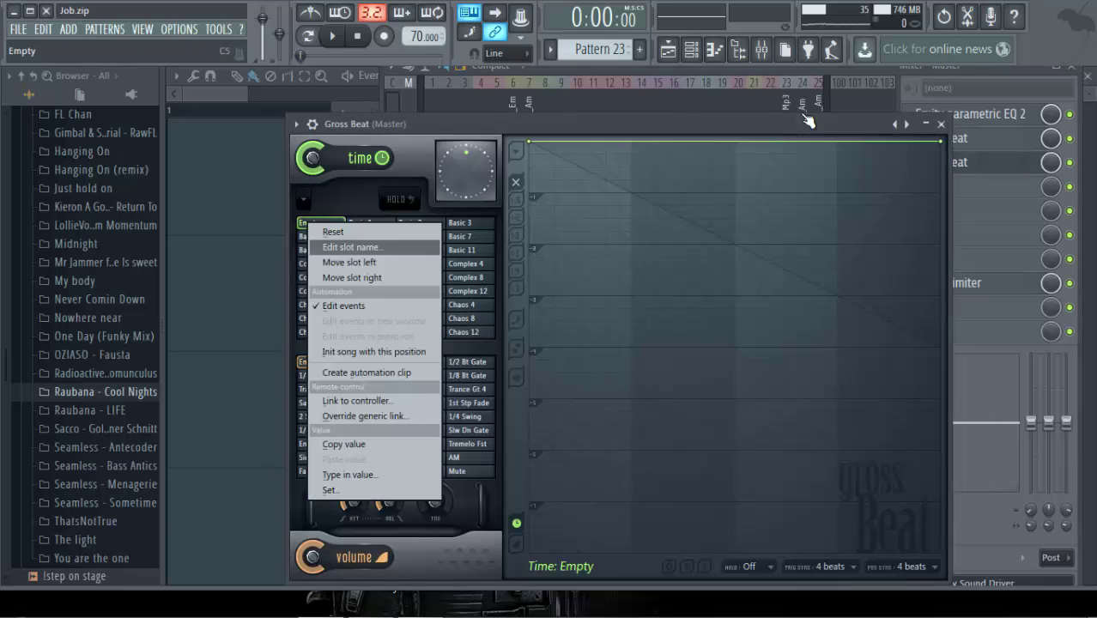
left_click(335, 305)
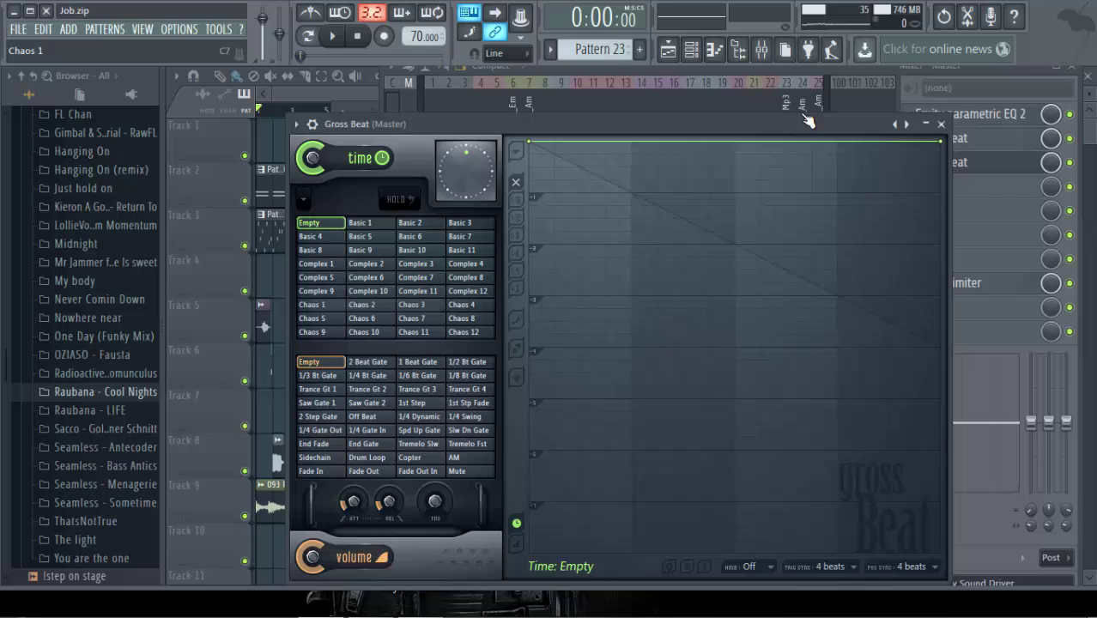
right_click(323, 227)
left_click(358, 309)
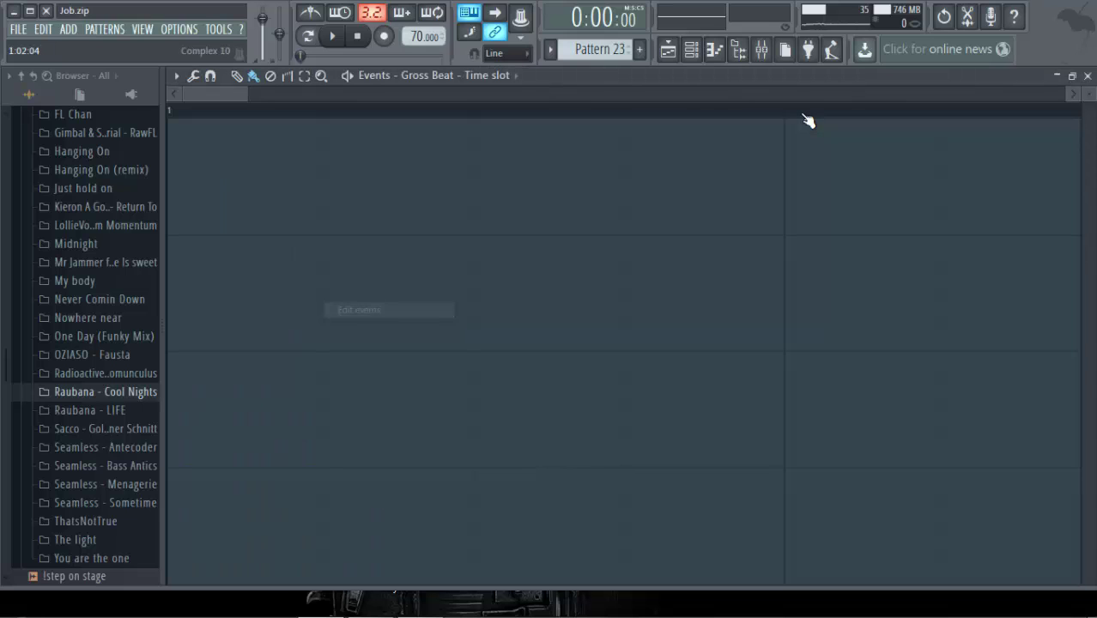
Step: Draw a time slot event at the Complex 7 level from bar 2 to bar 3, with the level at zero after it
scroll(371, 310, "down", 2)
left_click_drag(853, 94, 988, 94)
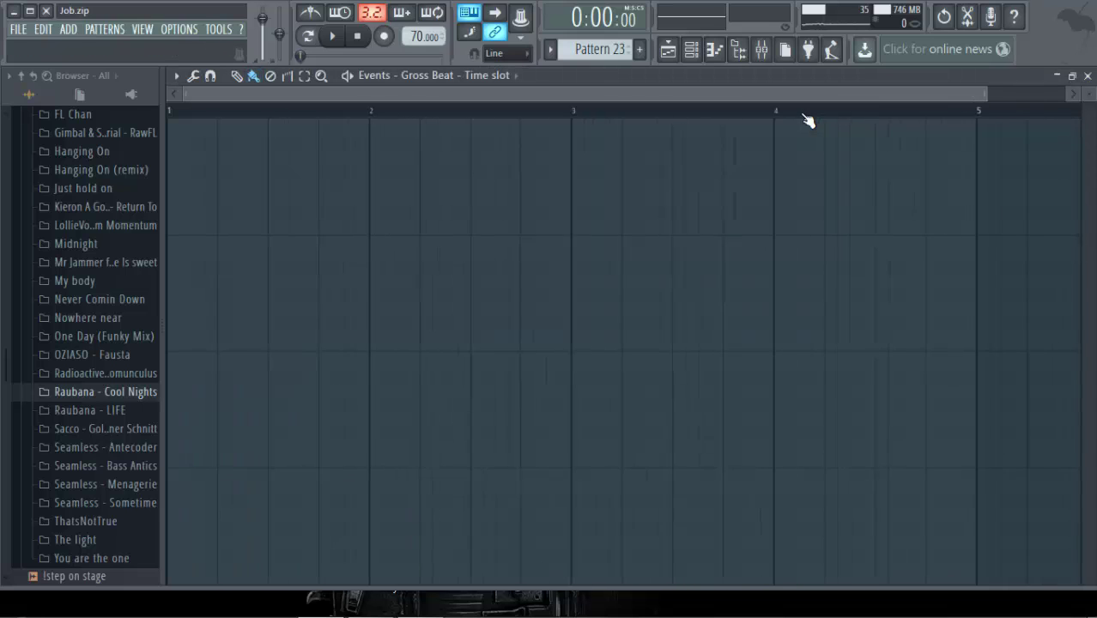
scroll(807, 120, "down", 1)
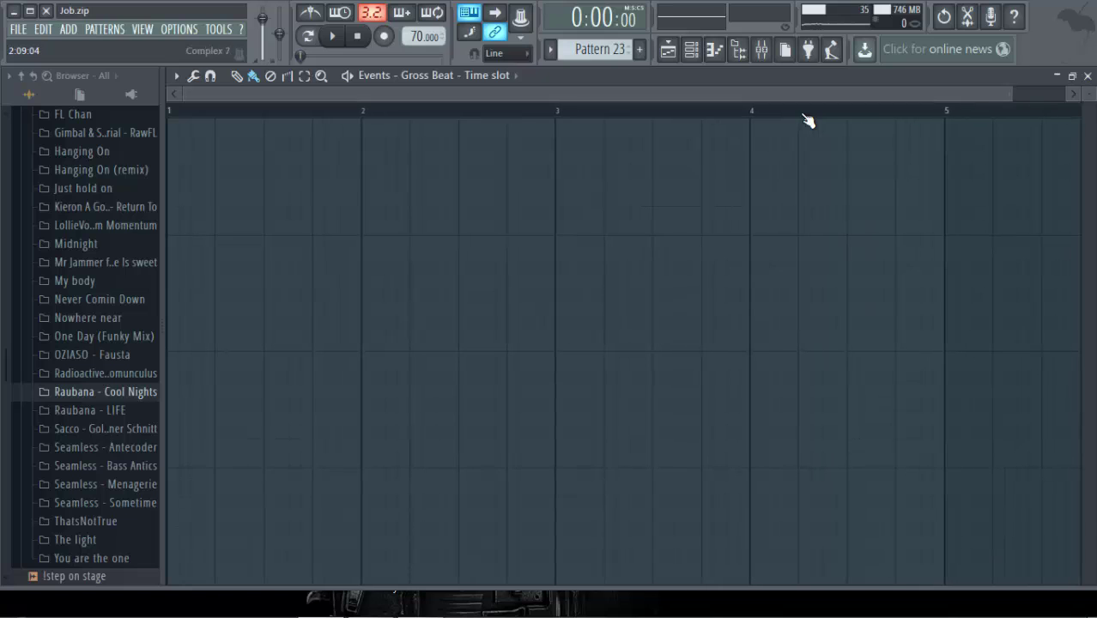
key("p")
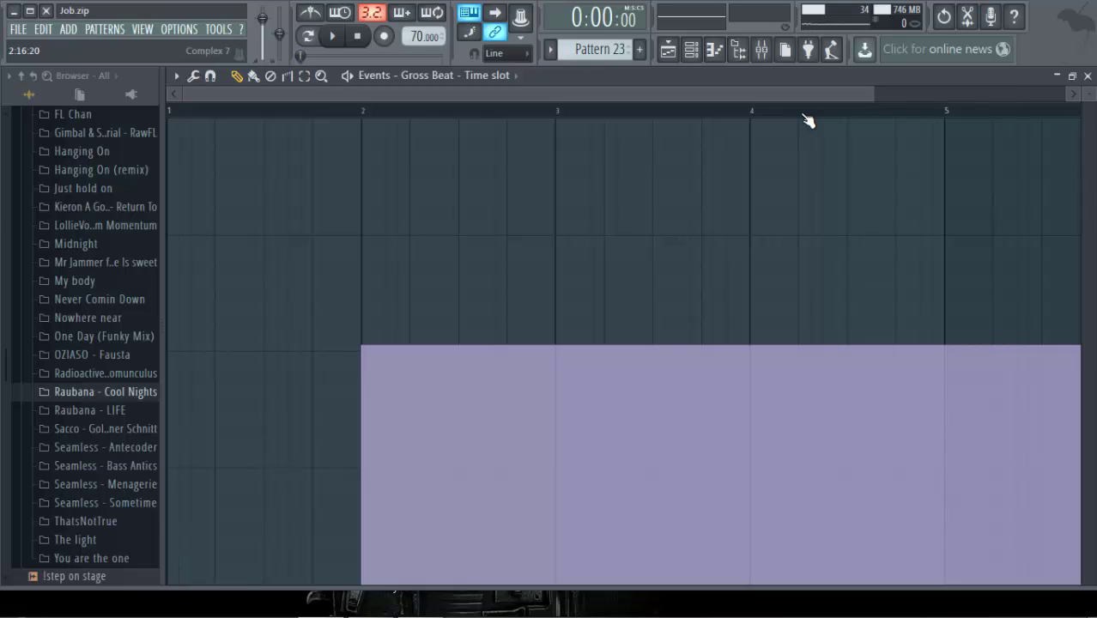
left_click_drag(553, 345, 561, 585)
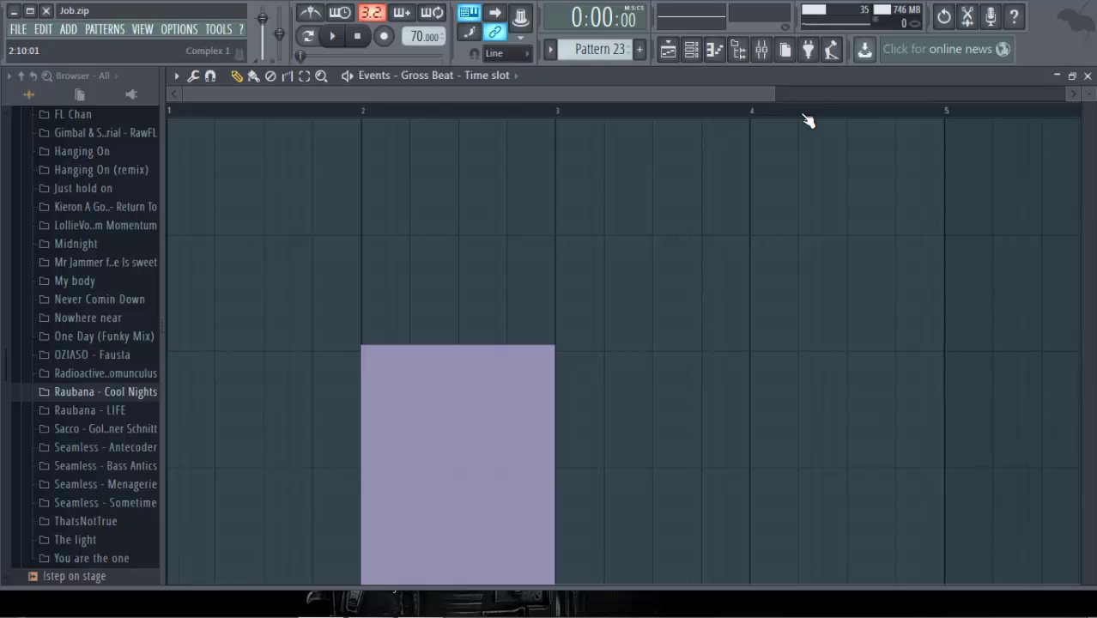
Step: Select the Complex 7 time preset in the slot 3 Gross Beat and make the bar 2 event start on its second beat
key("F9")
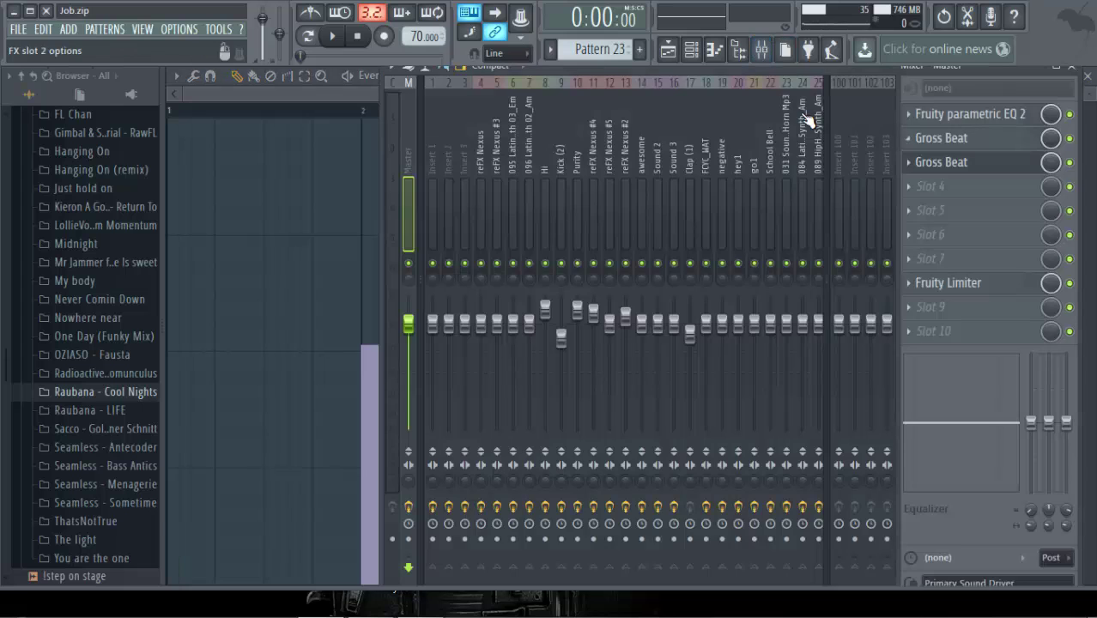
left_click(940, 161)
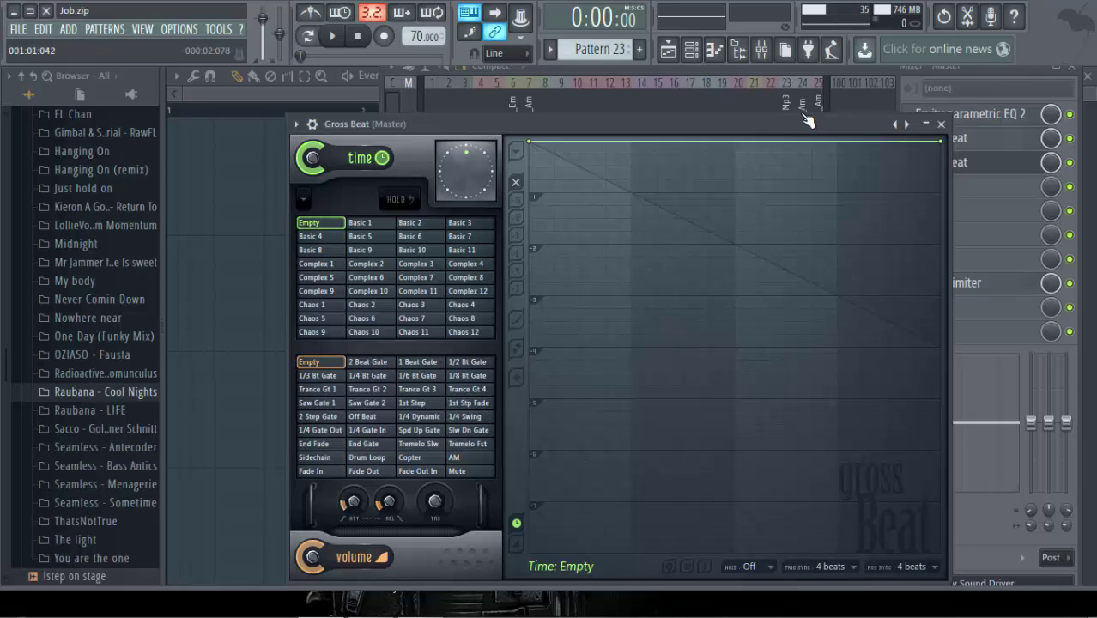
left_click(419, 278)
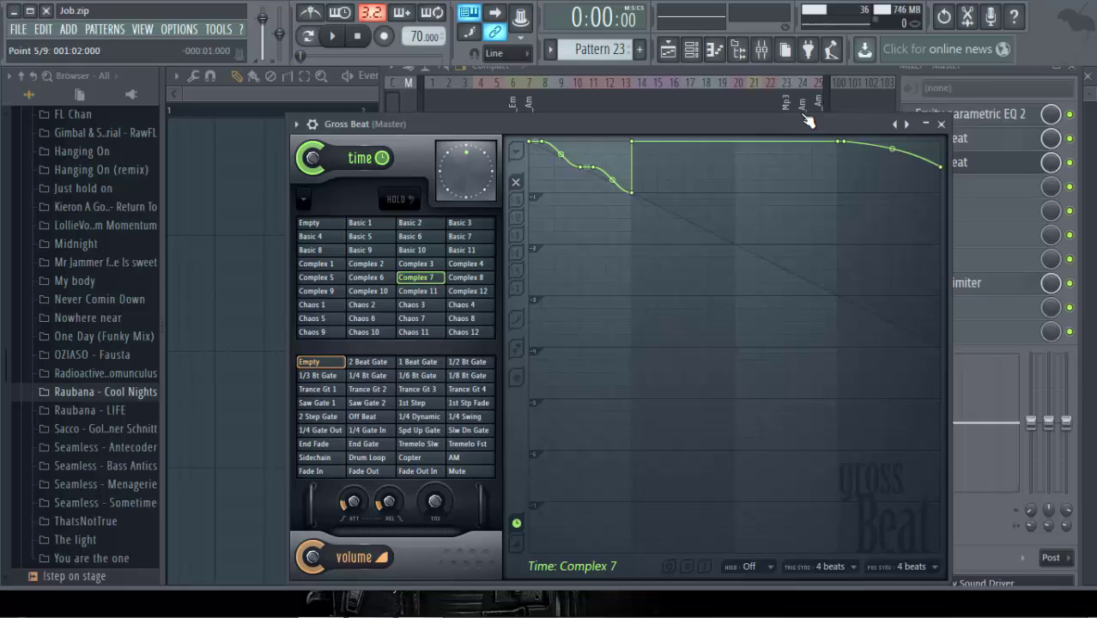
mouse_move(361, 124)
left_mouse_down()
mouse_move(505, 147)
mouse_move(596, 112)
left_mouse_up()
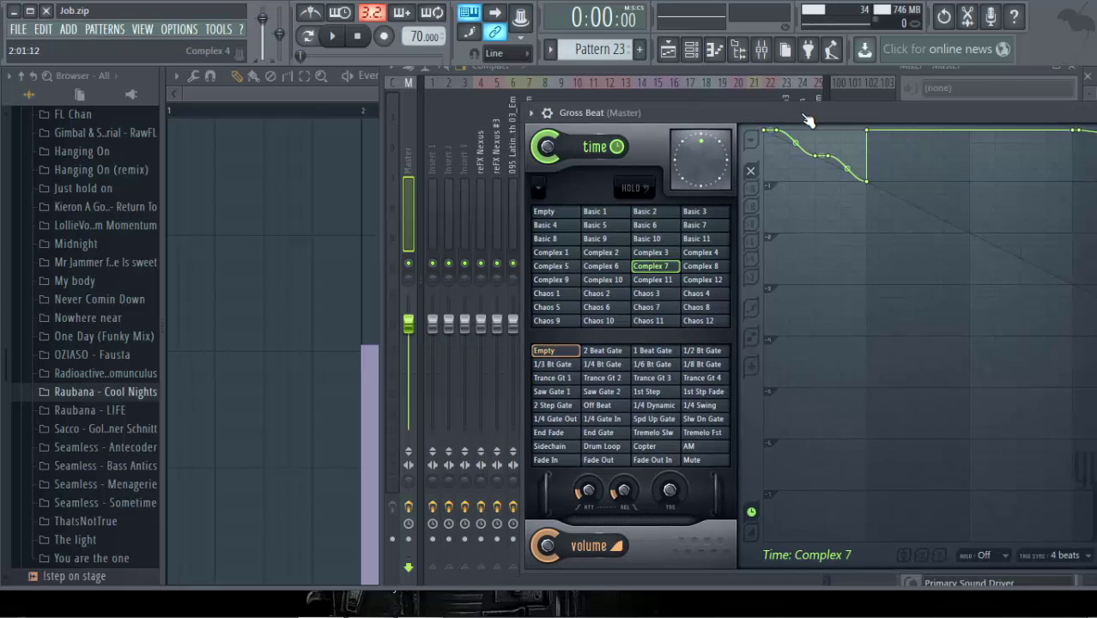
left_click(352, 333)
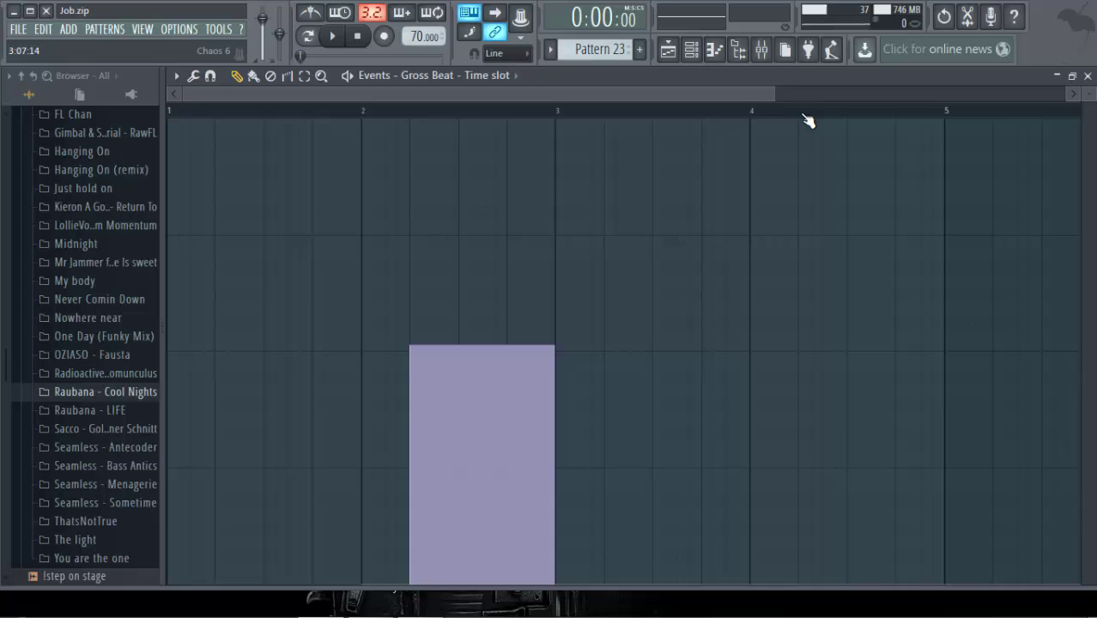
Step: Flatten the dip in the first beat of Gross Beat's Complex 7 time envelope
key("F9")
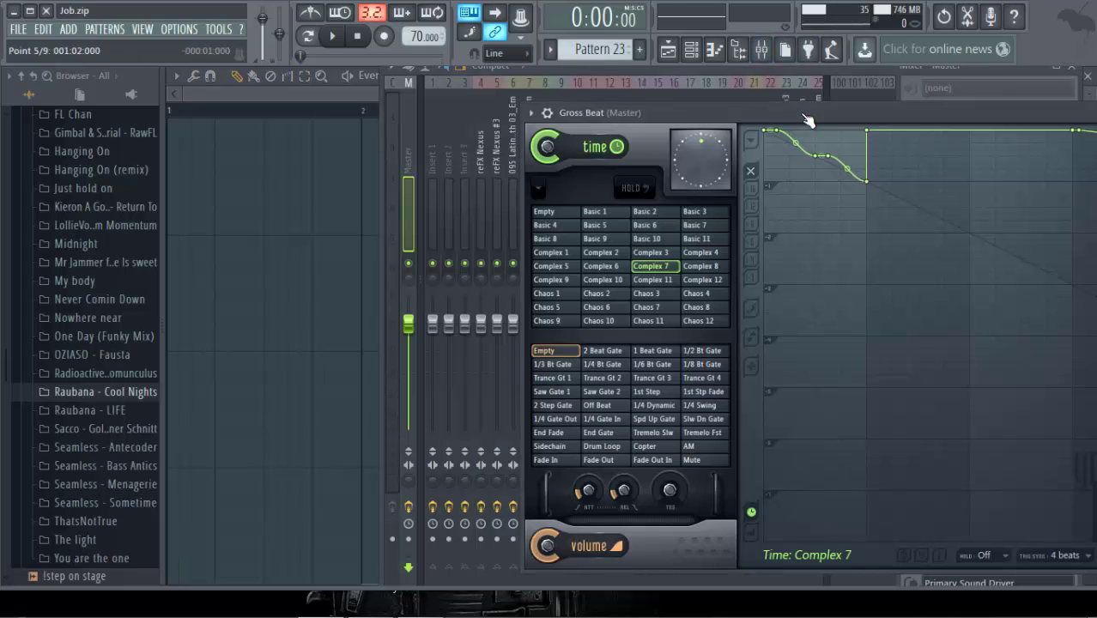
left_click_drag(866, 181, 674, 107)
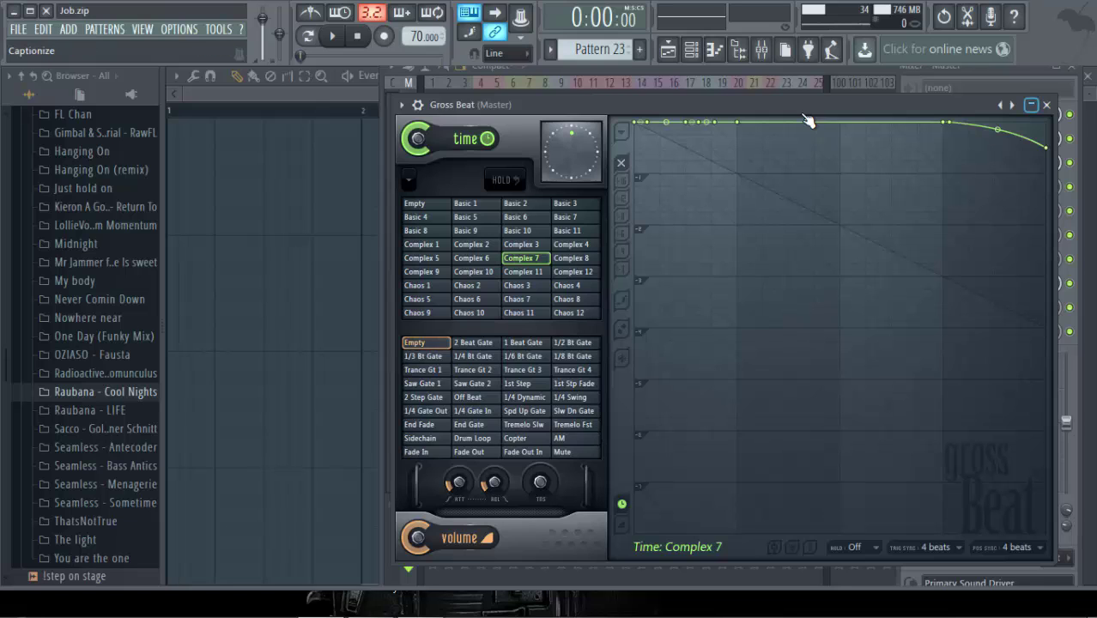
left_click(1031, 104)
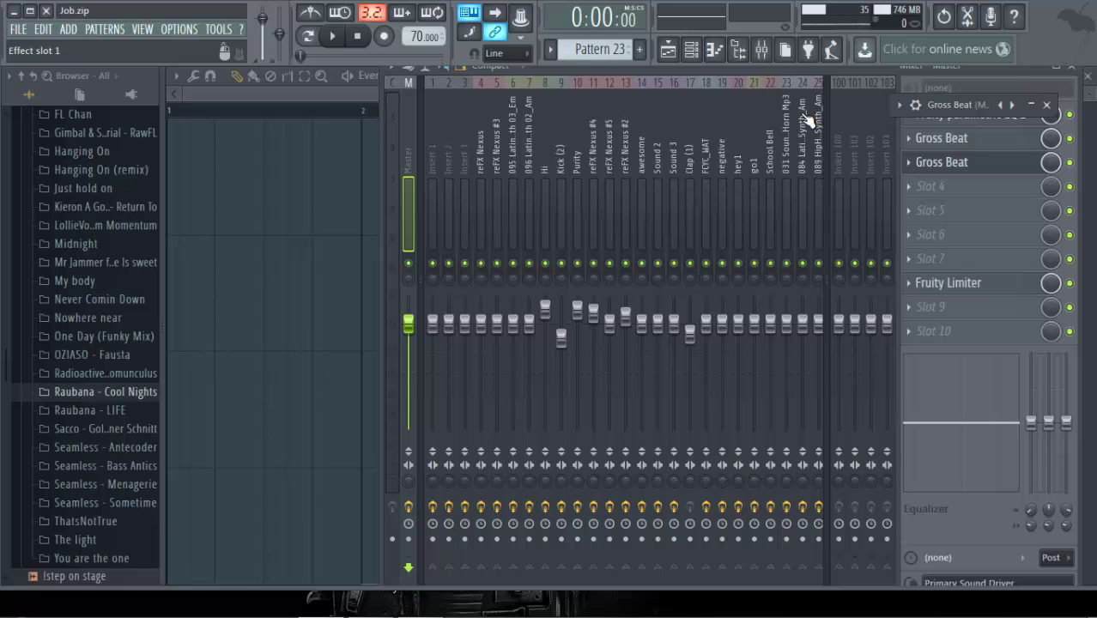
left_click(1030, 104)
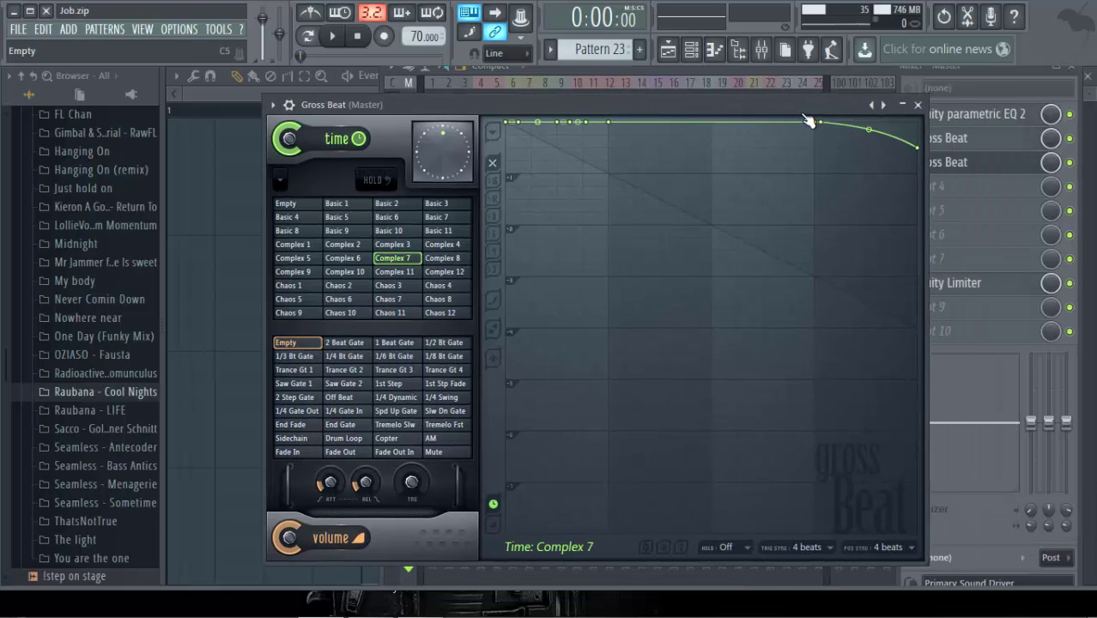
right_click(290, 203)
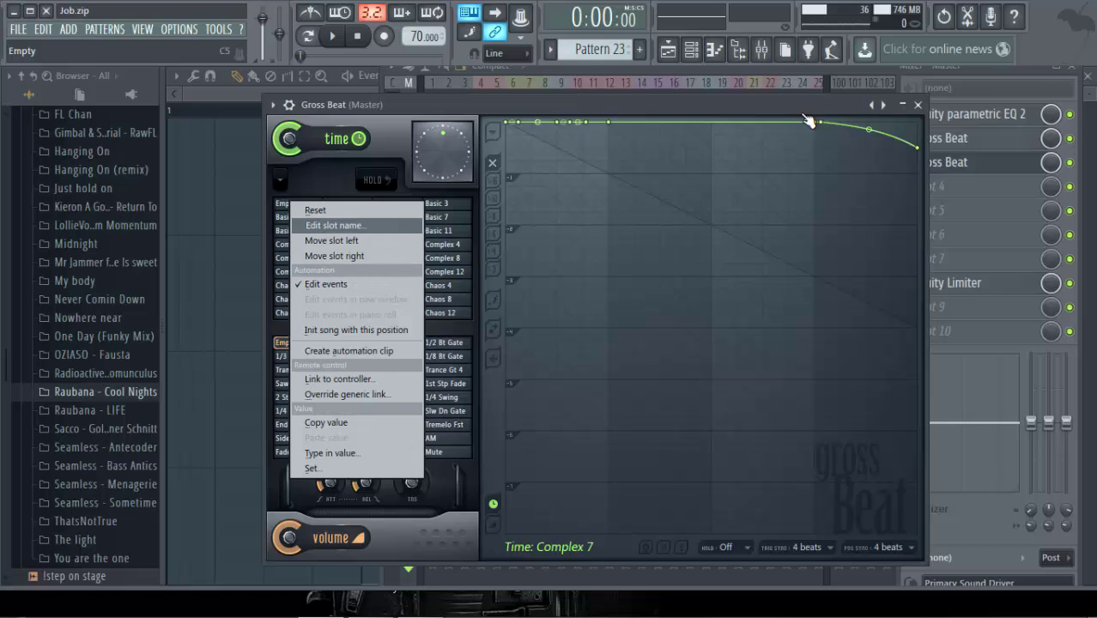
left_click(325, 284)
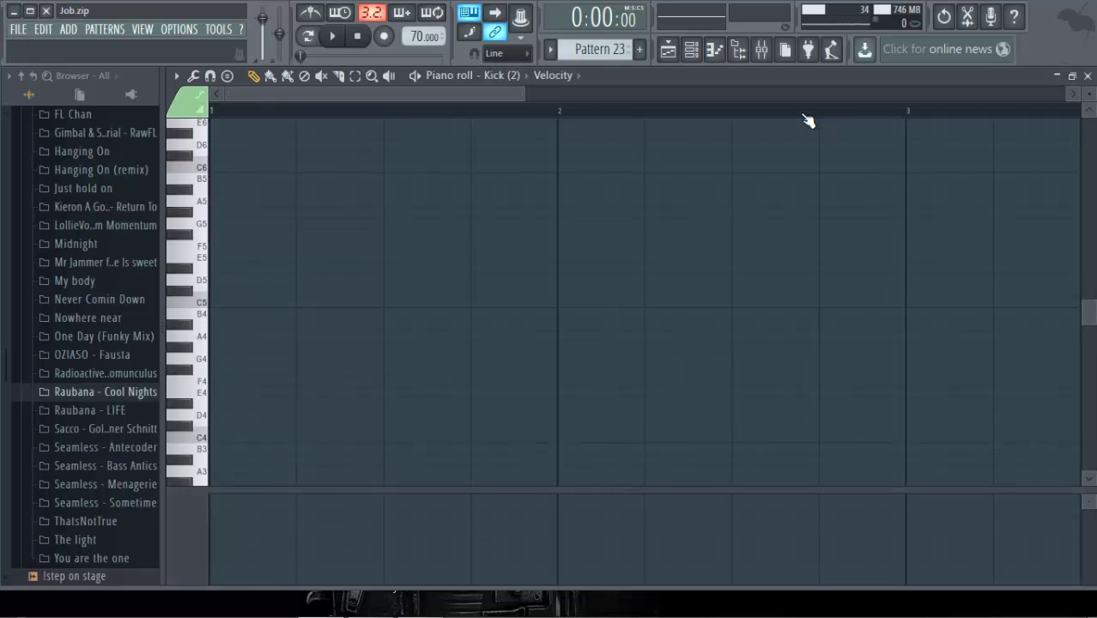
left_click(714, 48)
key("F5")
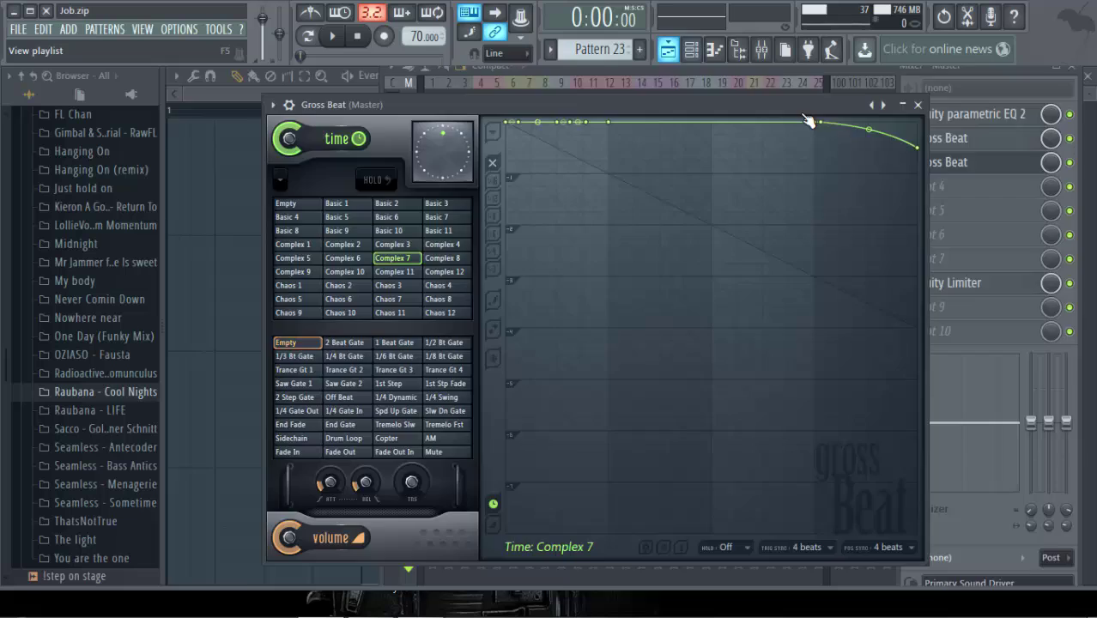
key("F6")
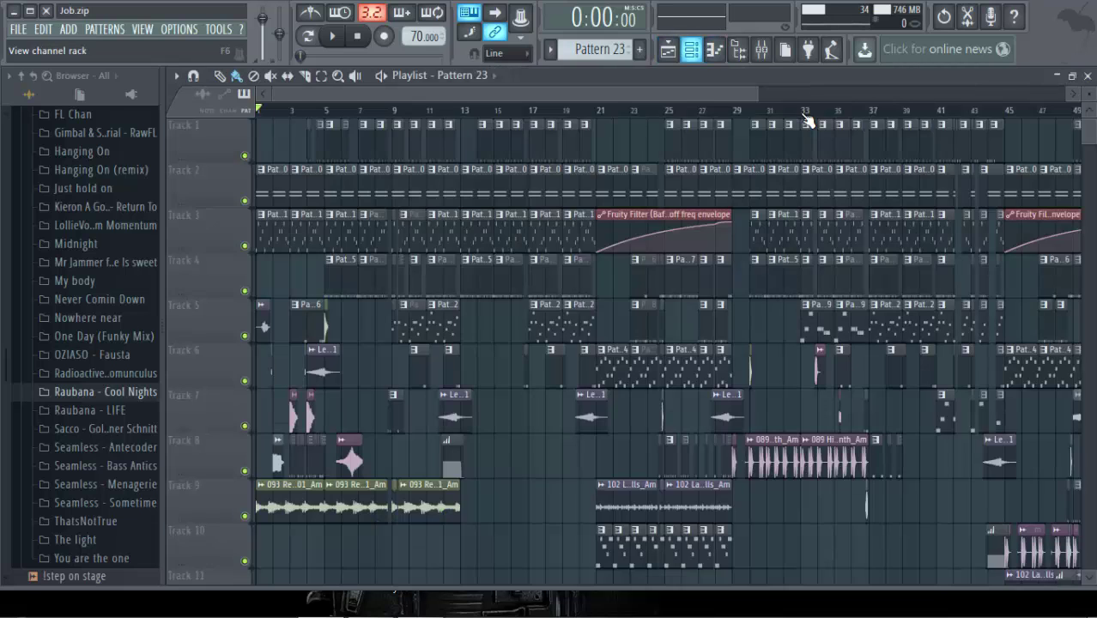
key("F9")
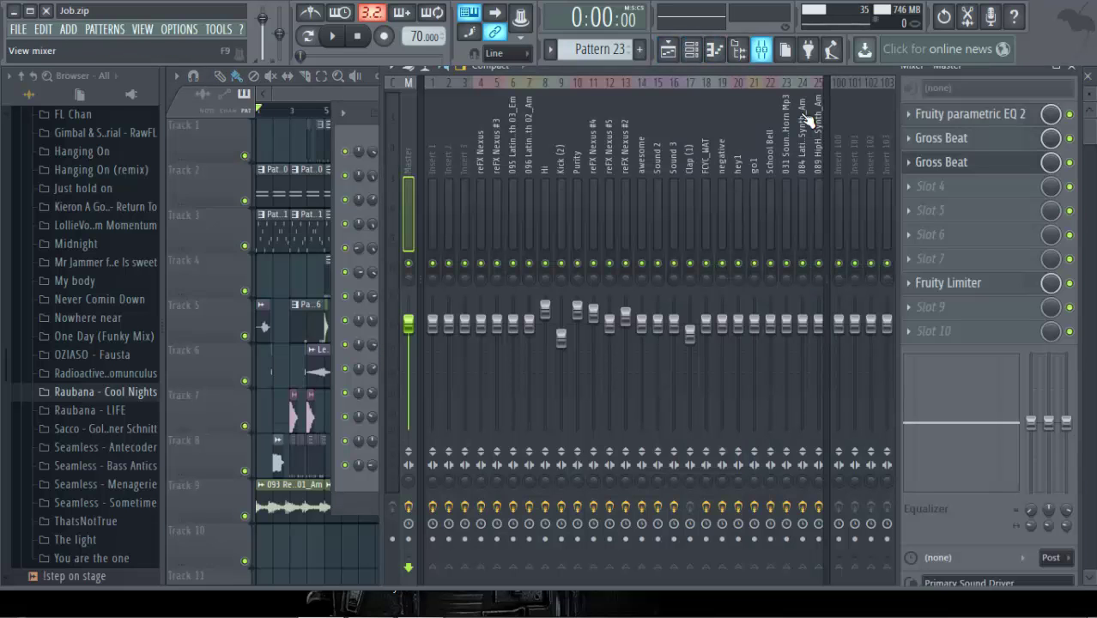
Step: Reopen the slot 3 Gross Beat on the Master track and bring back its time slot events for Pattern 23
left_click(969, 163)
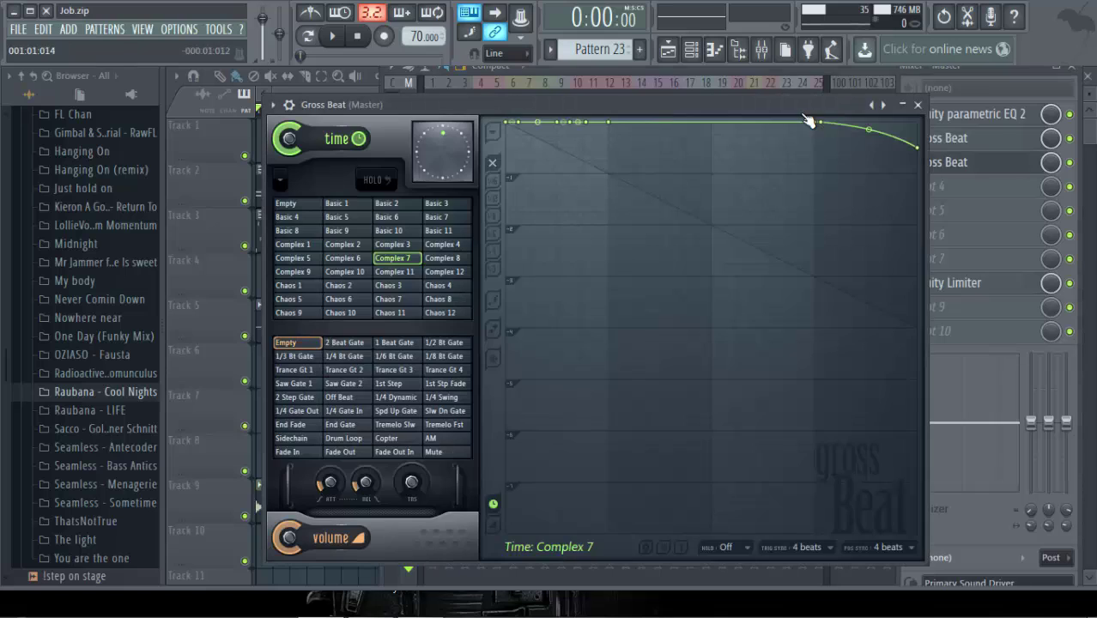
right_click(286, 208)
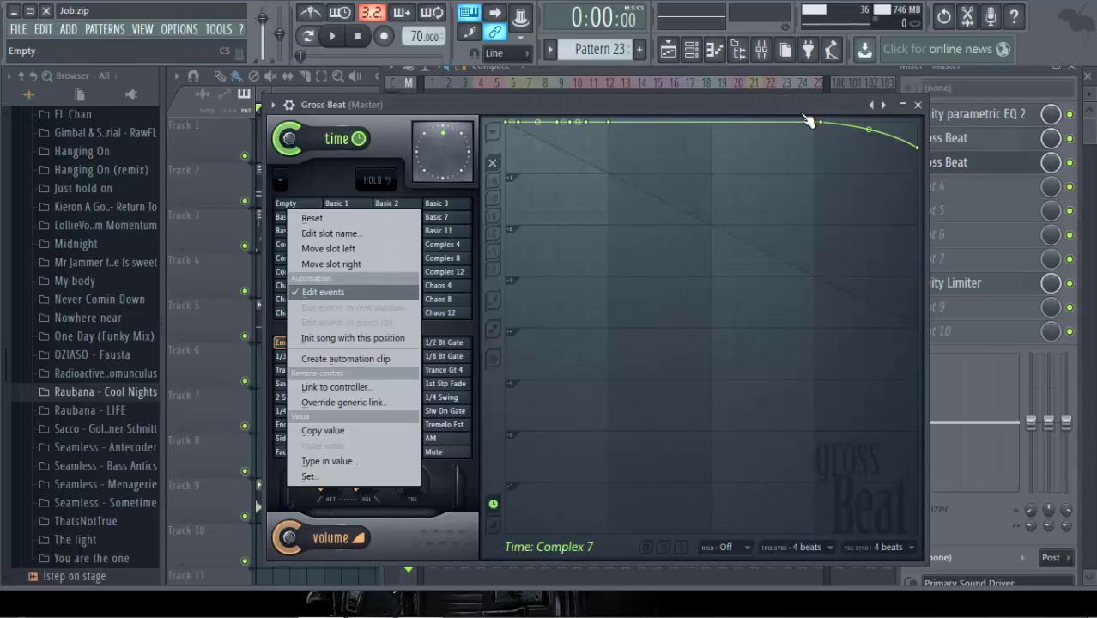
left_click(322, 292)
right_click(282, 203)
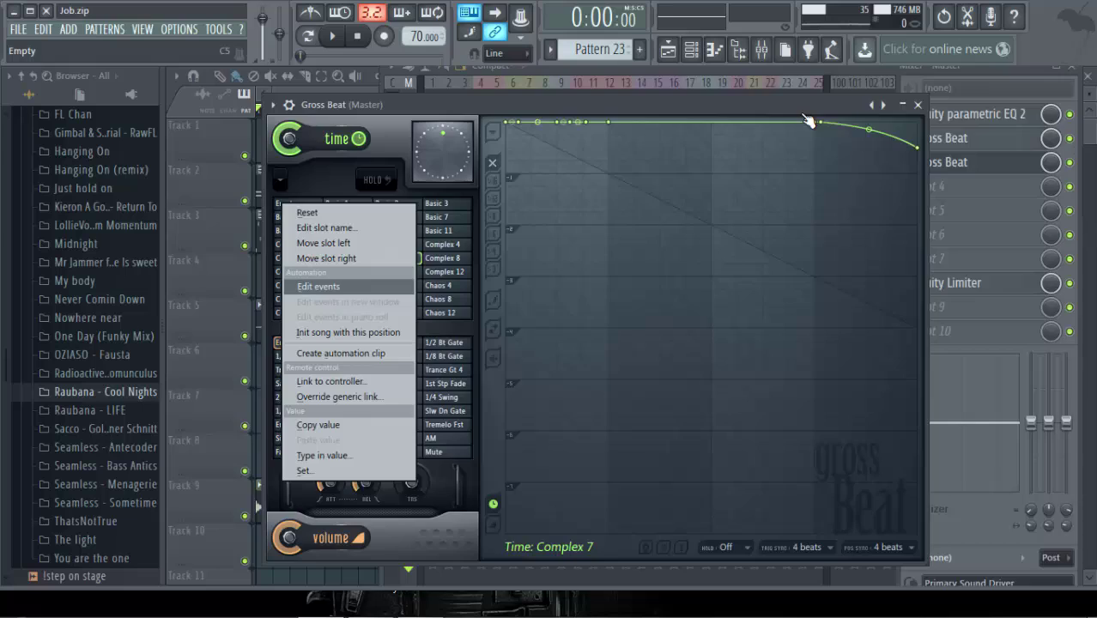
left_click(317, 287)
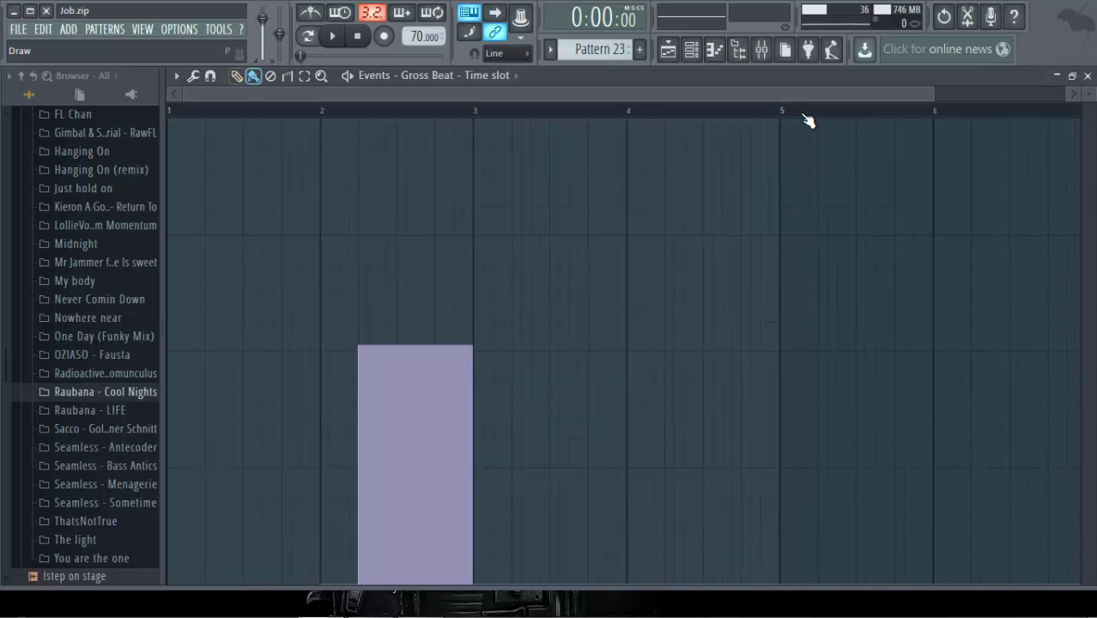
Step: Extend the Complex 7 event back to the start of bar 2 and draw a Complex 3 event from bar 4 to bar 5
key("p")
left_click(323, 345)
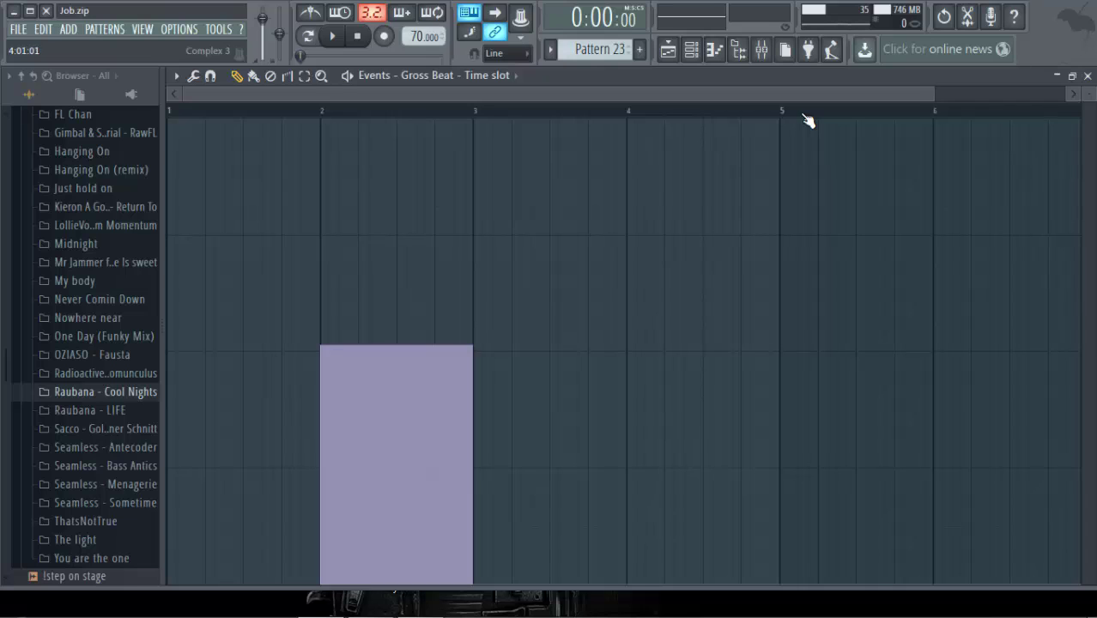
left_click(629, 398)
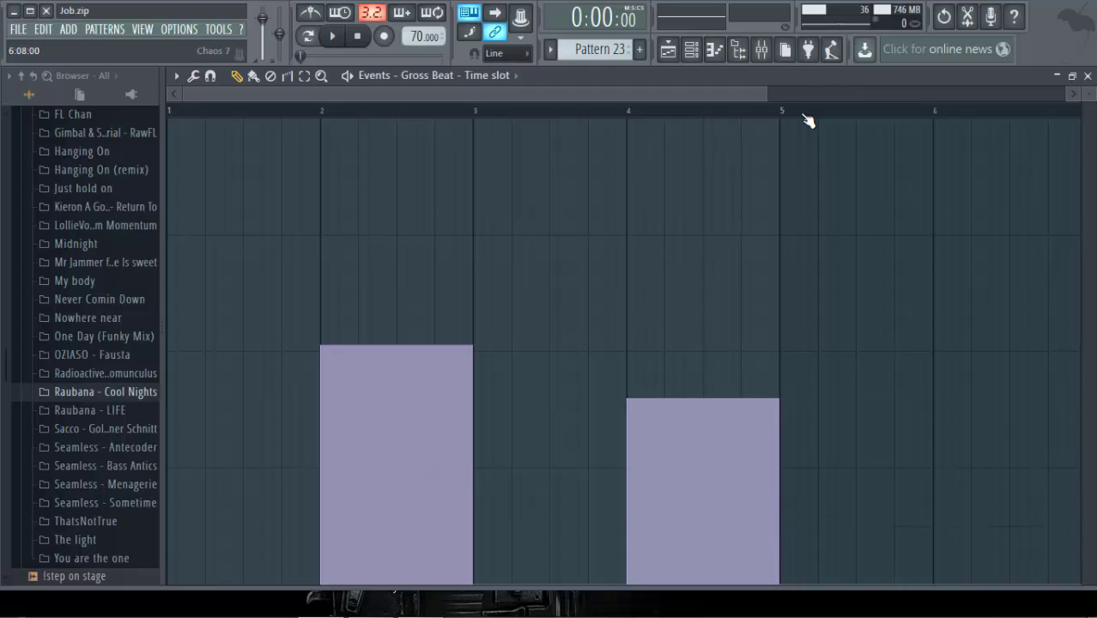
Step: Select the Complex 3 time preset in the slot 3 Gross Beat, and close the plugin and the mixer
key("F9")
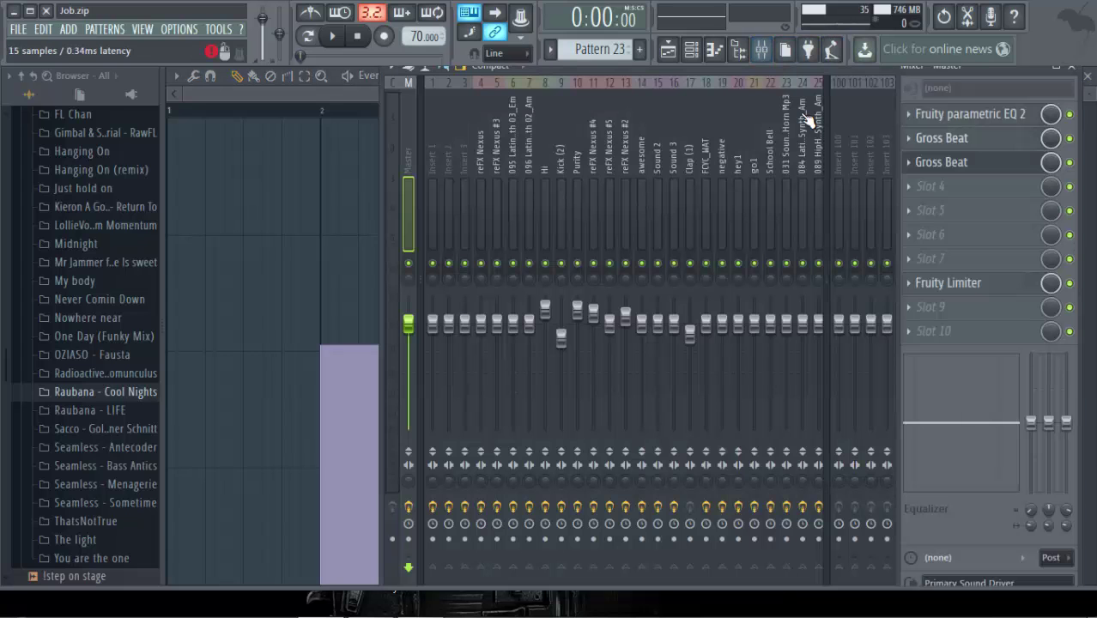
left_click(941, 161)
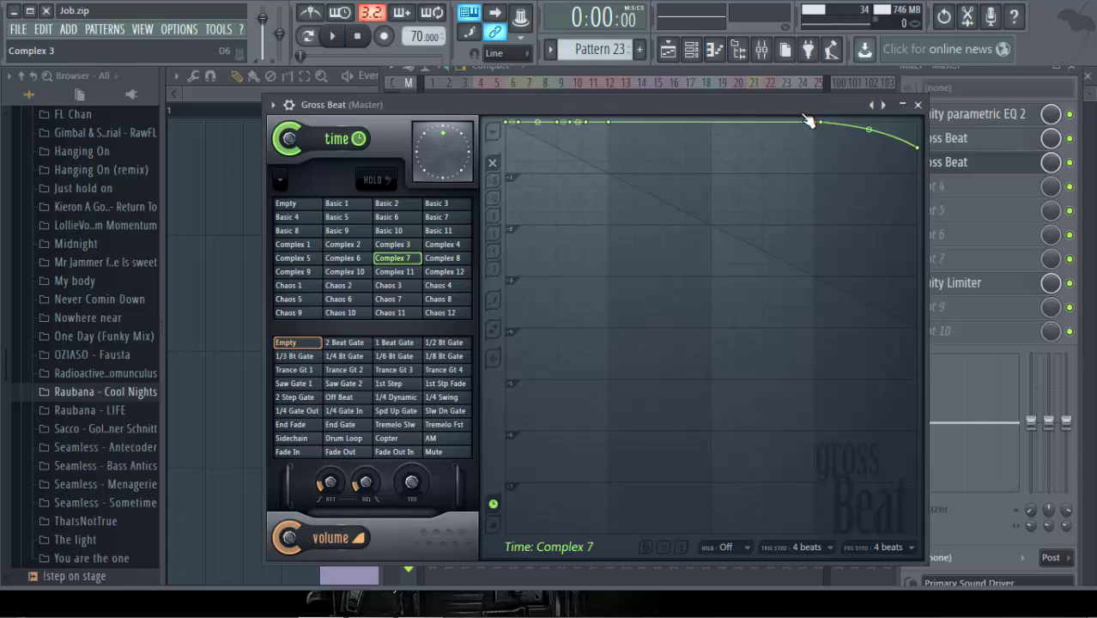
left_click(397, 244)
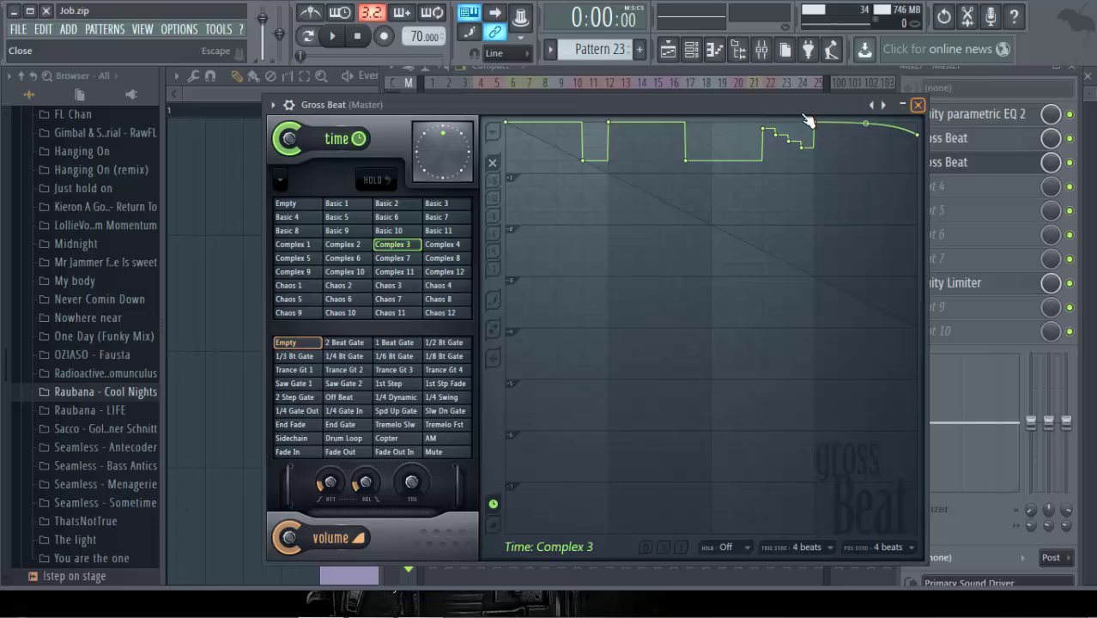
key("Escape")
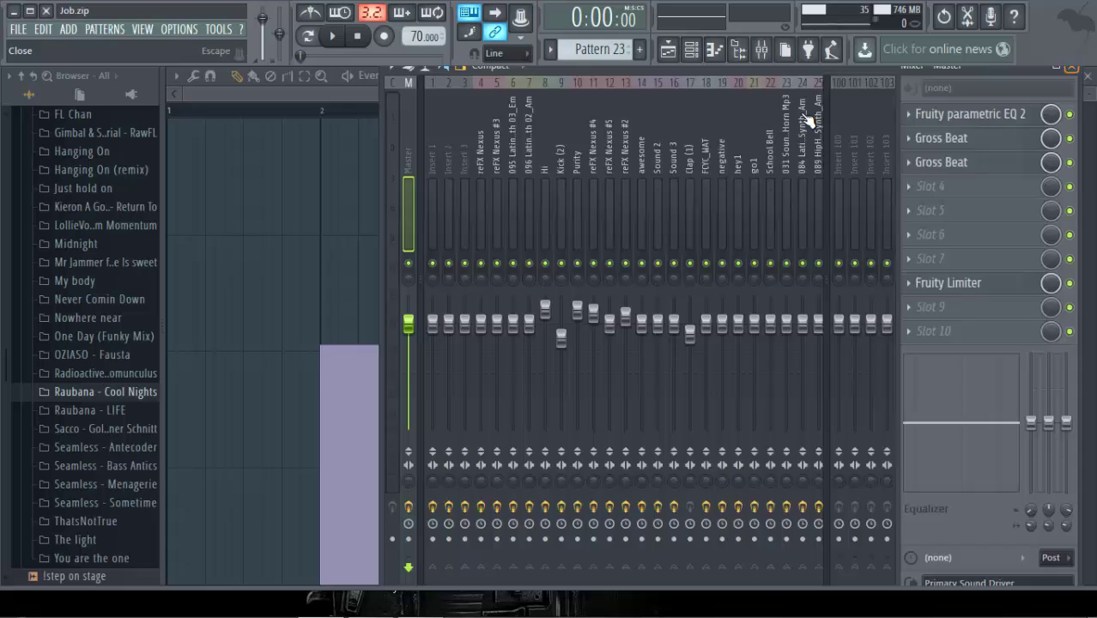
key("Escape")
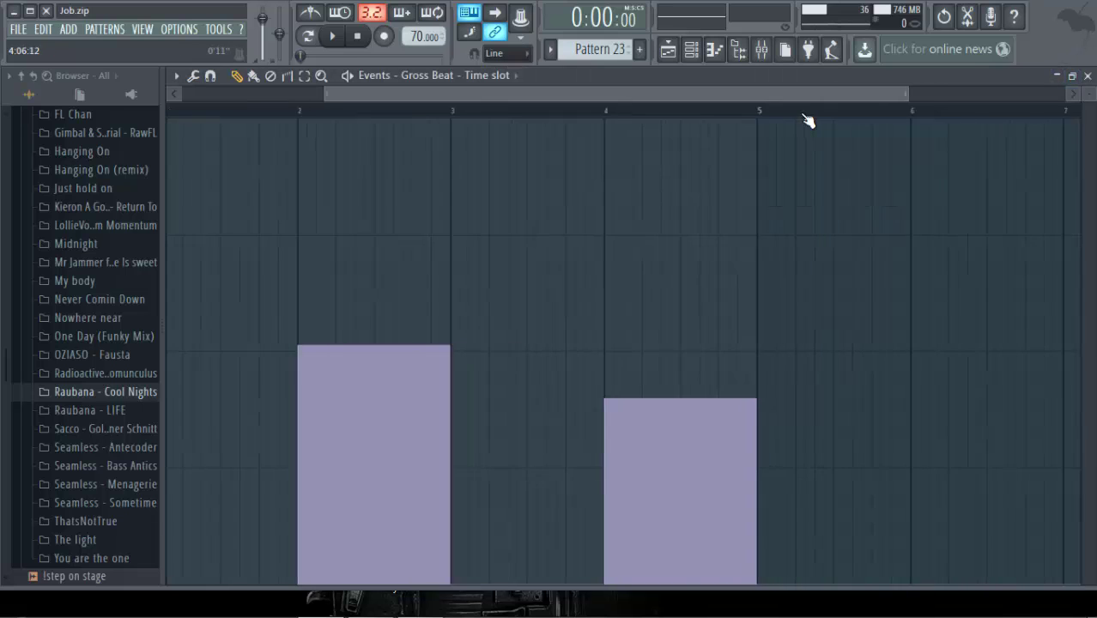
Step: Draw a time slot event at the Chaos 3 level from bar 6 to bar 7 and close the event editor
scroll(806, 120, "right", 3)
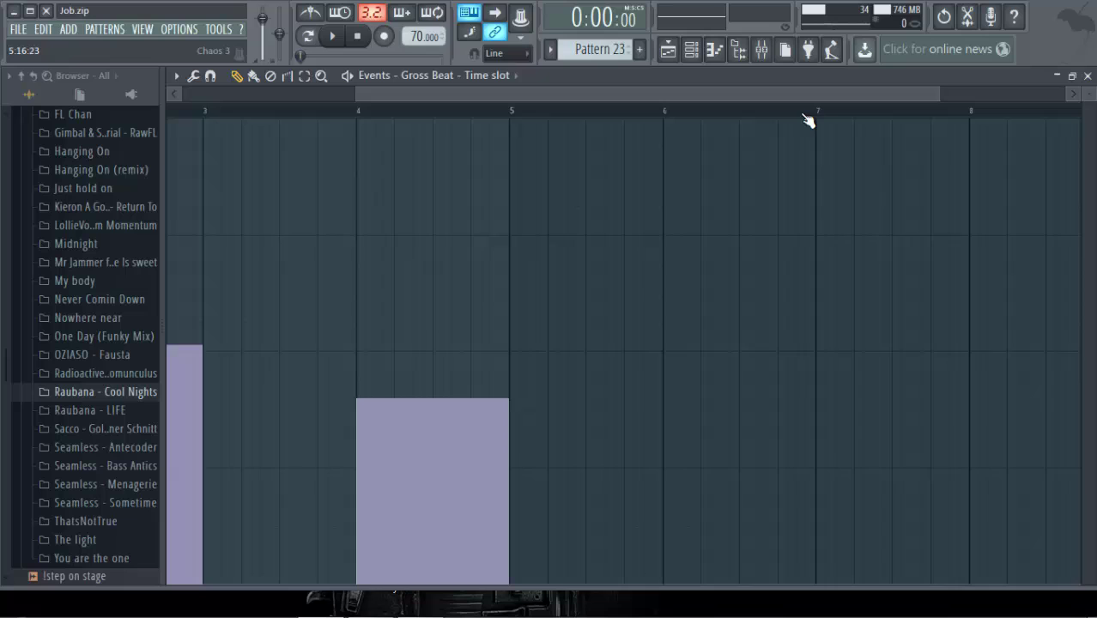
left_click(662, 239)
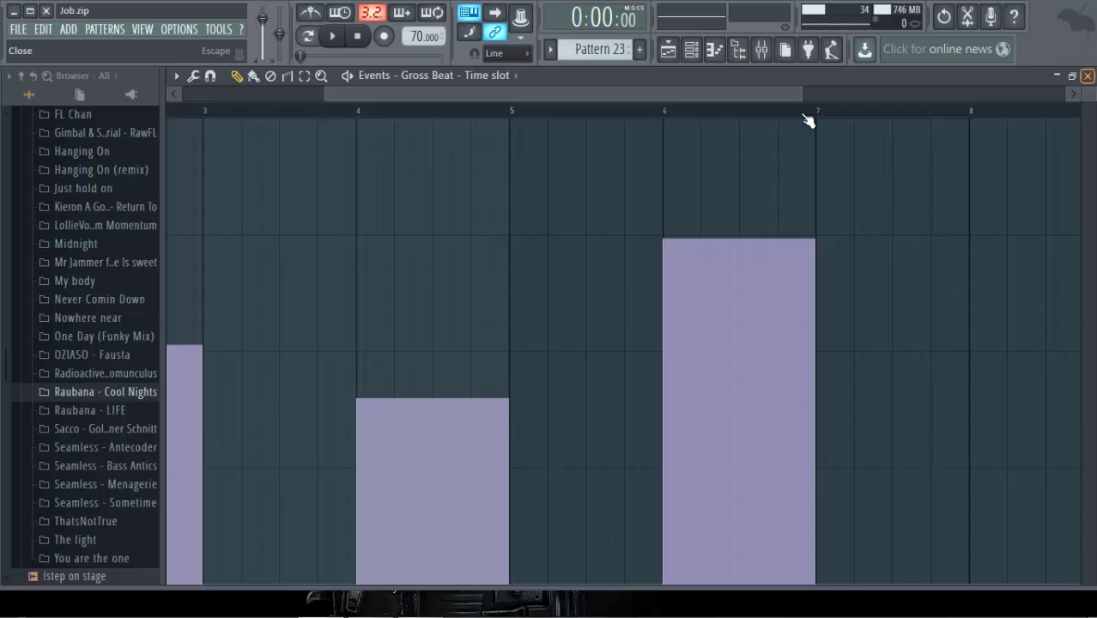
key("Escape")
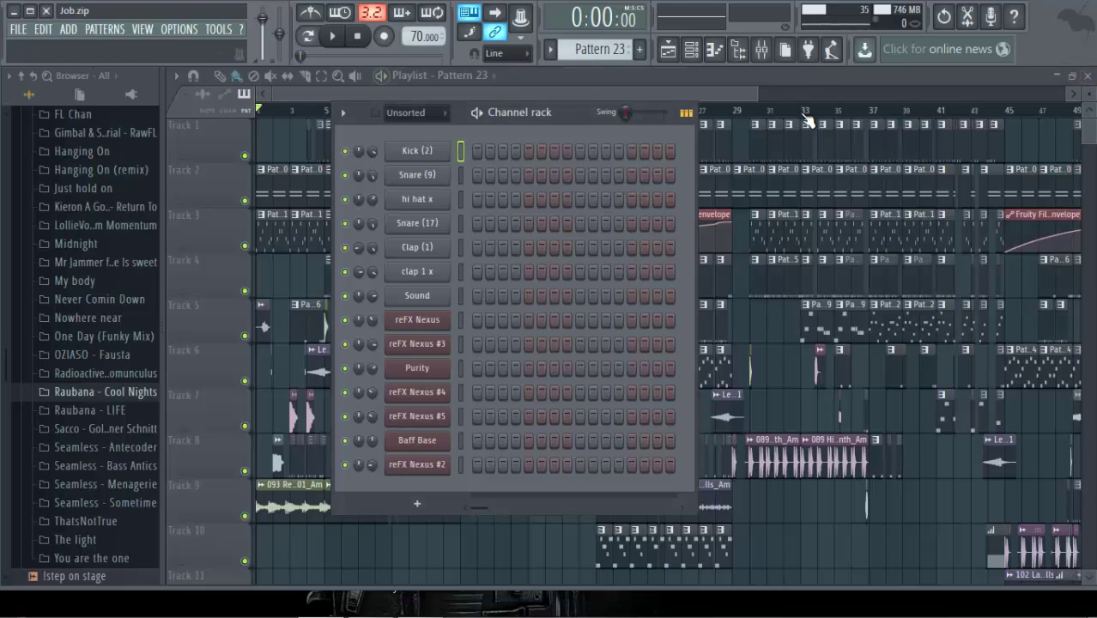
Step: Place a Pattern 23 clip on Track 11 of the playlist at bar 2 and lengthen it to 7 bars
key("F6")
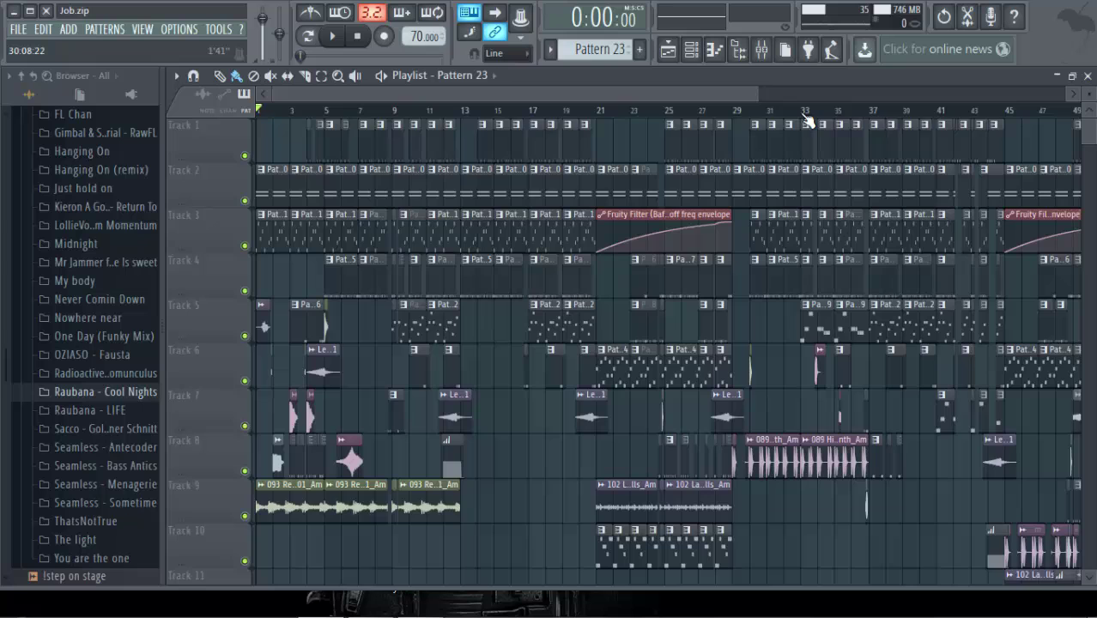
scroll(807, 122, "down", 3)
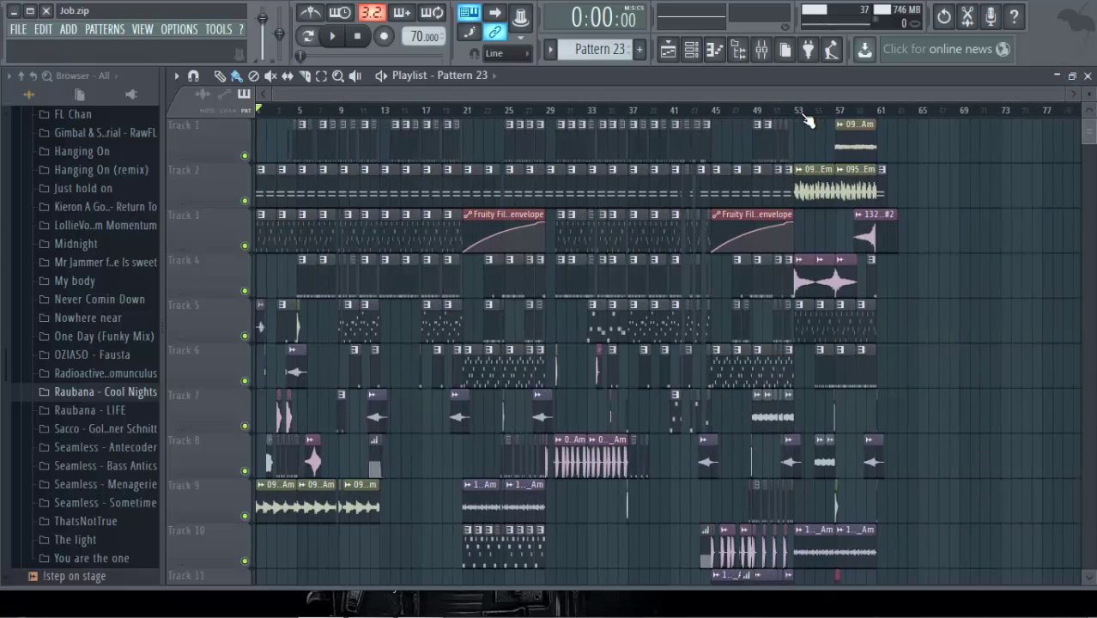
scroll(806, 121, "down", 6)
scroll(807, 122, "up", 2)
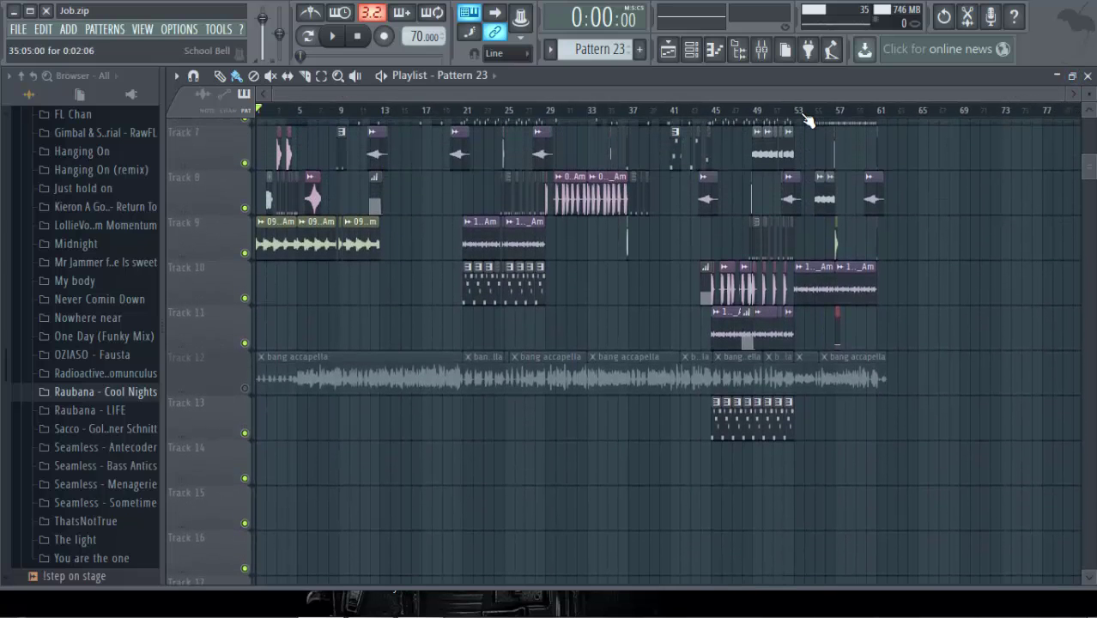
left_click(271, 326)
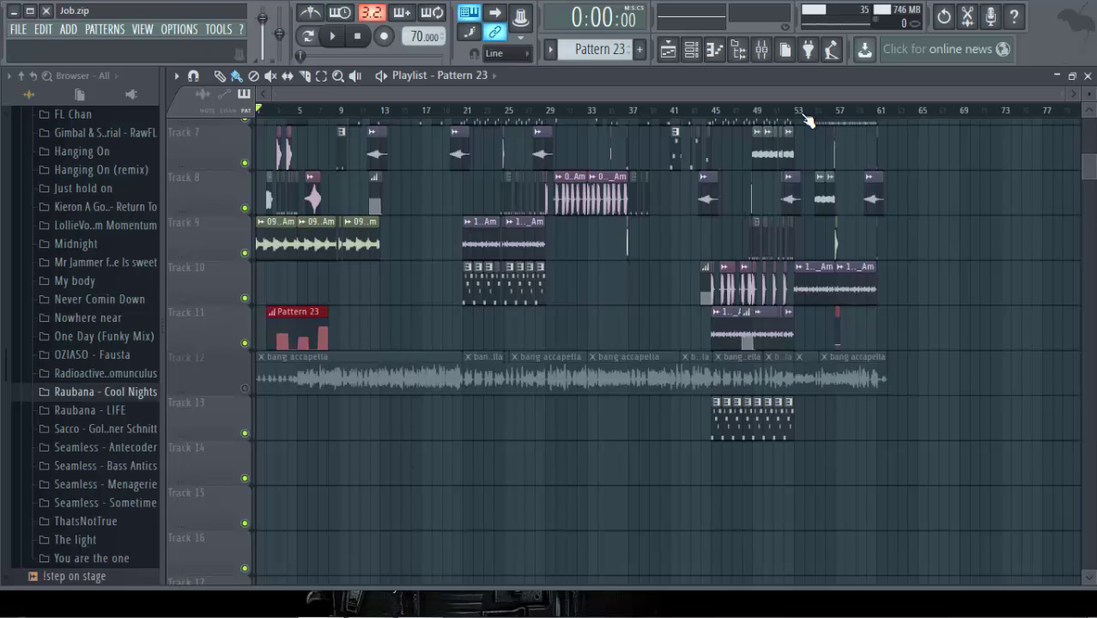
scroll(807, 122, "up", 5)
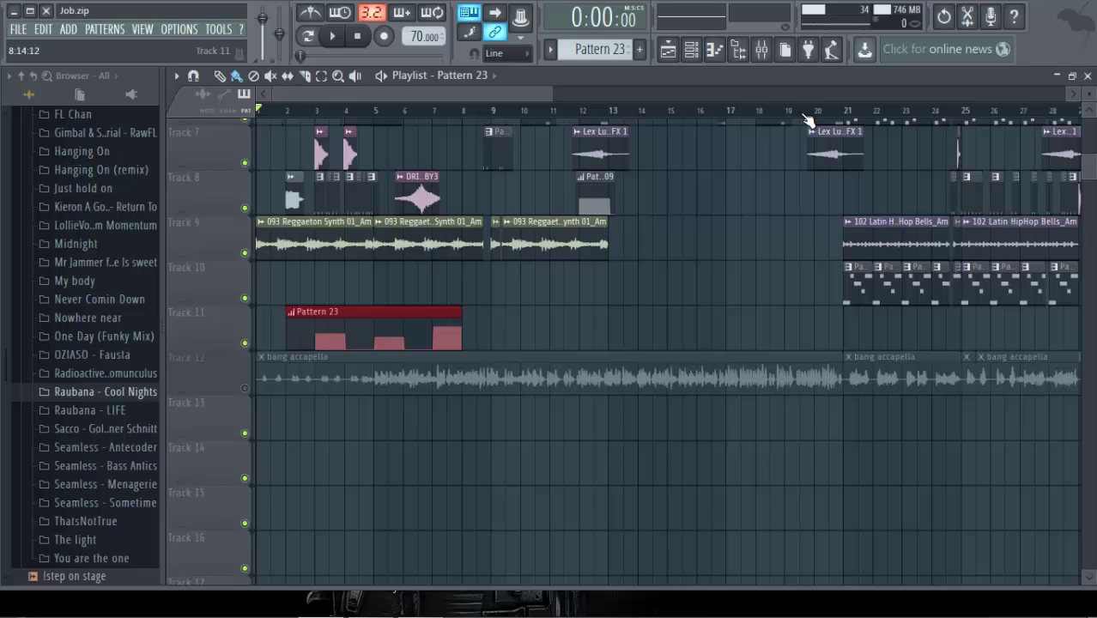
left_click_drag(461, 326, 491, 326)
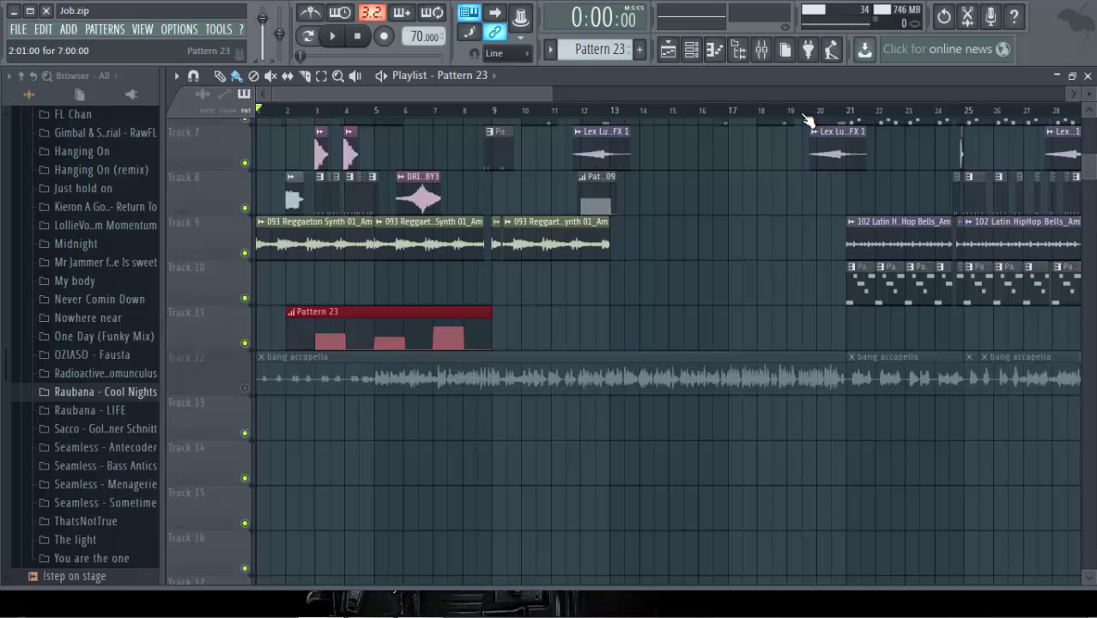
Step: Shorten the Pattern 23 clip to about 2.5 bars, keeping only its first event, and move it to Track 10 at bar 3
left_click_drag(489, 331, 463, 288)
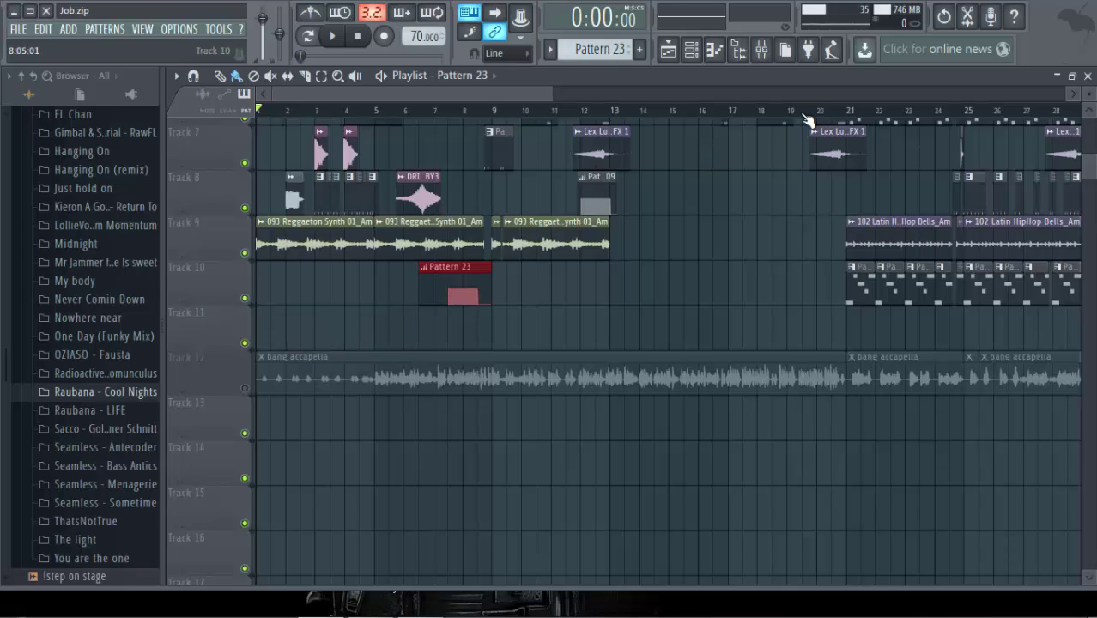
scroll(806, 120, "up", 6)
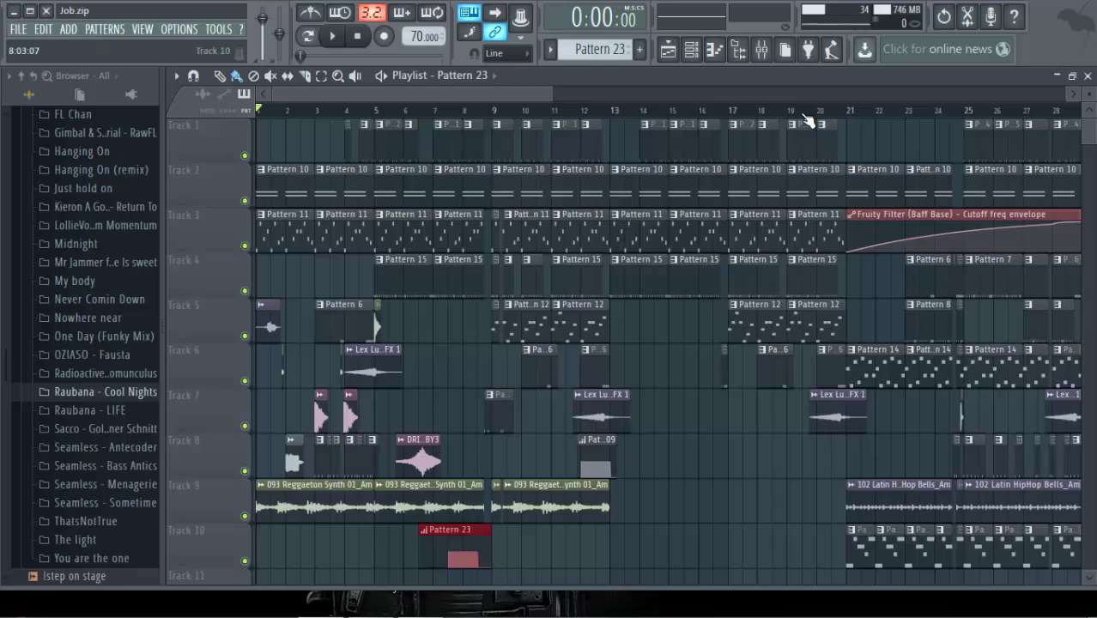
left_click_drag(469, 547, 367, 547)
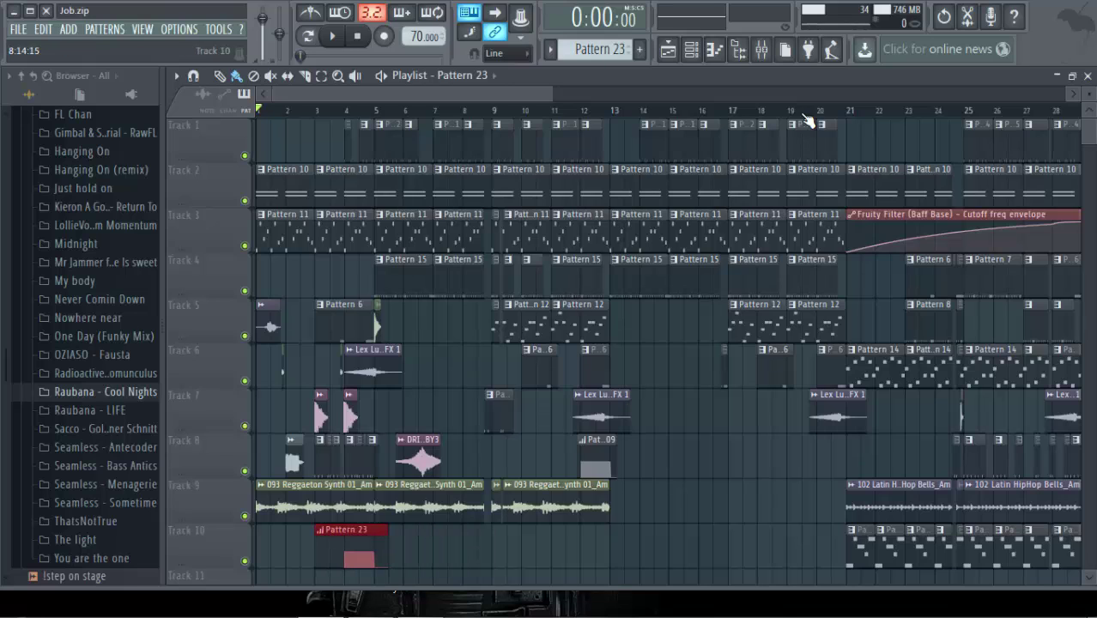
Step: Select the Empty time preset in the slot 3 Gross Beat and play the song from the beginning in the playlist
left_click(691, 49)
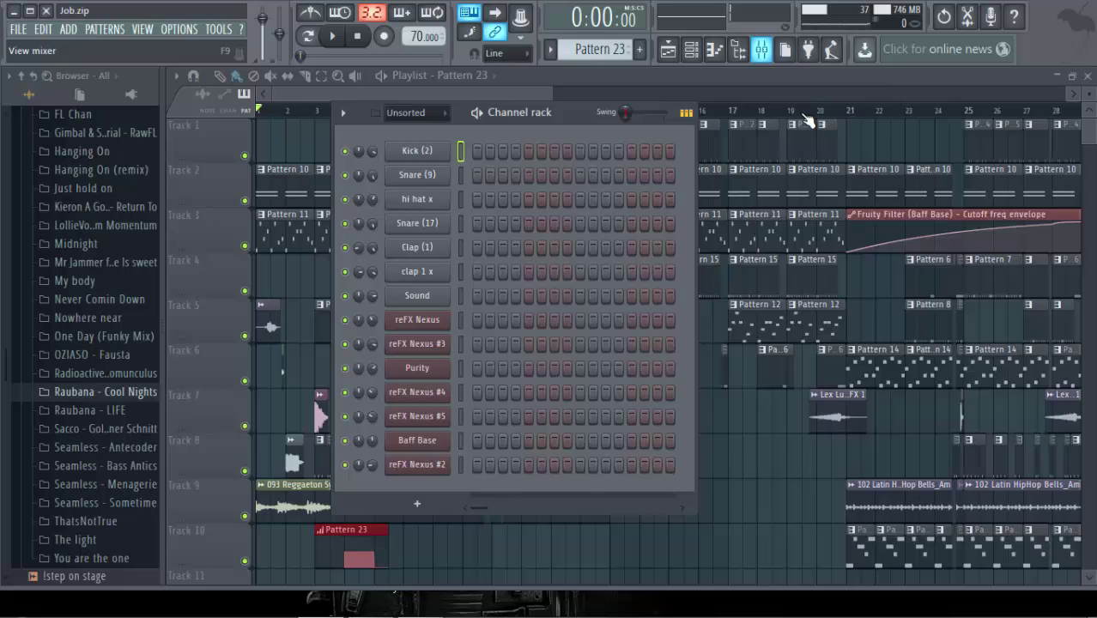
left_click(761, 49)
left_click(941, 161)
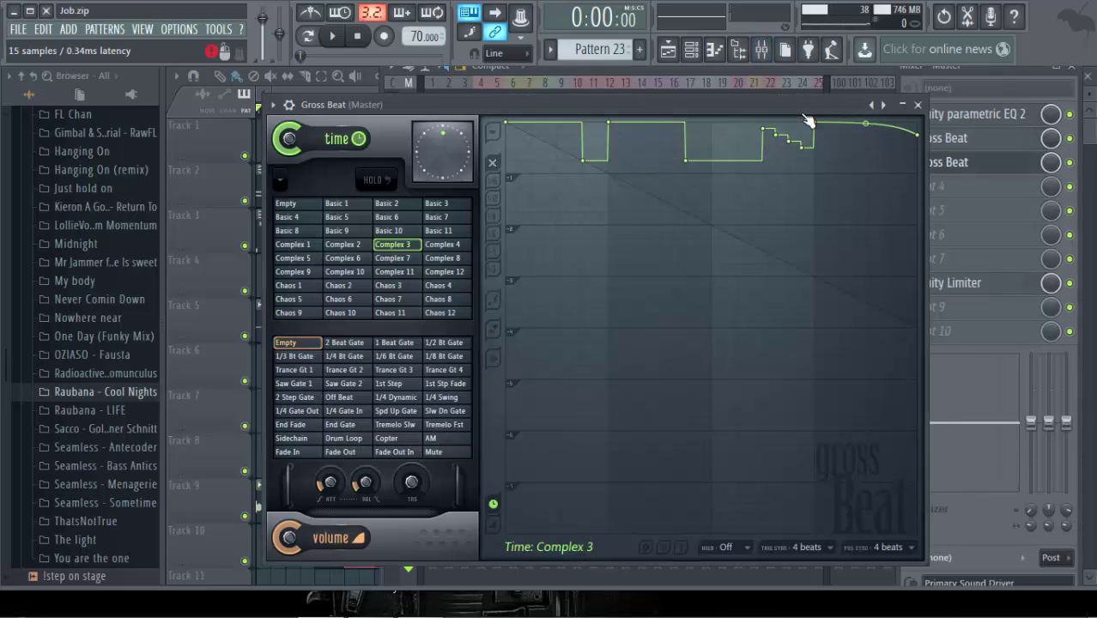
left_click(297, 203)
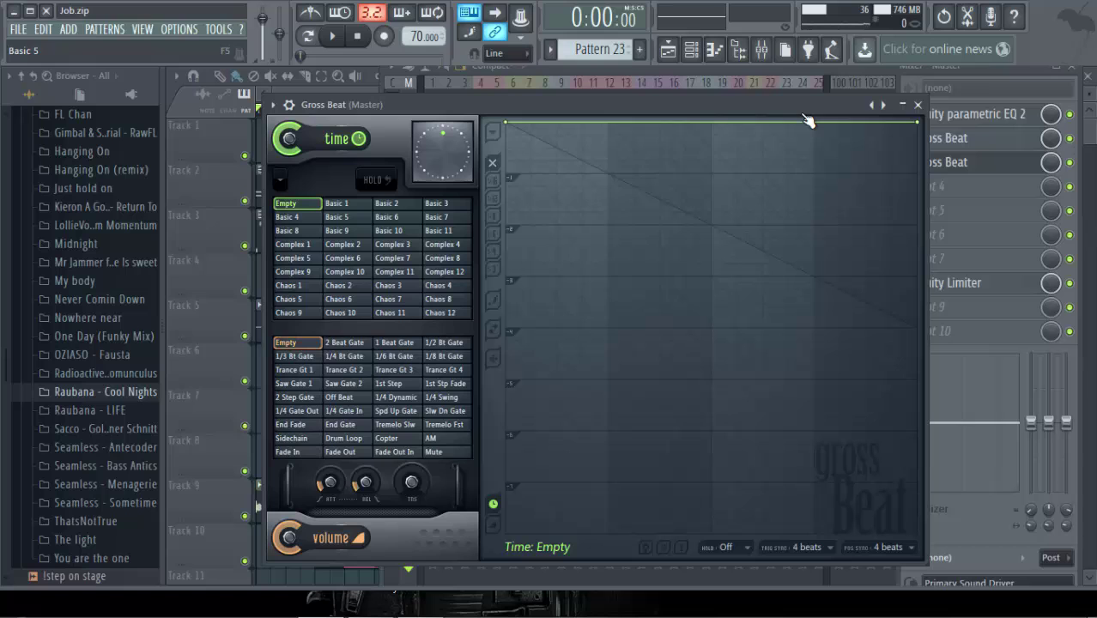
key("F5")
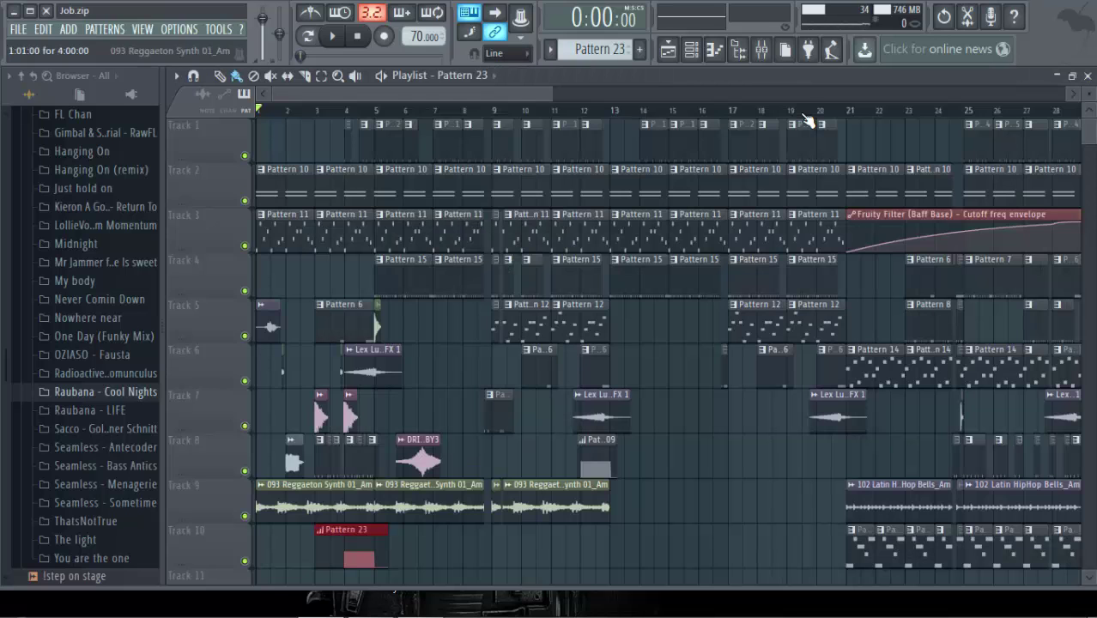
key("space")
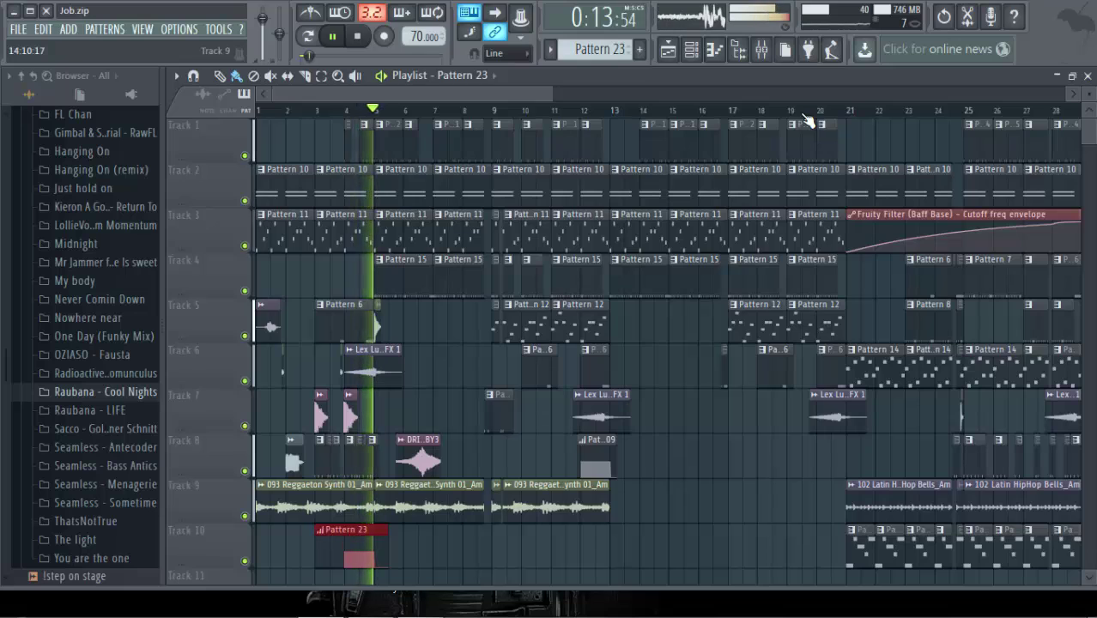
Step: Stop playback and trim the Pattern 23 clip on Track 10 so that it starts at bar 4
key("space")
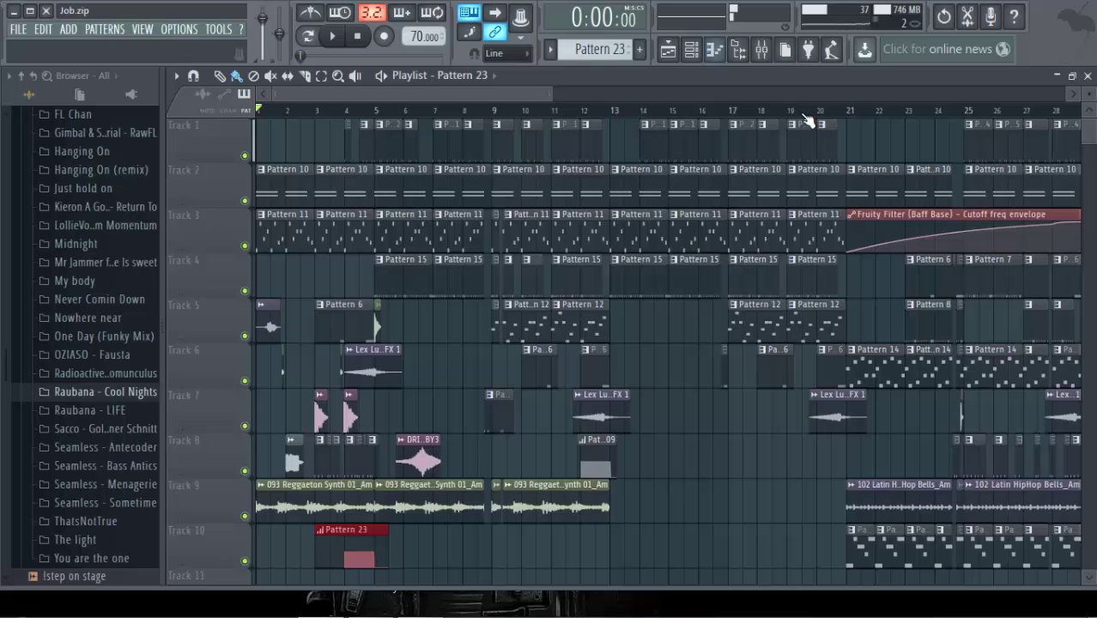
scroll(806, 120, "down", 2)
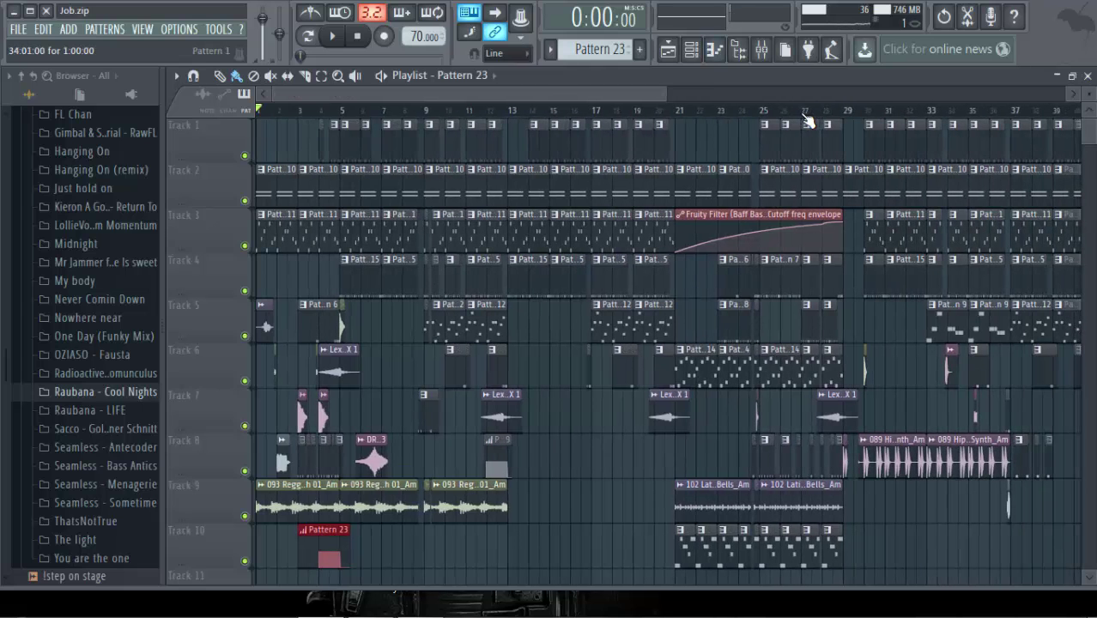
scroll(807, 120, "down", 3)
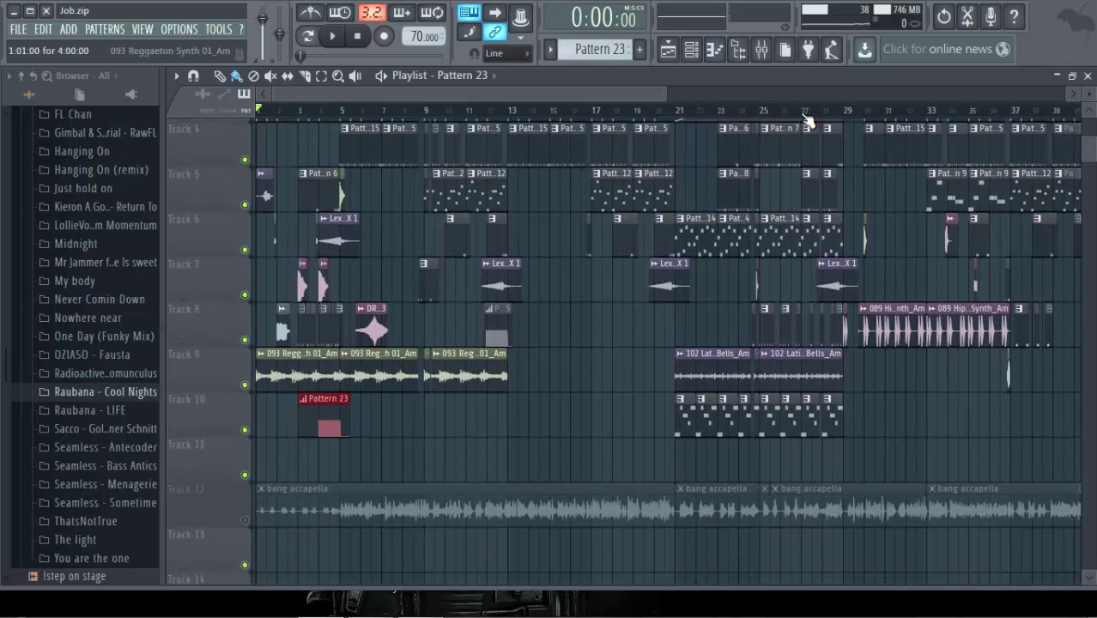
left_click_drag(348, 417, 445, 416)
mouse_move(299, 416)
left_mouse_down()
mouse_move(401, 416)
mouse_move(348, 416)
left_mouse_up()
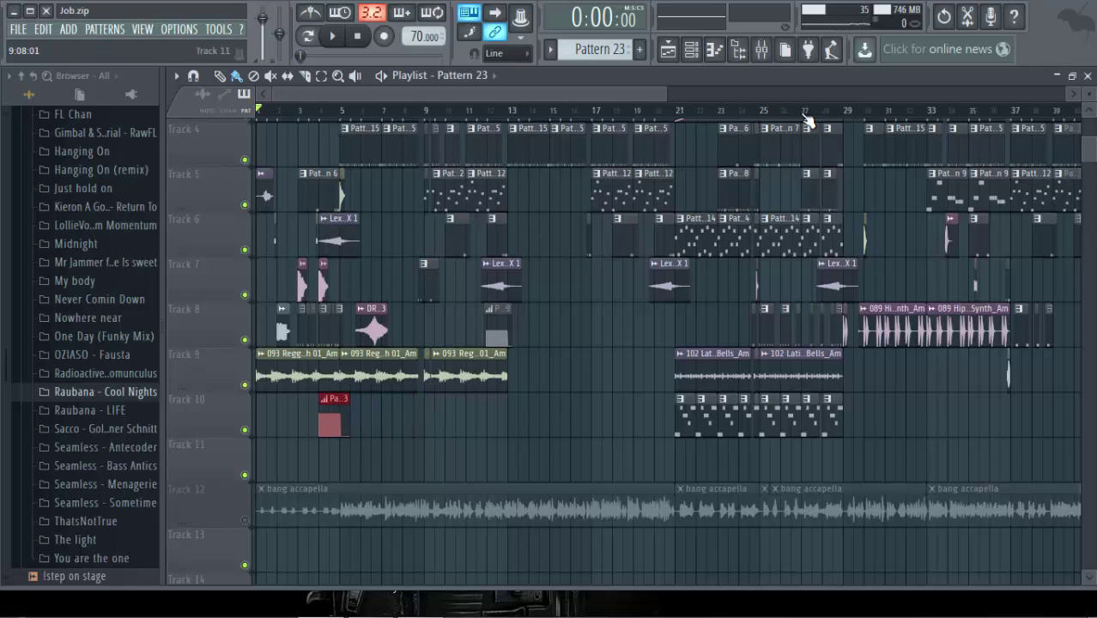
Step: Place a second Pattern 23 clip on Track 10 at bar 8, about 1.5 bars long, containing only the second event
left_click(427, 419)
left_click_drag(480, 419, 435, 419)
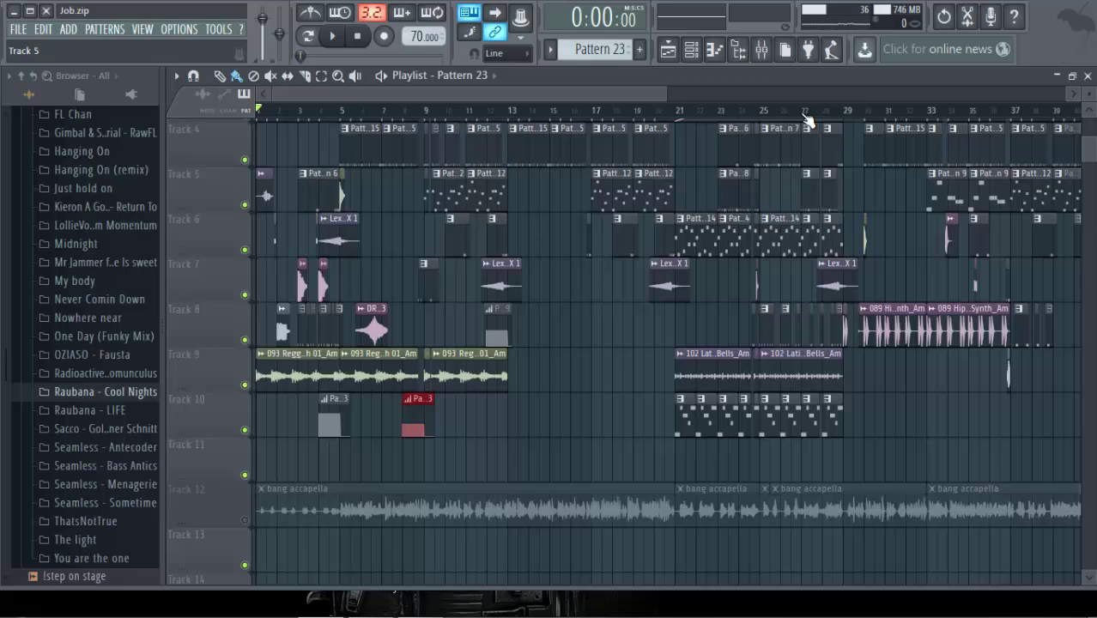
Step: Play the song from the beginning past bar 8 to check both Gross Beat events, and stop playback
right_click(342, 136)
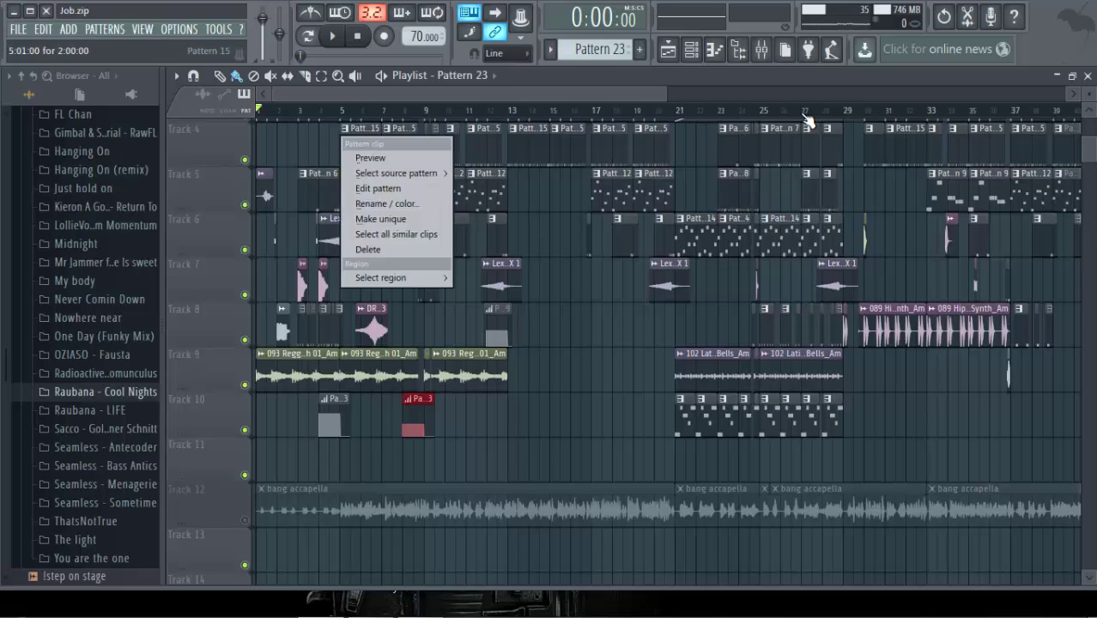
key("Escape")
key("space")
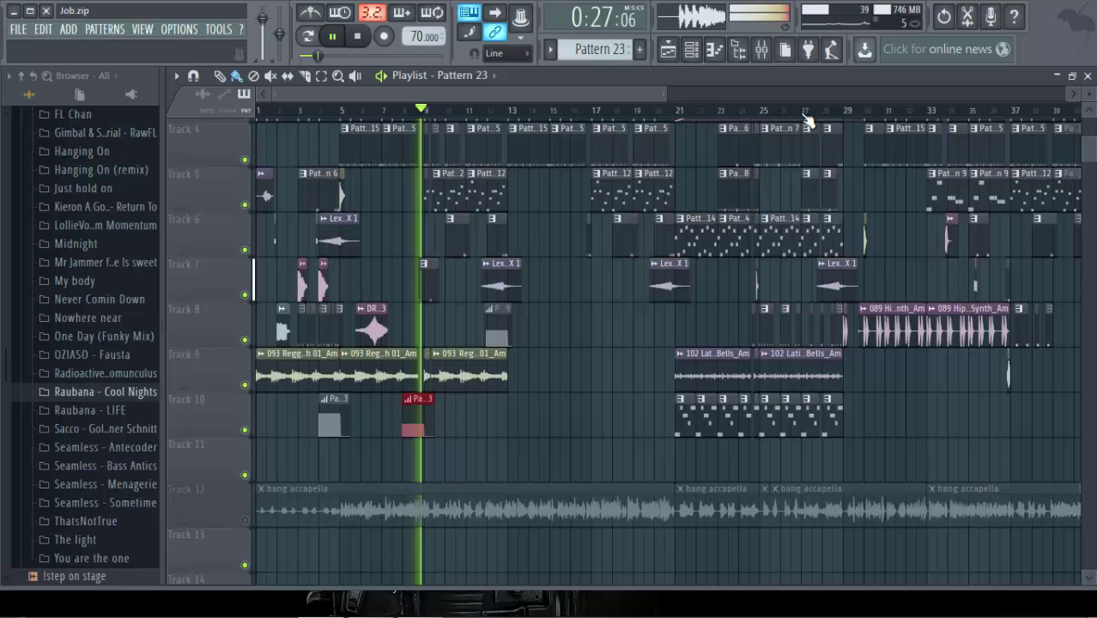
key("space")
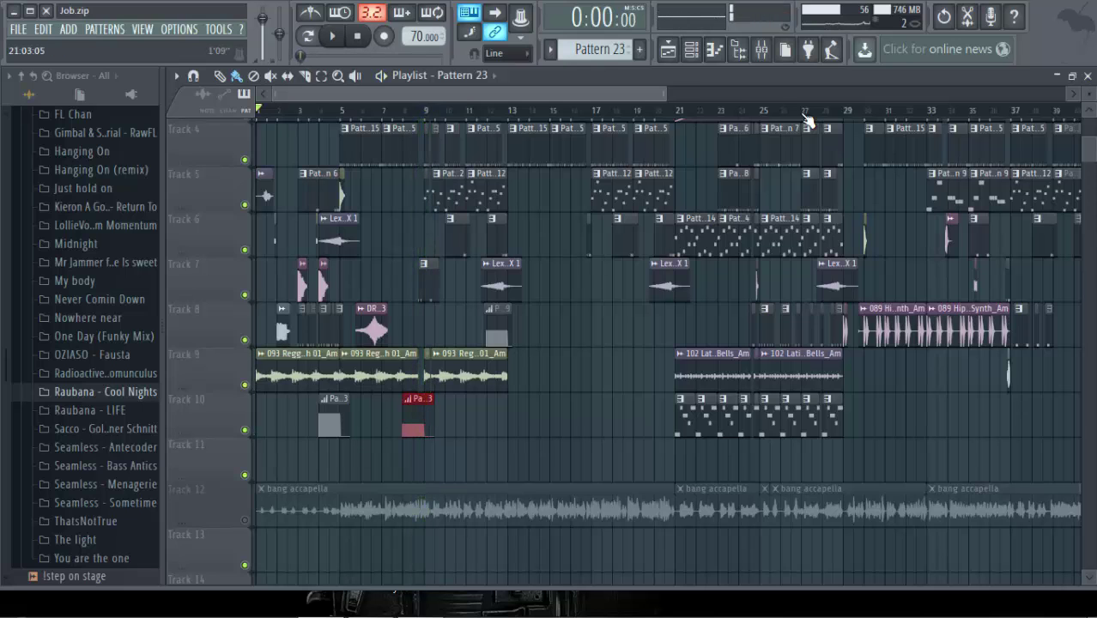
Step: Delete both Pattern 23 clips from the start of Track 10
scroll(806, 120, "down", 3)
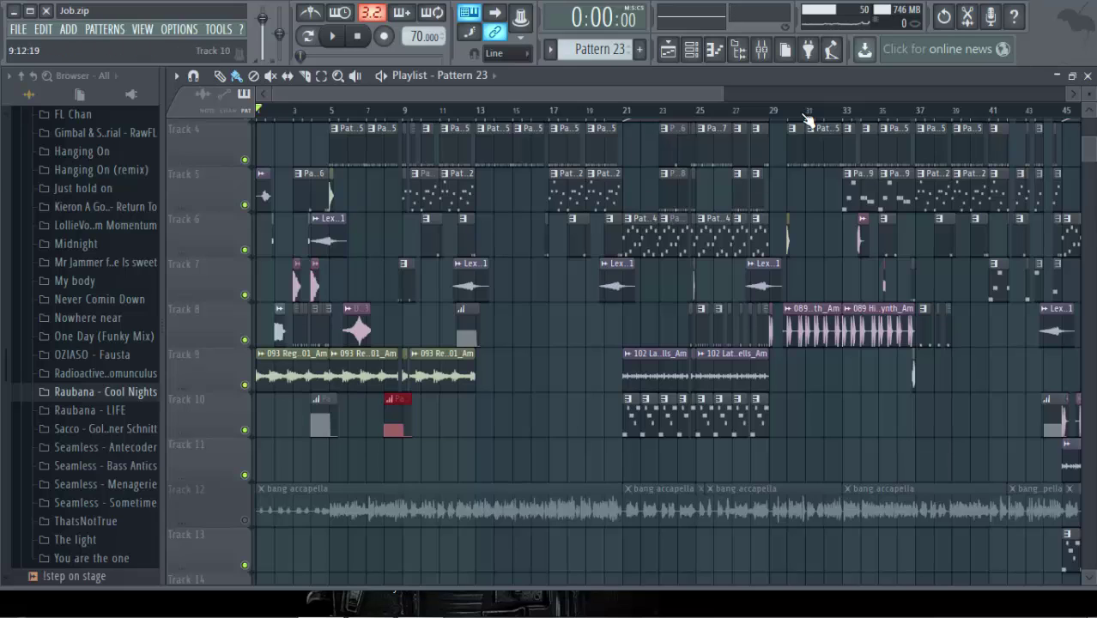
right_click(396, 416)
right_click(322, 415)
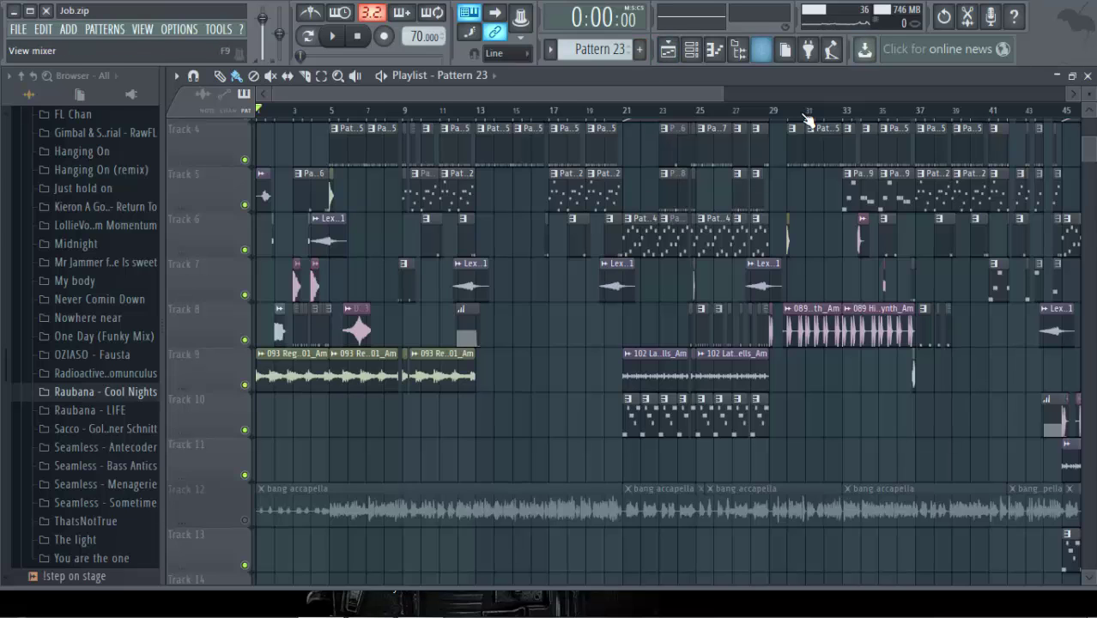
Step: Create an automation clip for the time slot of the slot 3 Gross Beat on the Master mixer track
key("F9")
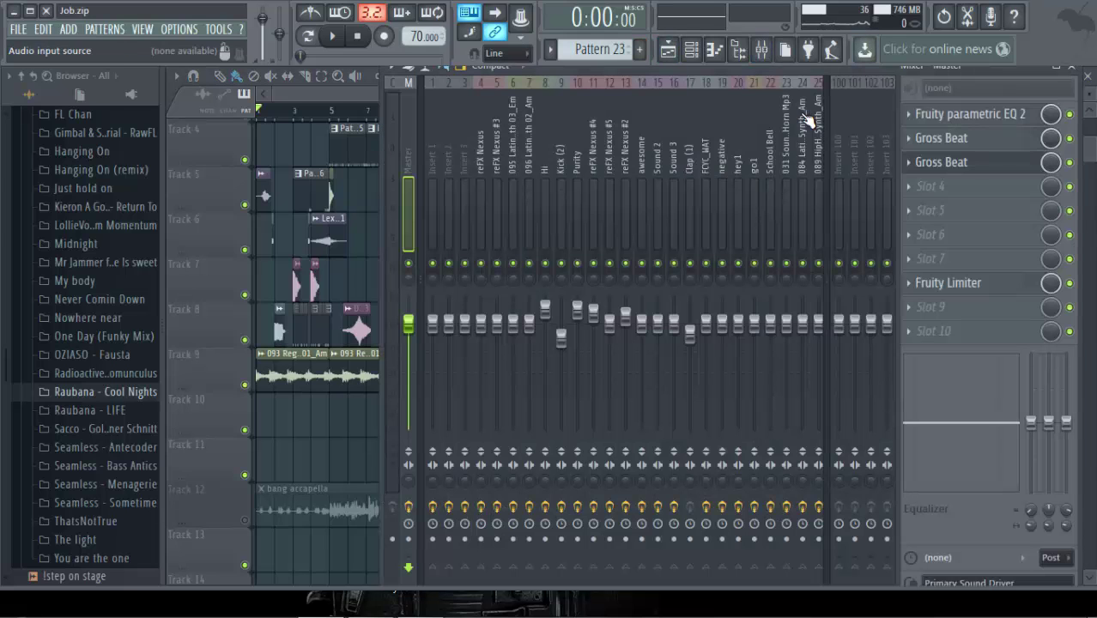
left_click_drag(808, 69, 743, 82)
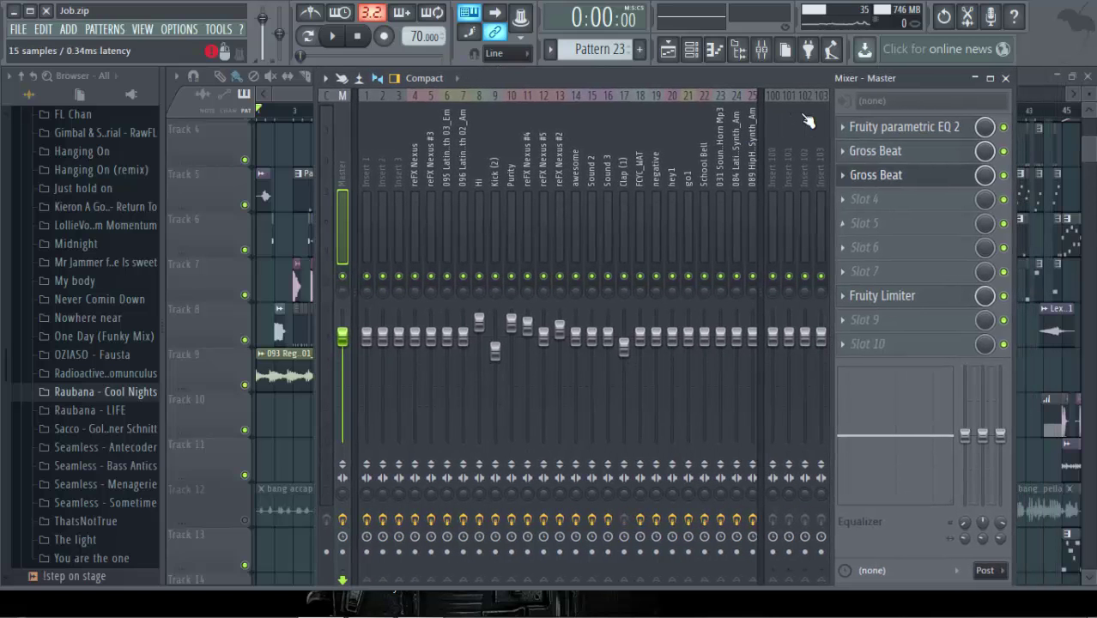
left_click(875, 175)
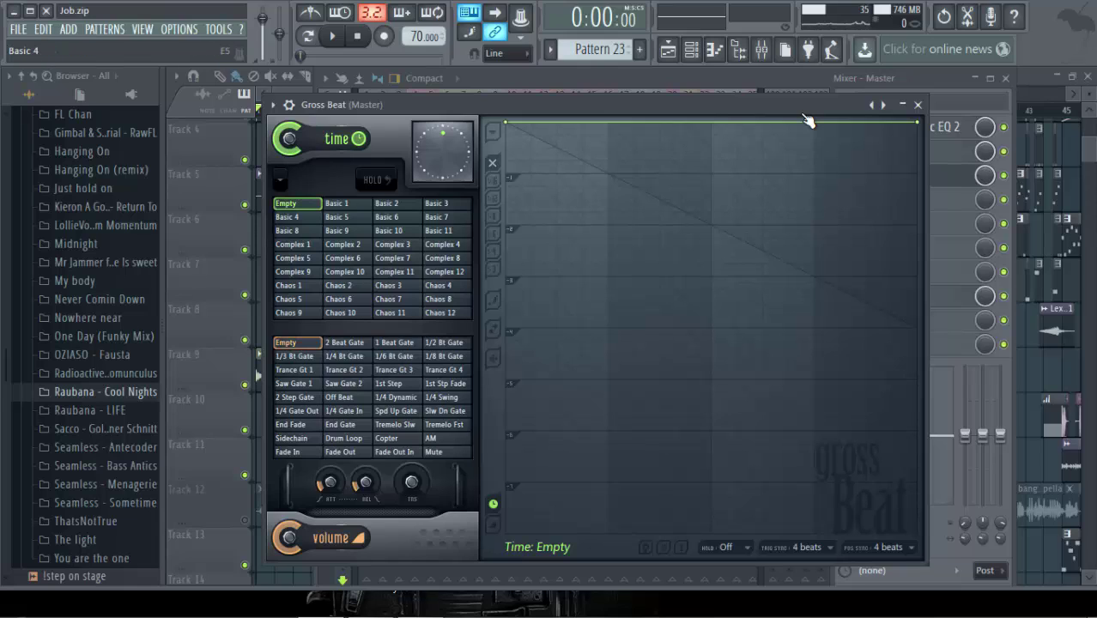
right_click(300, 206)
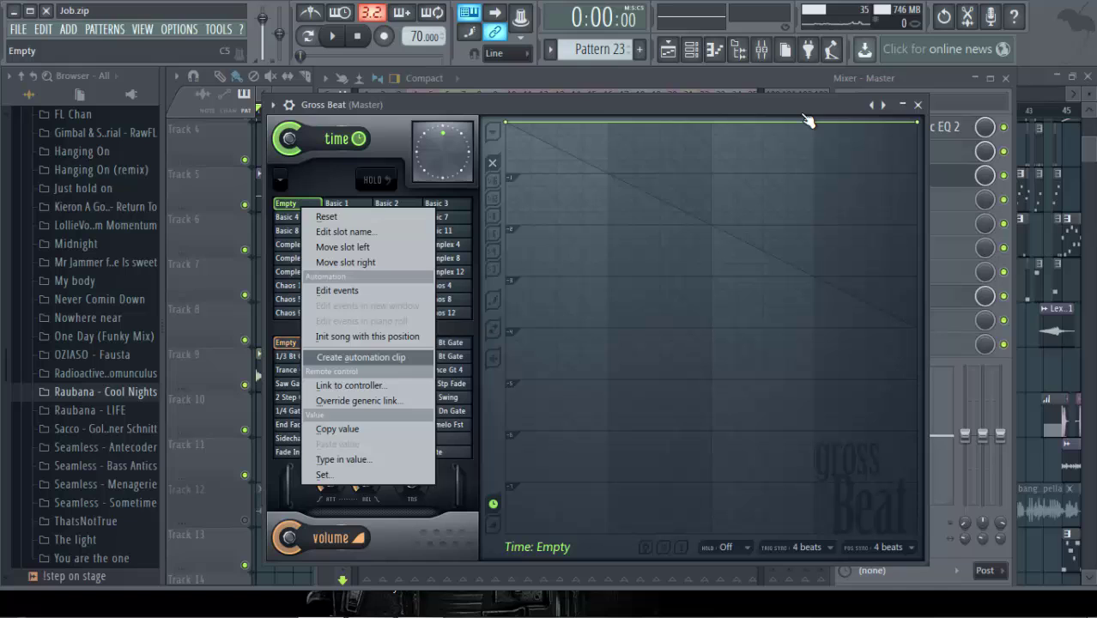
key("Return")
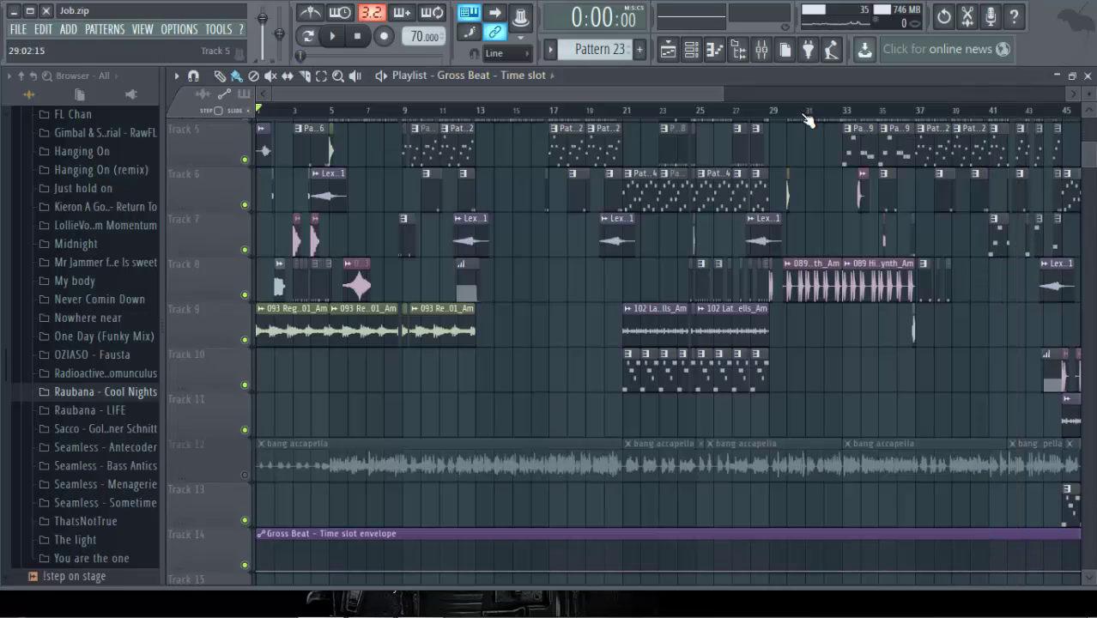
Step: Slice the Gross Beat time slot envelope on Track 14 near bar 8, delete the remainder and move the first piece to Track 10
scroll(806, 120, "down", 4)
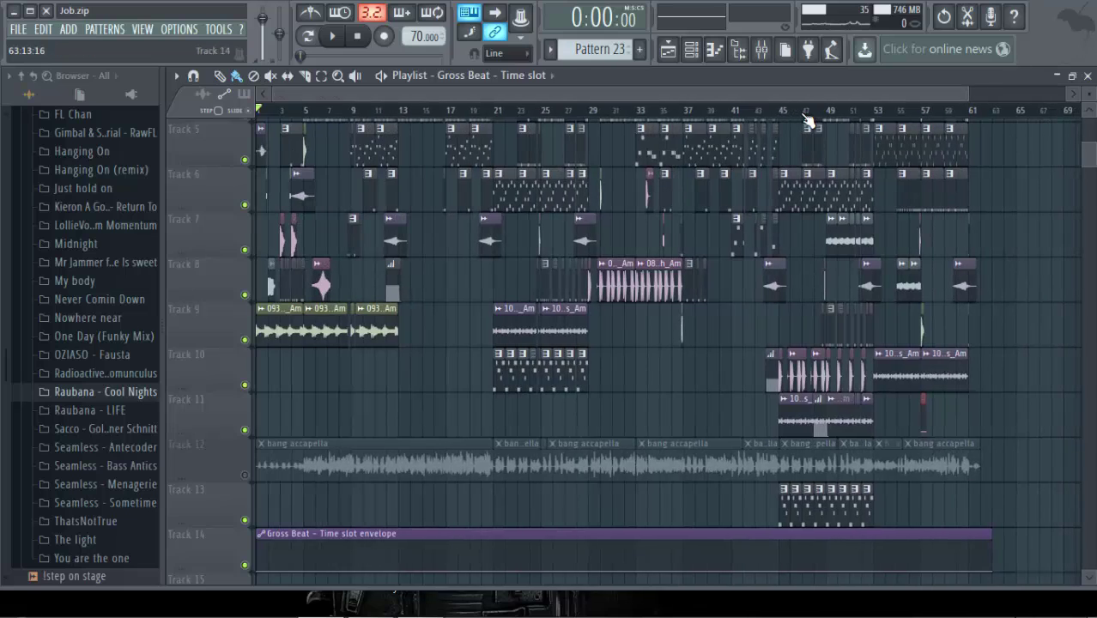
key("c")
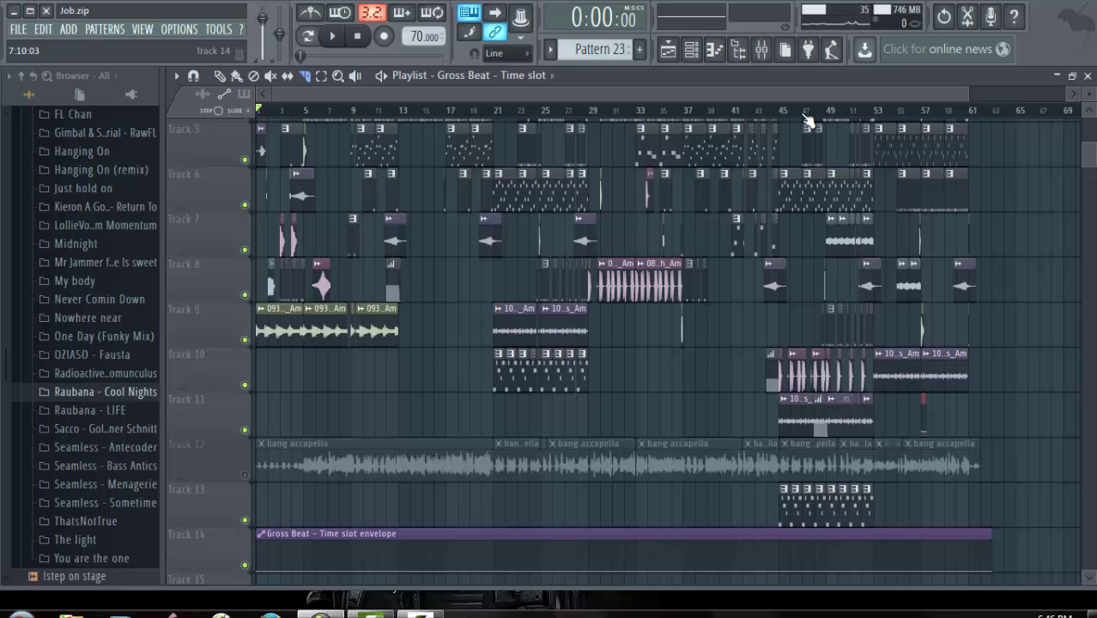
left_click(339, 554)
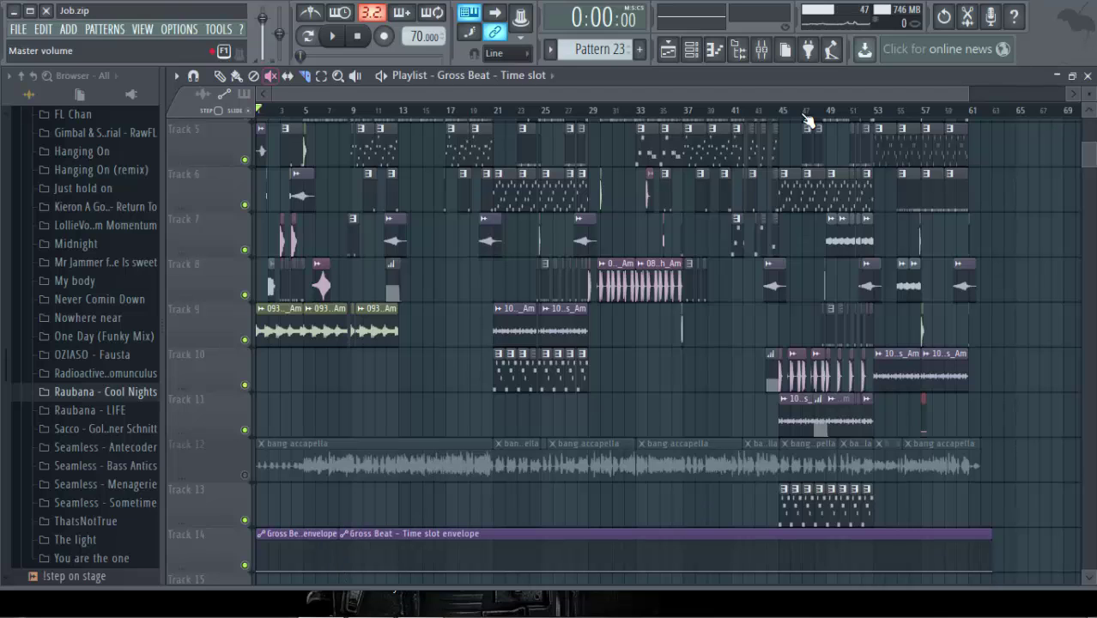
left_click(236, 75)
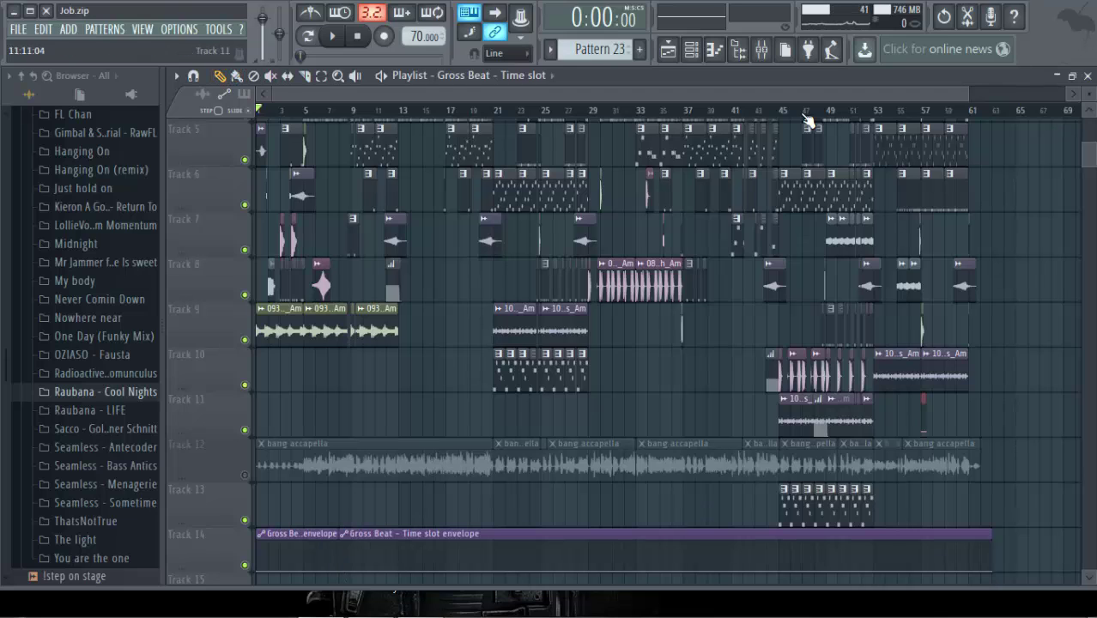
right_click(377, 550)
mouse_move(300, 534)
left_mouse_down()
mouse_move(312, 534)
mouse_move(455, 354)
mouse_move(431, 309)
mouse_move(359, 354)
mouse_move(300, 354)
left_mouse_up()
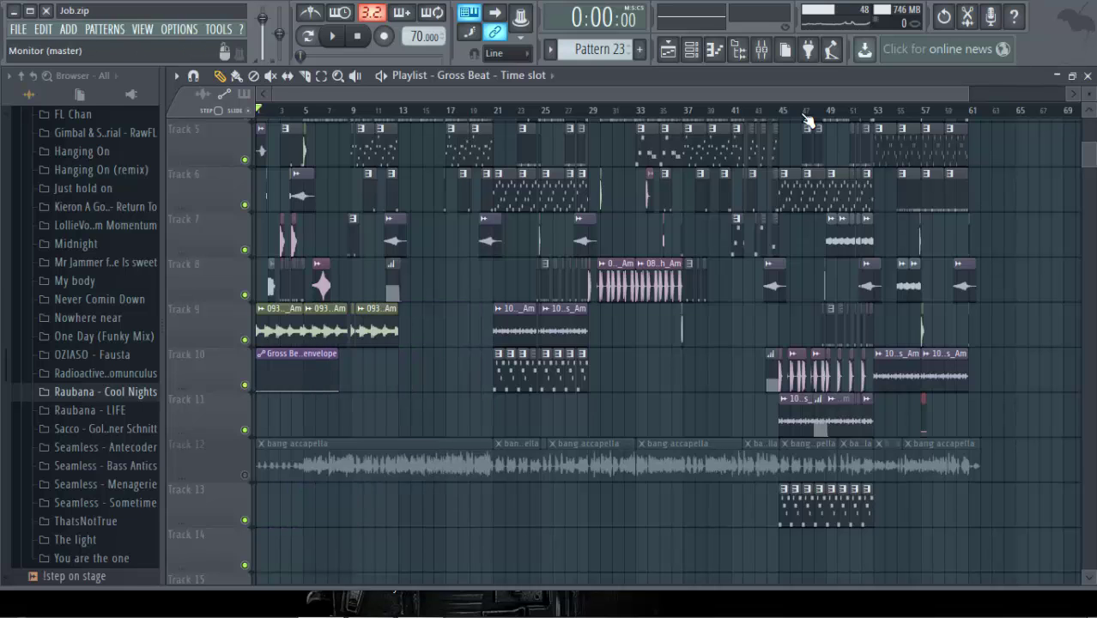
Step: Add a row of zero-level control points to the Track 10 Gross Beat envelope and extend the clip to just past bar 9
scroll(806, 120, "up", 4)
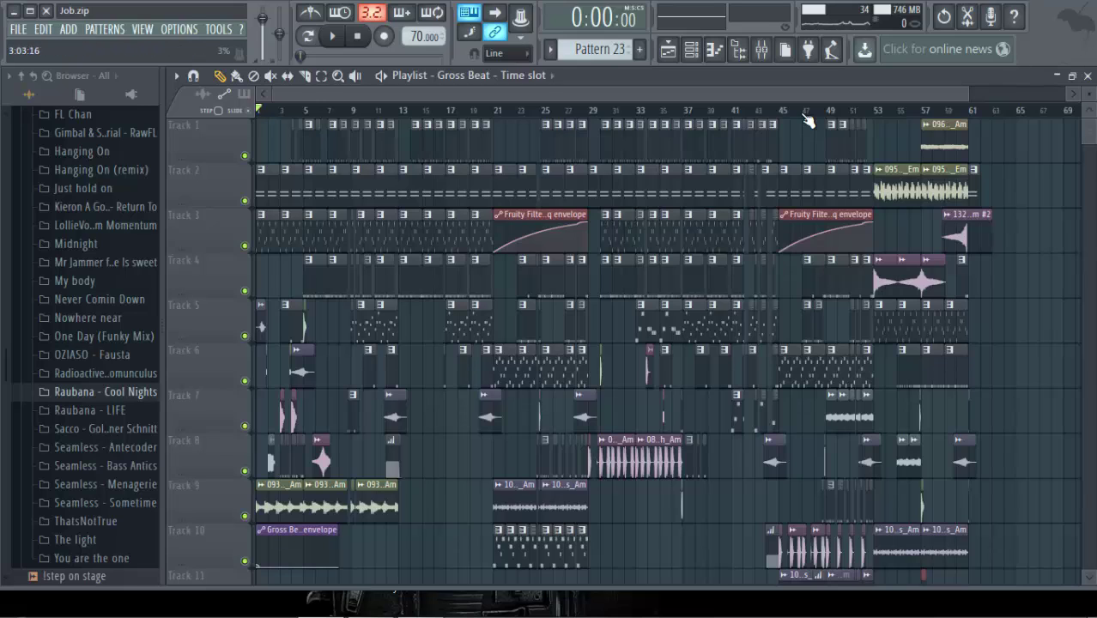
scroll(807, 121, "down", 5)
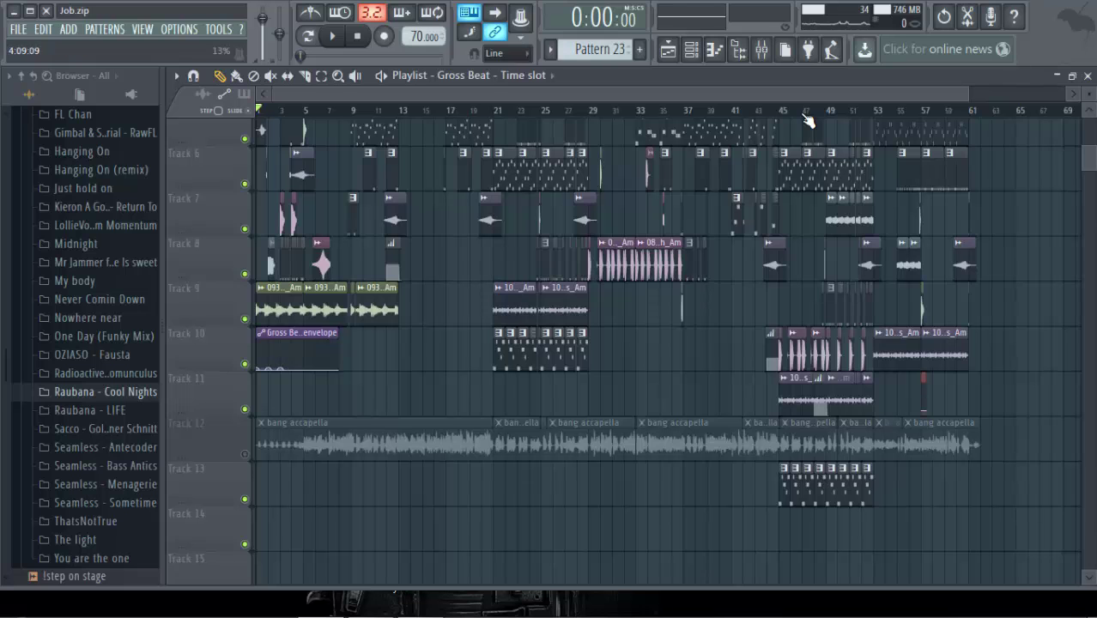
scroll(807, 120, "up", 6)
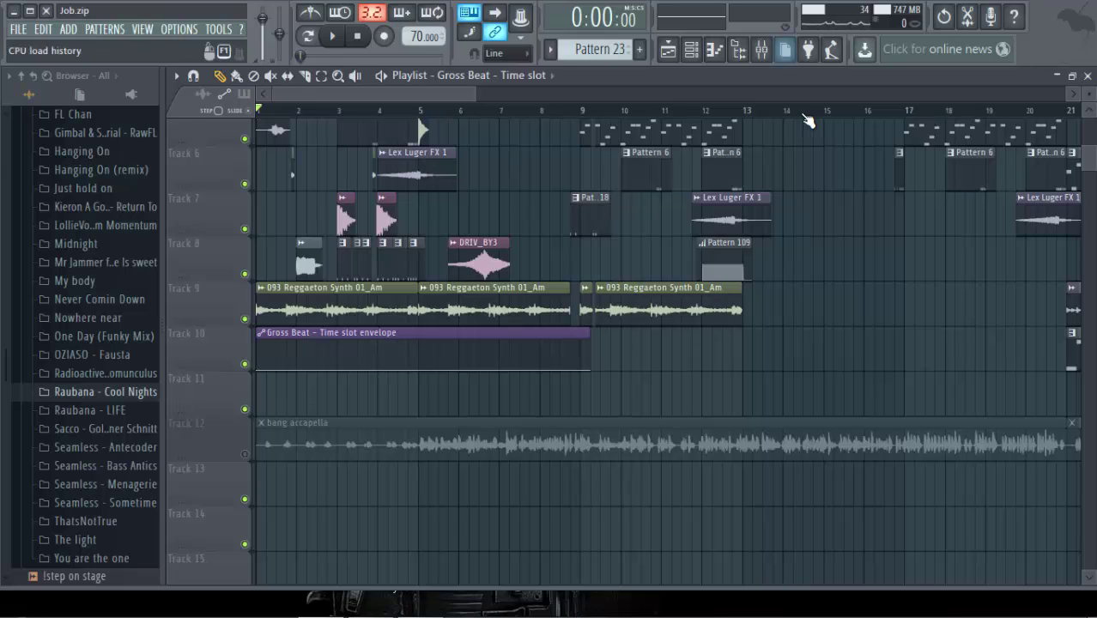
Step: Select the Complex 7 time preset in the slot 3 Gross Beat, copy its value and close the plugin and mixer
left_click(760, 49)
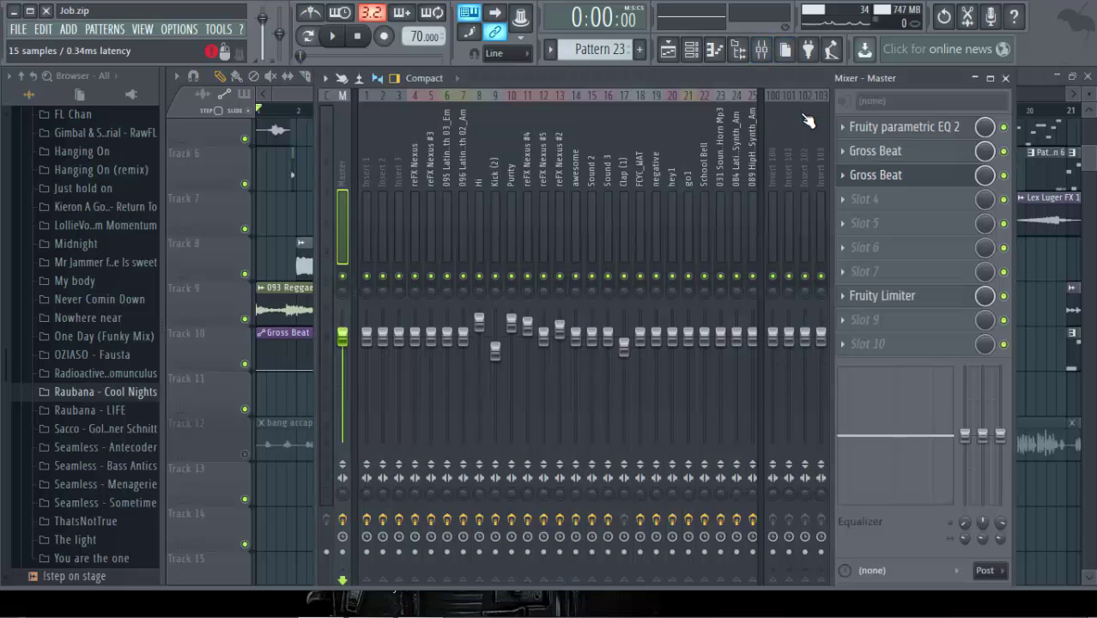
left_click(903, 175)
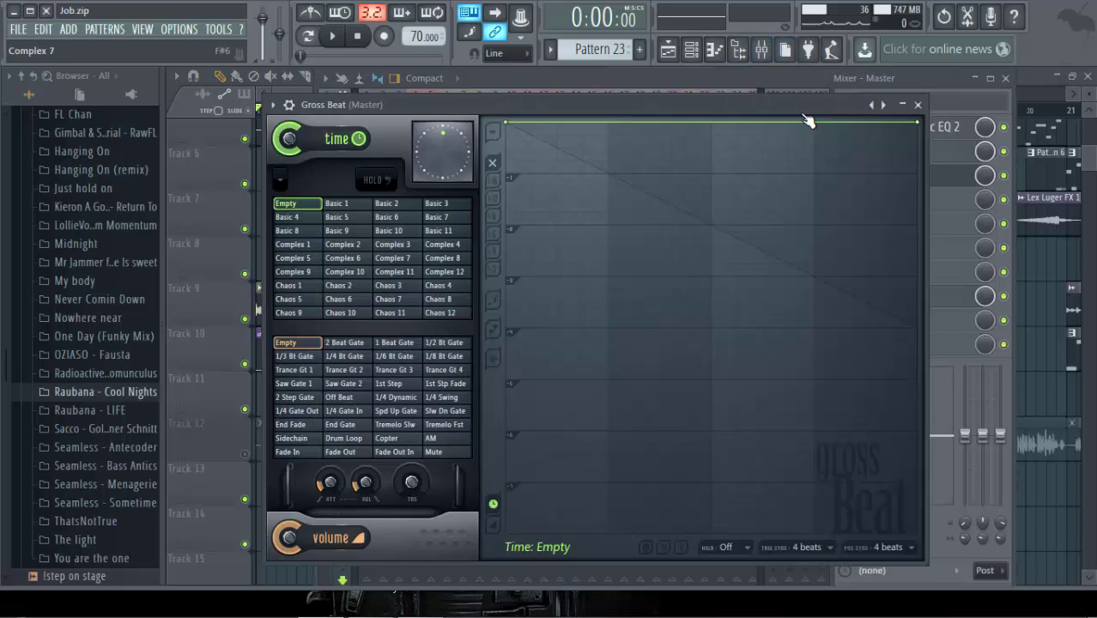
left_click(393, 257)
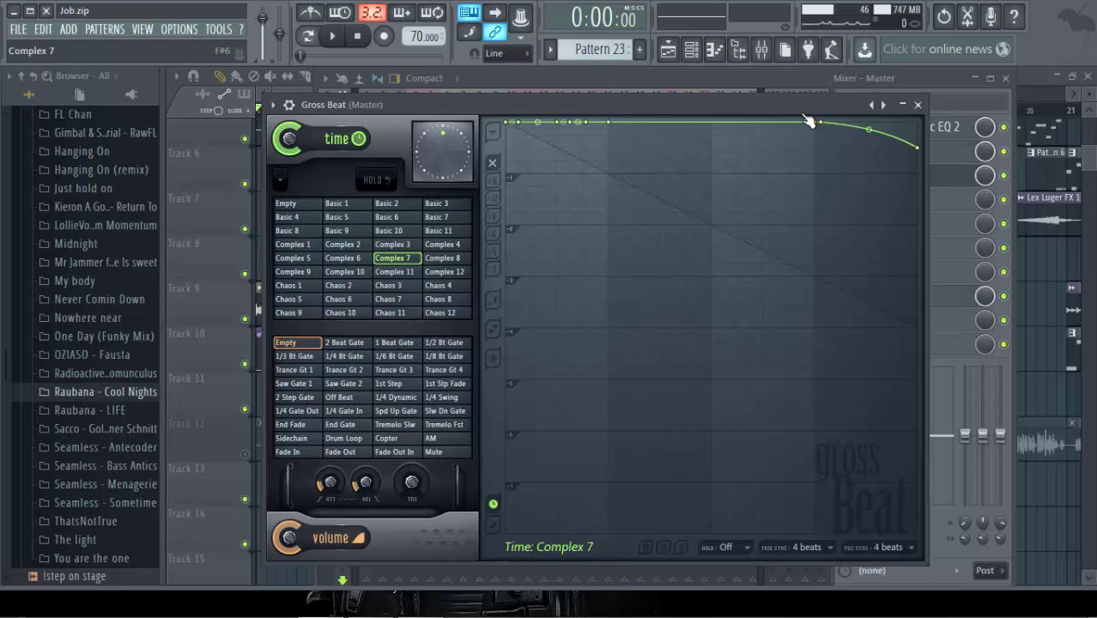
right_click(411, 481)
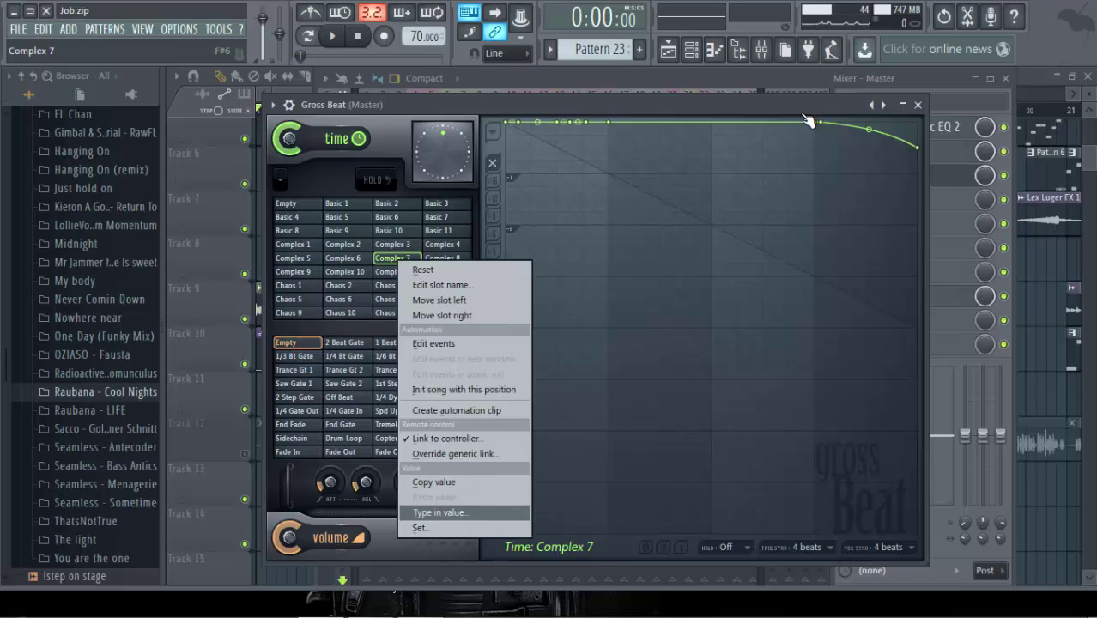
left_click(435, 481)
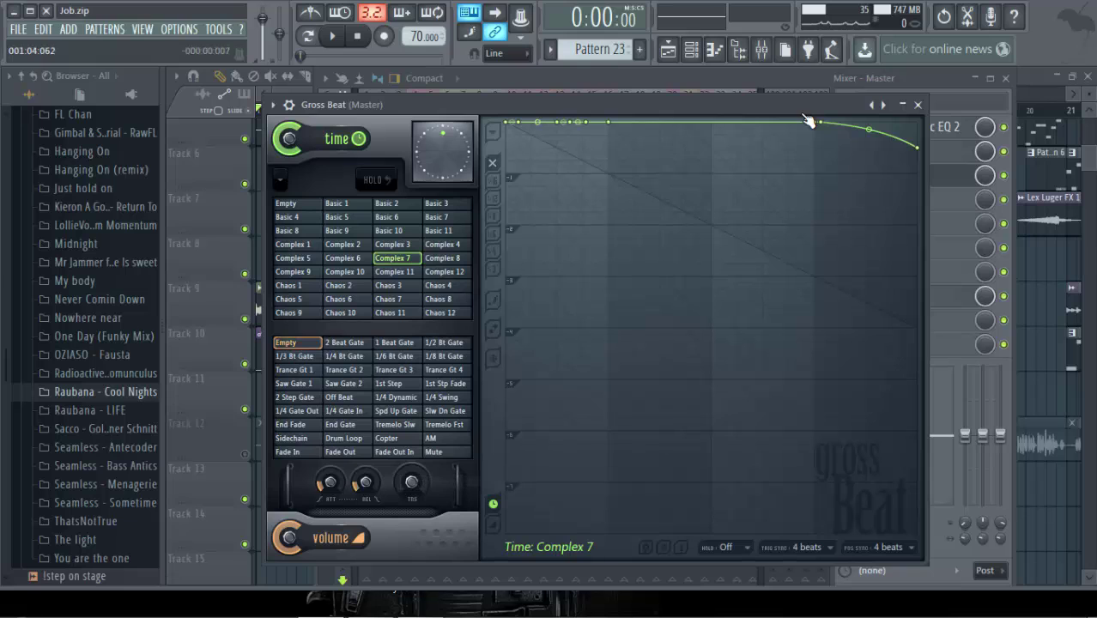
key("Escape")
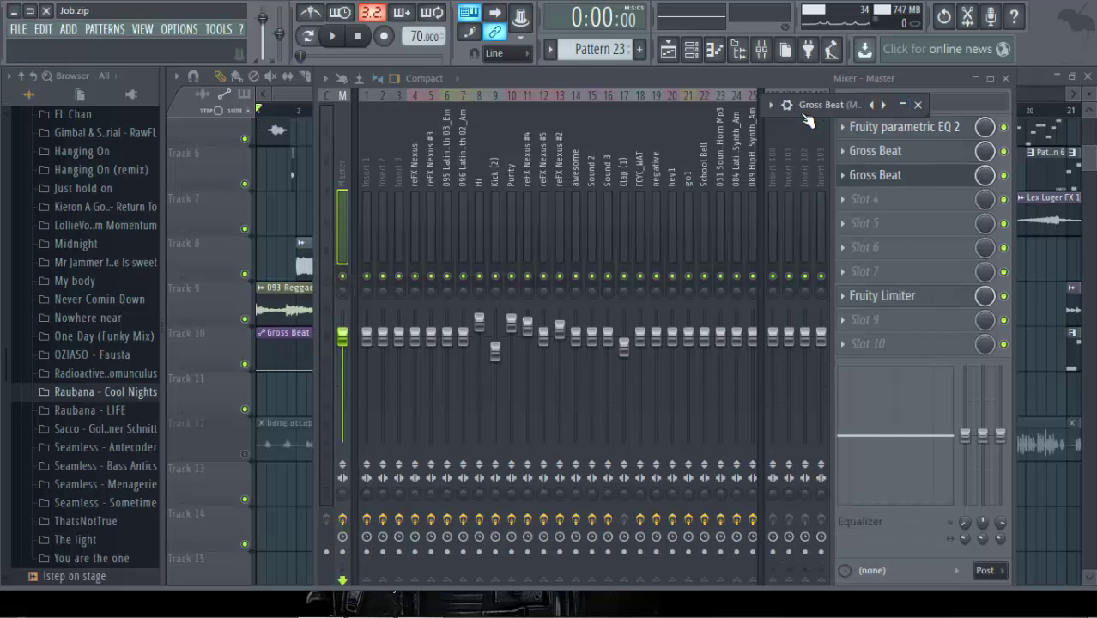
key("Escape")
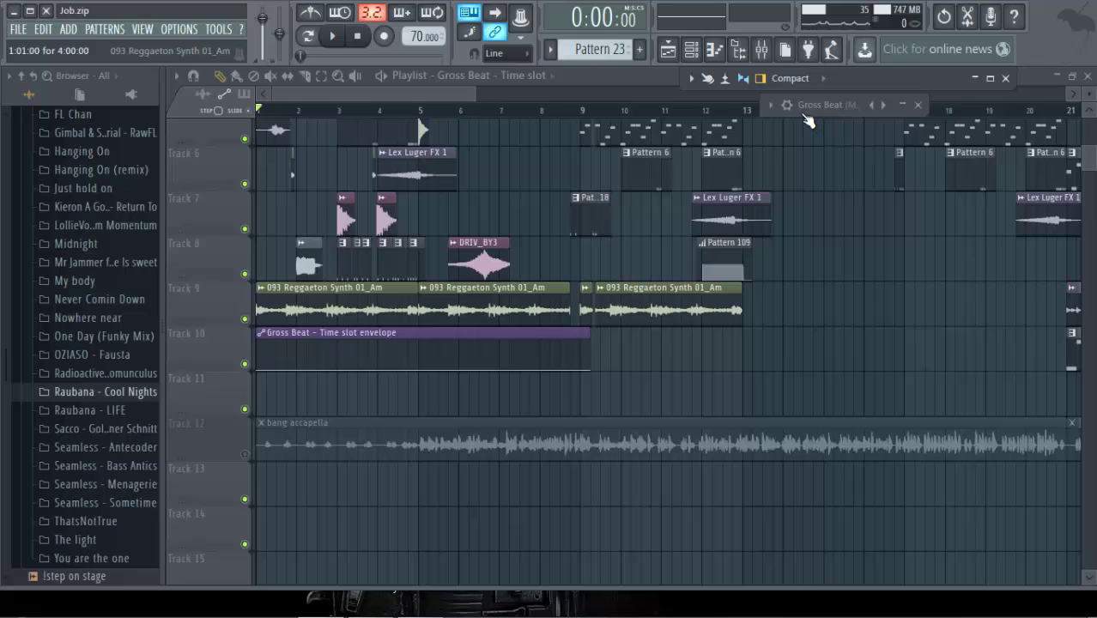
Step: Paste the copied Complex 7 value into the envelope points at bars 2 and 3
right_click(296, 369)
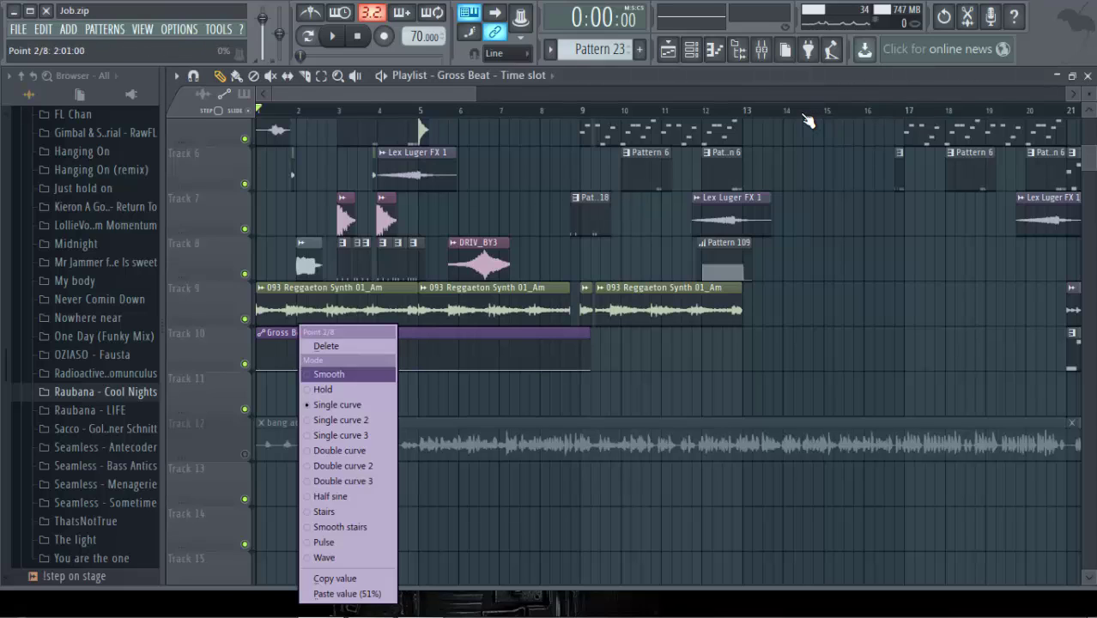
left_click(348, 593)
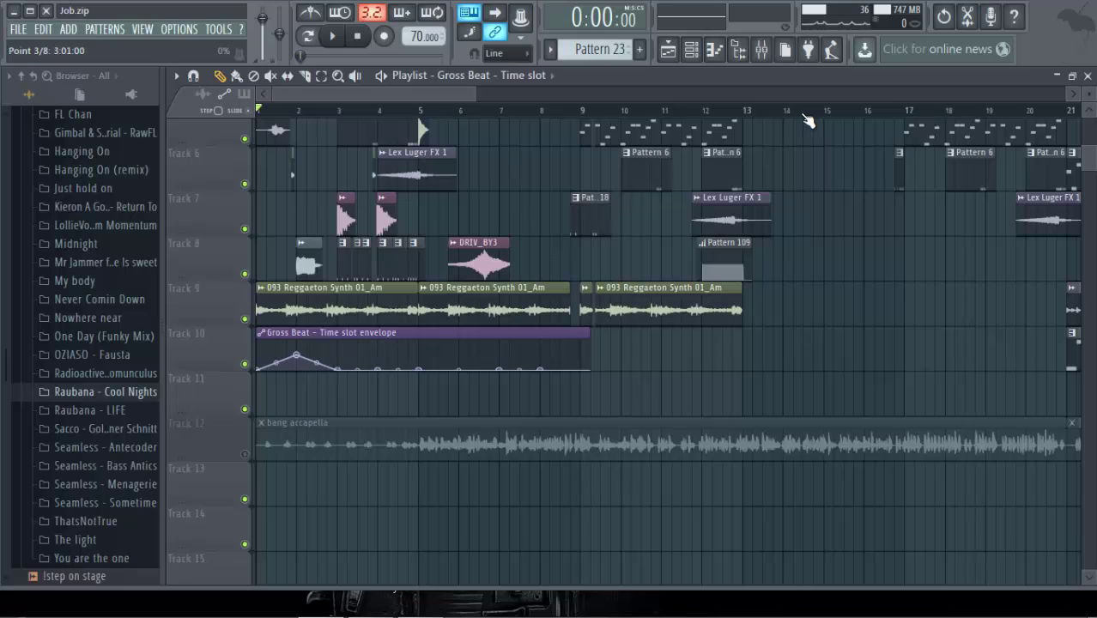
right_click(338, 369)
left_click(388, 593)
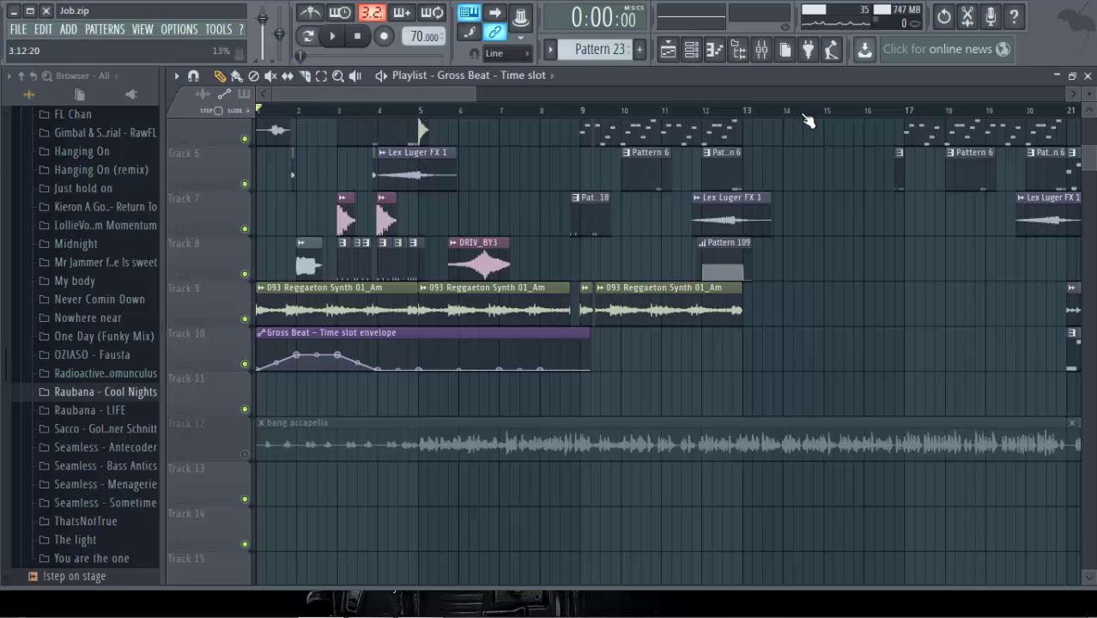
Step: Add extra envelope points at bars 3 and 2 so the curve rises and drops vertically between zero and the raised level
right_click(367, 366)
left_click_drag(368, 366, 347, 370)
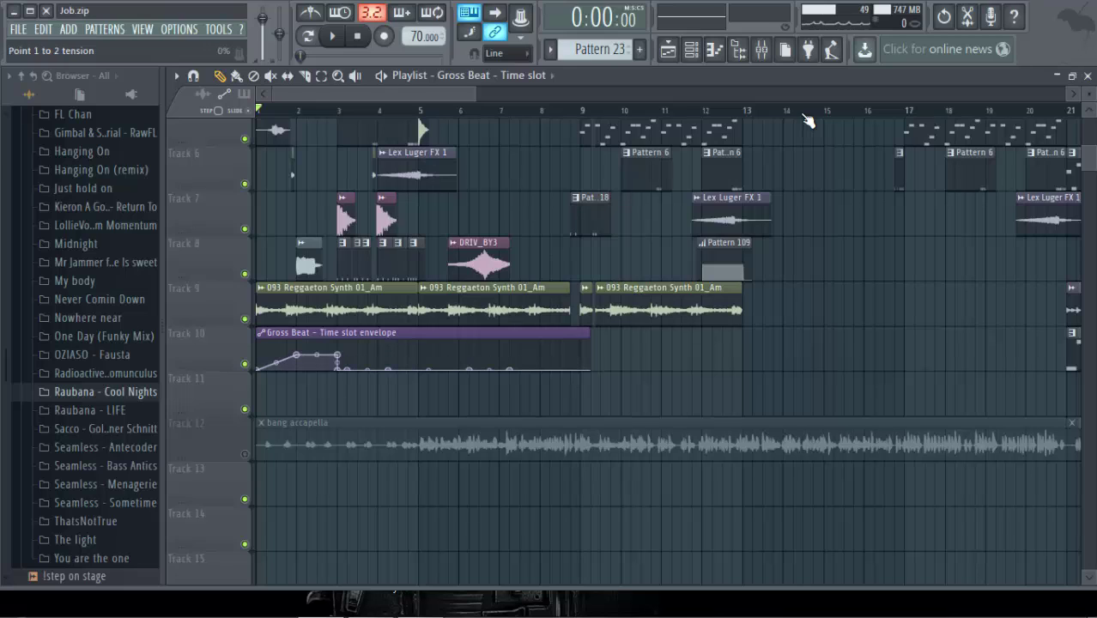
right_click(287, 357)
mouse_move(286, 357)
left_mouse_down()
mouse_move(296, 370)
mouse_move(296, 355)
left_mouse_up()
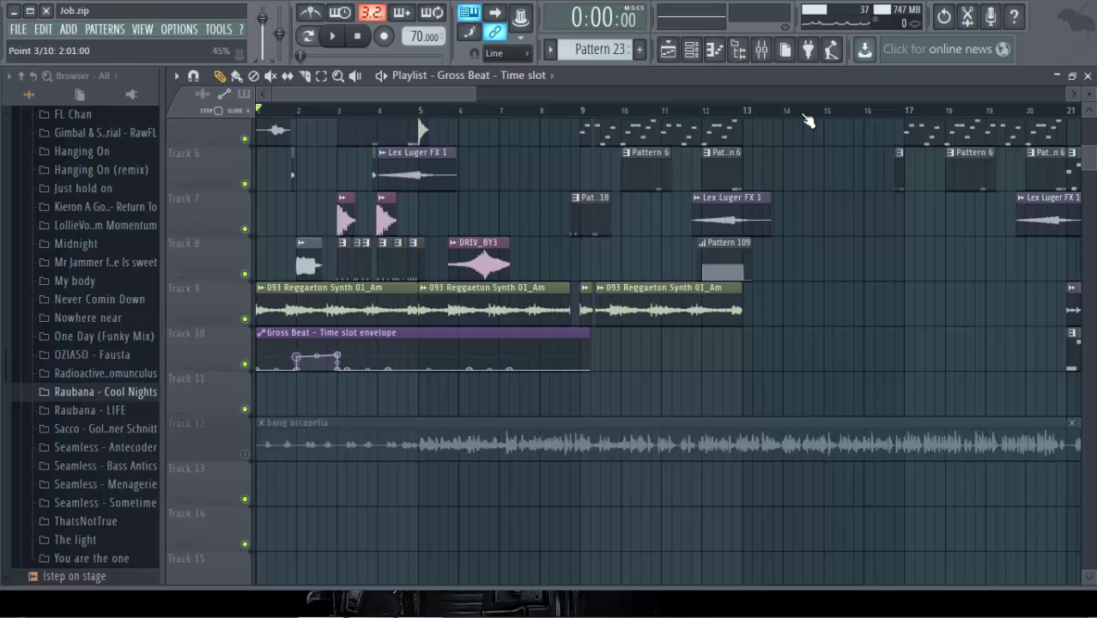
Step: Paste the copied 51% Complex 7 value into the raised envelope point at bar 2 and add zero-level points at bars 4 and 5
right_click(296, 356)
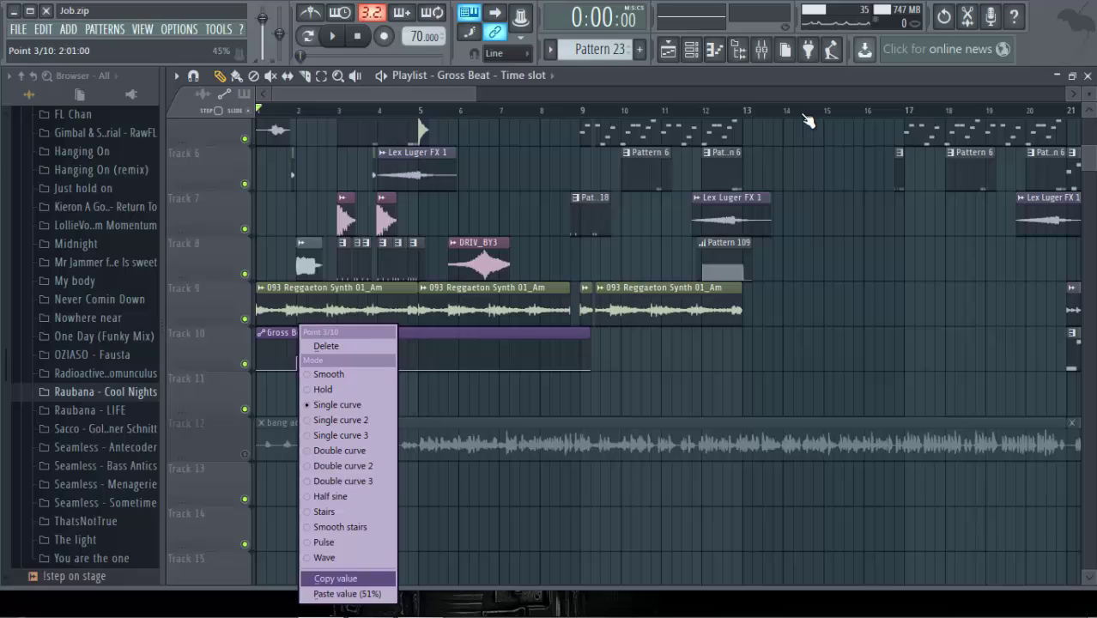
left_click(347, 593)
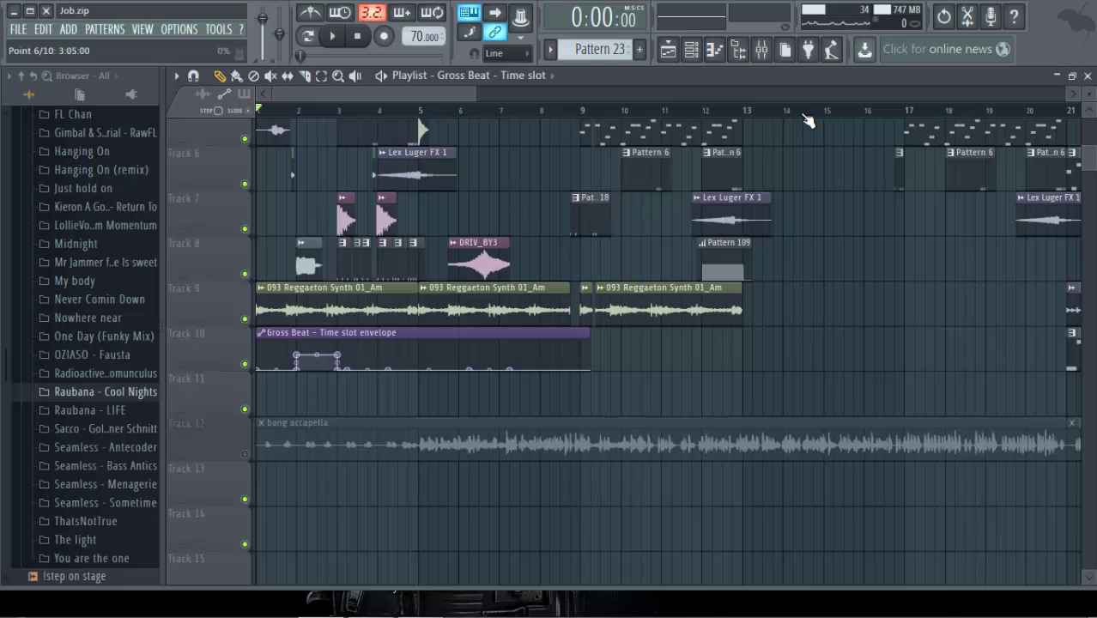
right_click(377, 369)
right_click(418, 369)
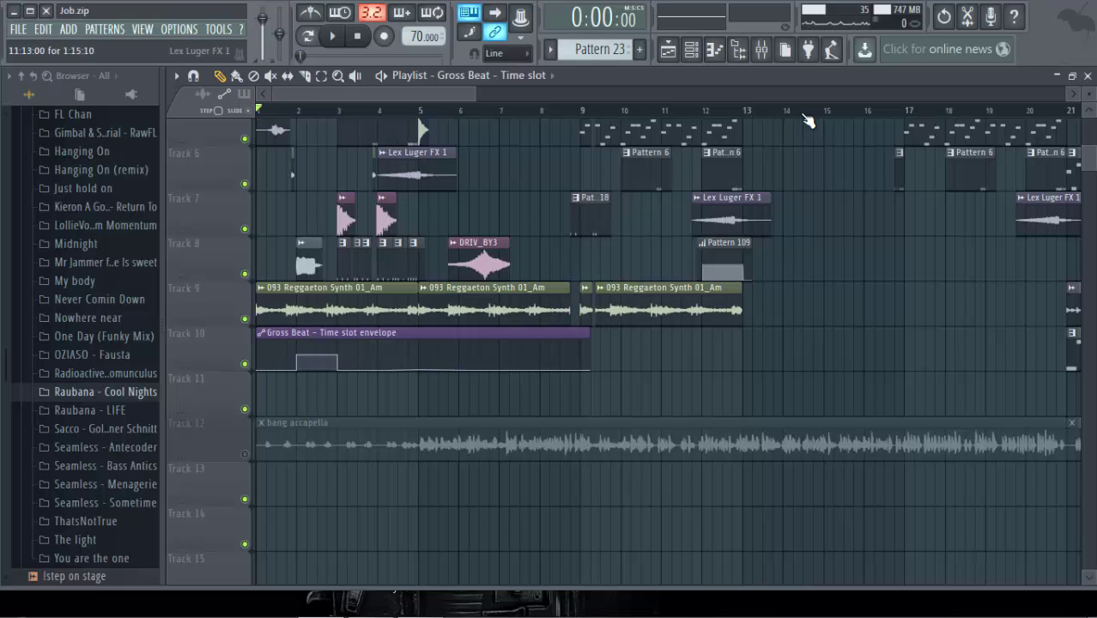
Step: Select the Complex 3 time preset in the Master track's slot 3 Gross Beat, copy its value and close the plugin and mixer
left_click(760, 50)
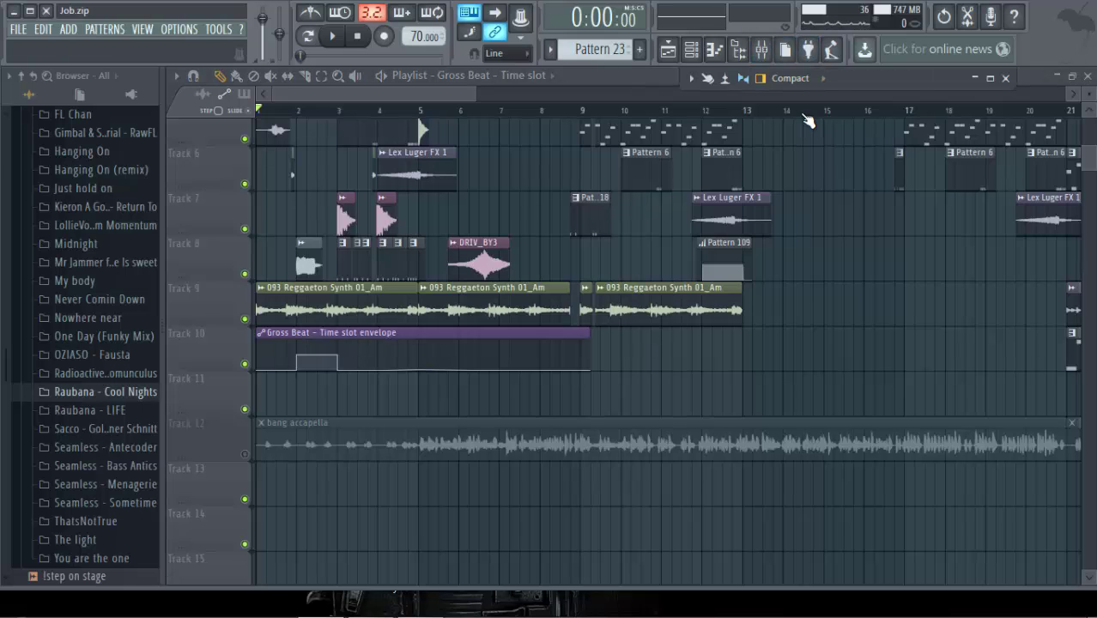
key("F9")
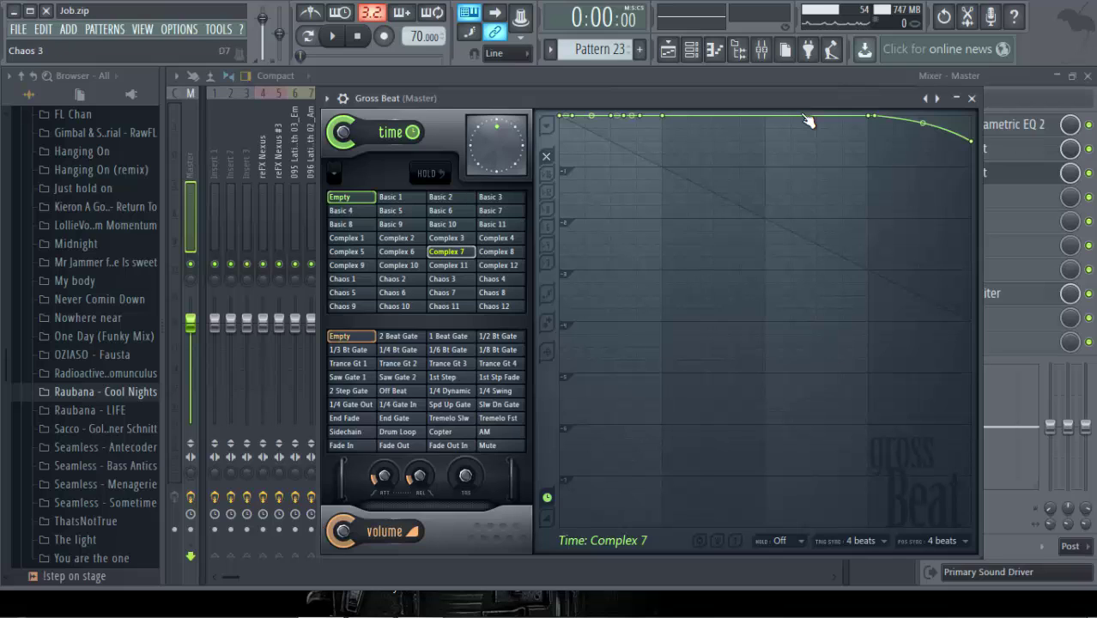
left_click(457, 238)
right_click(457, 236)
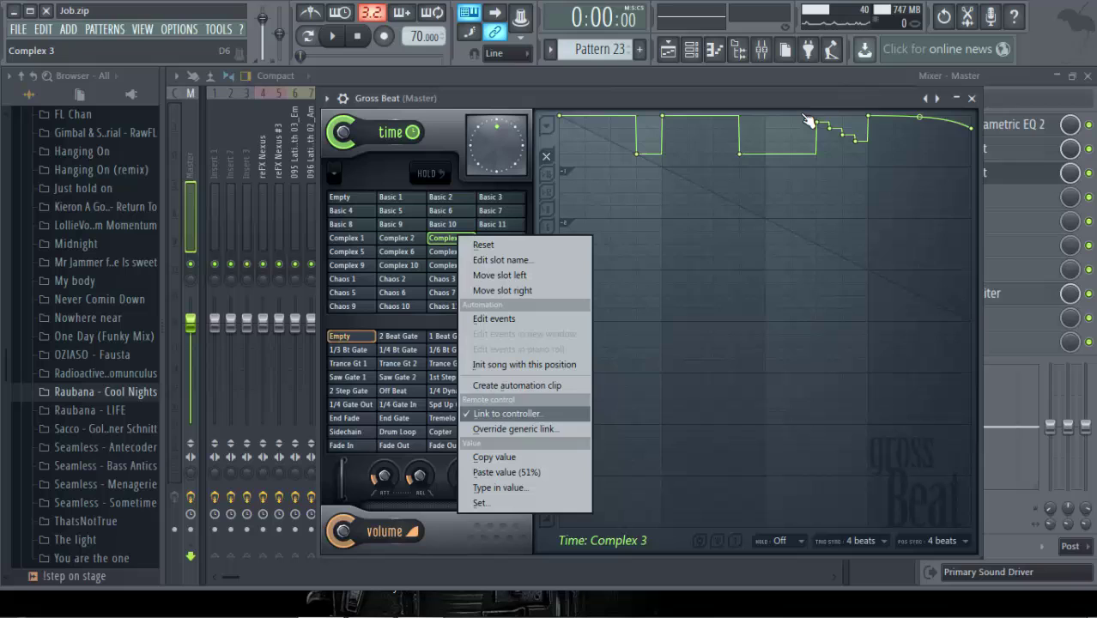
left_click(494, 456)
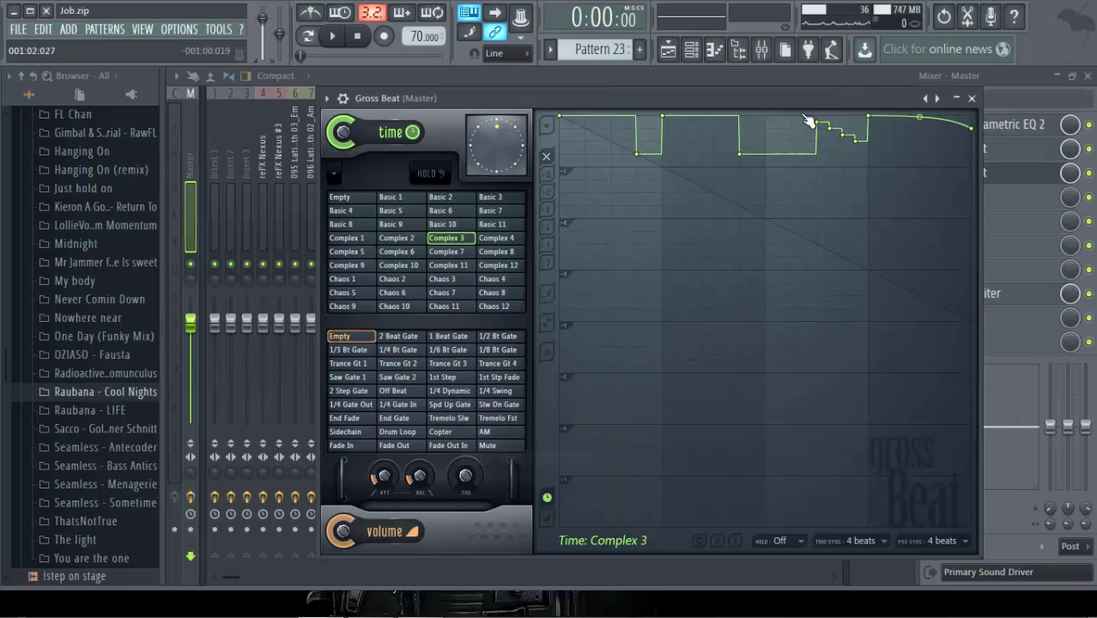
key("Escape")
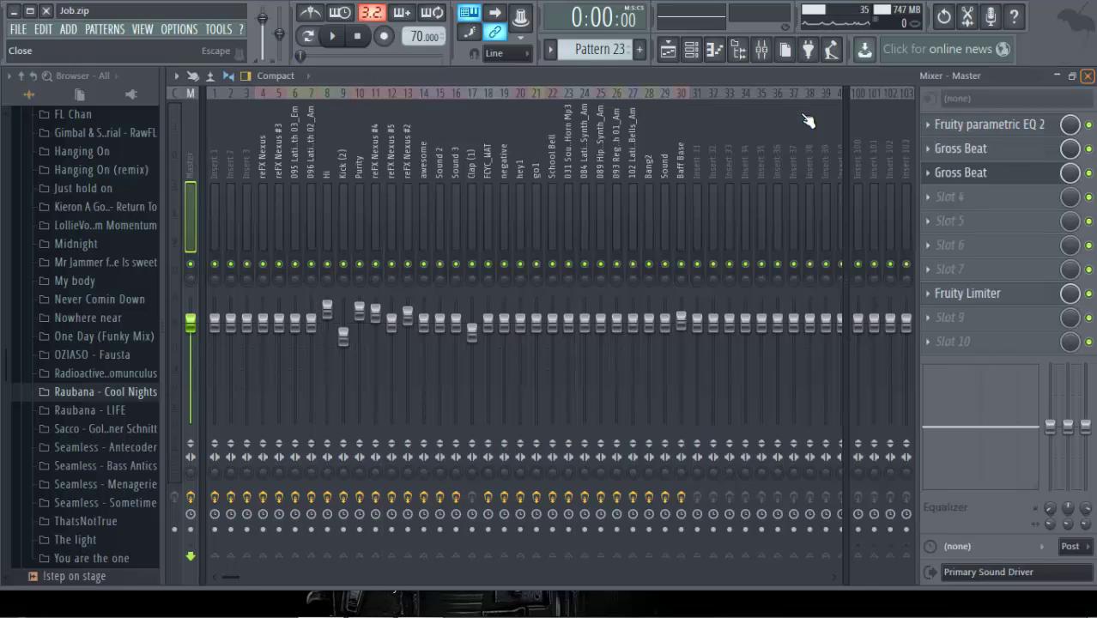
left_click(1087, 75)
left_click(970, 99)
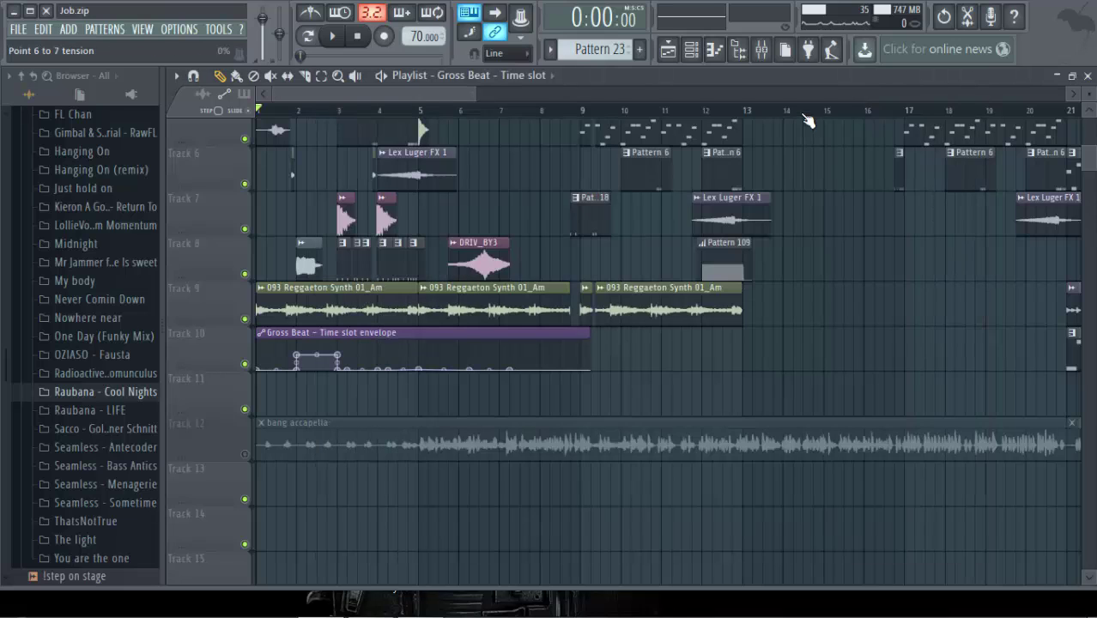
Step: Paste the copied 40% Complex 3 value into the Track 10 envelope points just after bar 4 and at bar 5
right_click(376, 369)
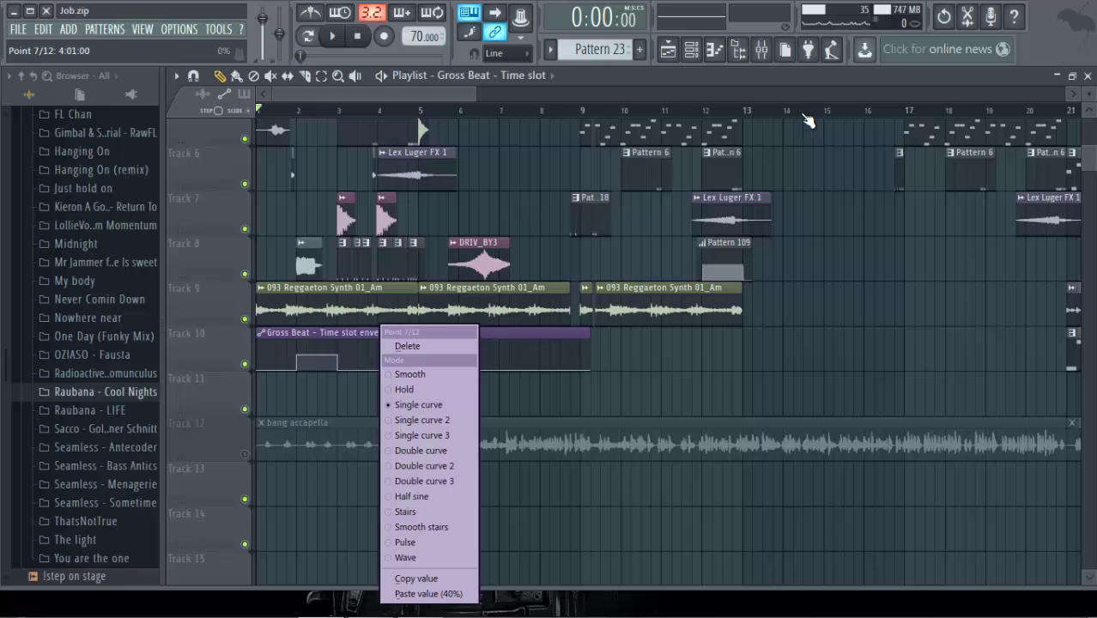
left_click(425, 594)
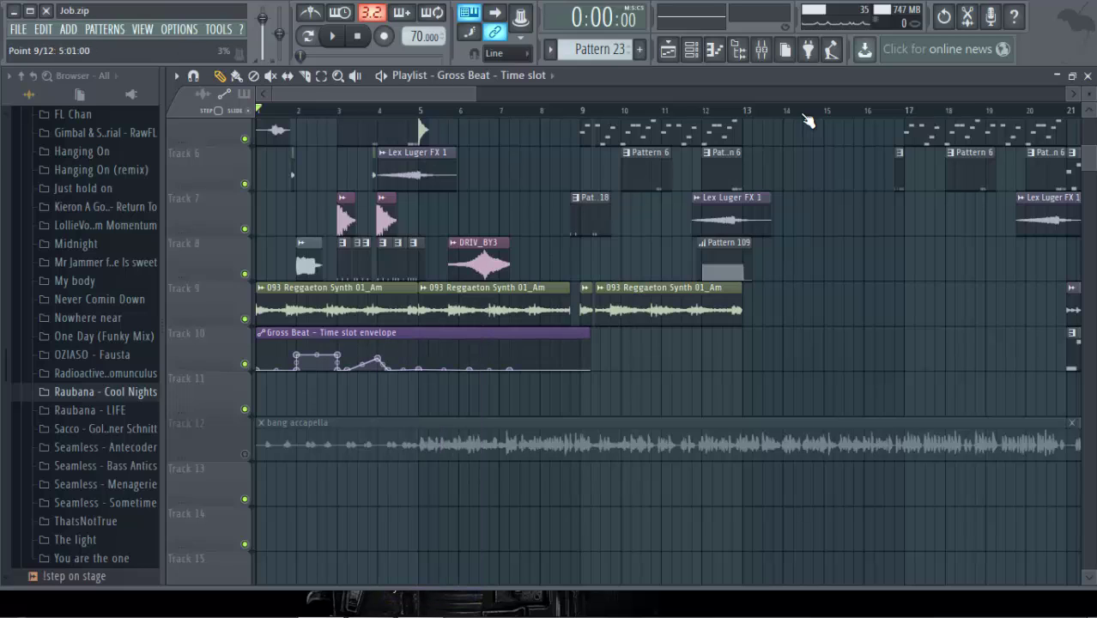
right_click(418, 369)
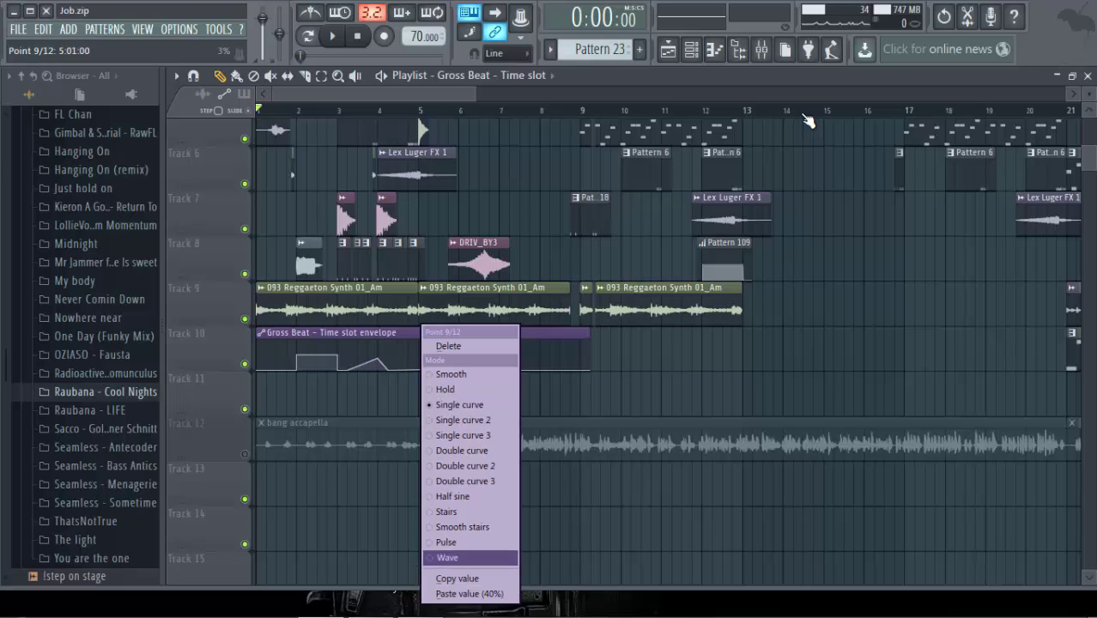
left_click(464, 594)
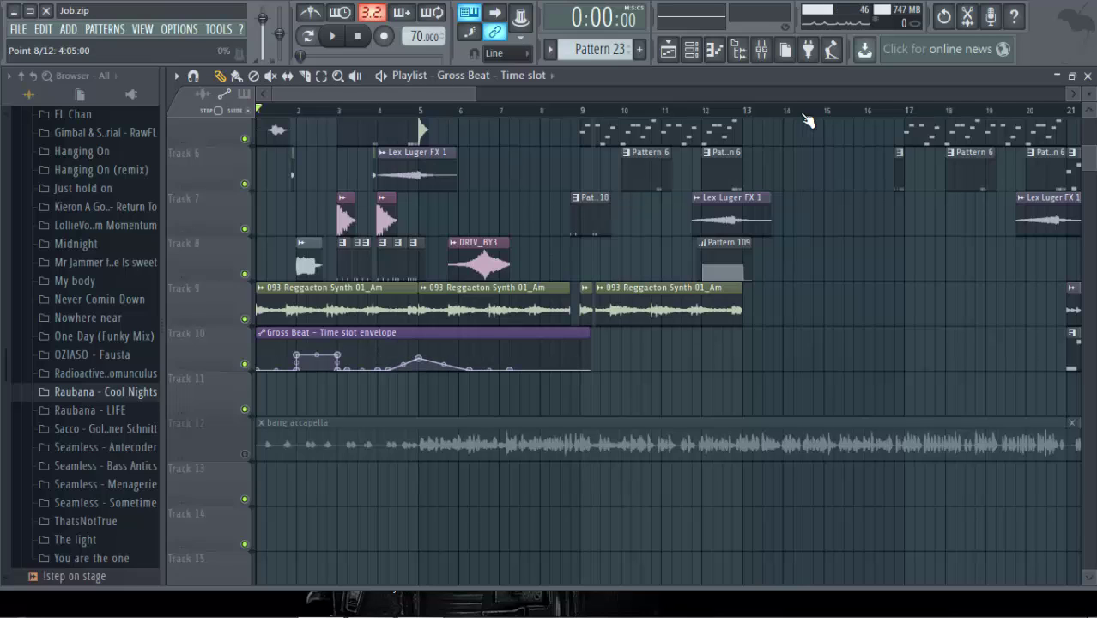
right_click(389, 369)
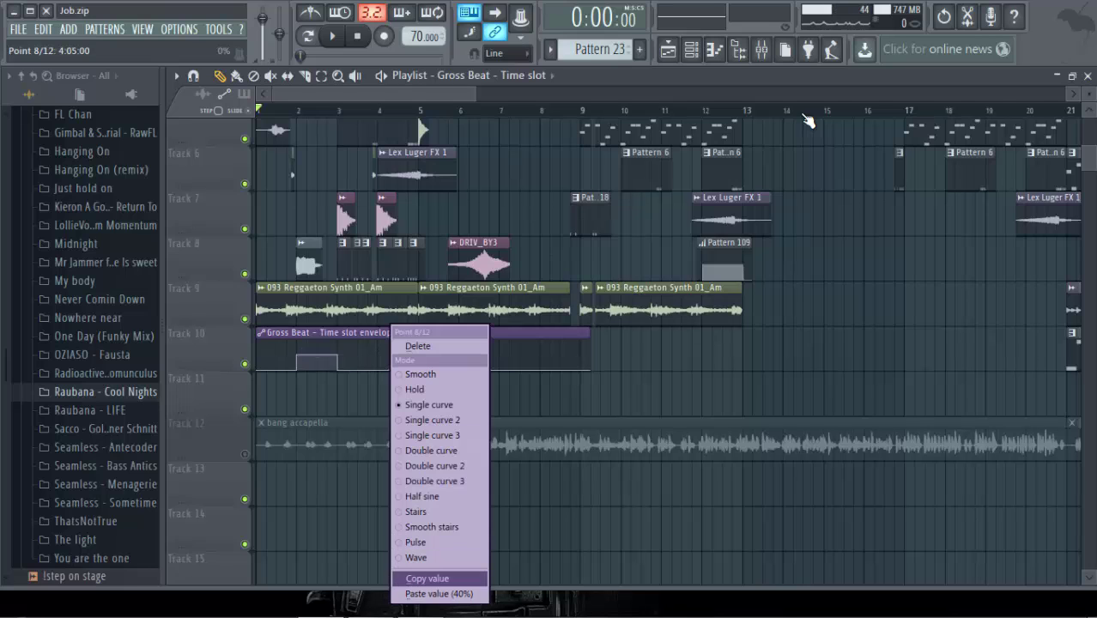
left_click(439, 593)
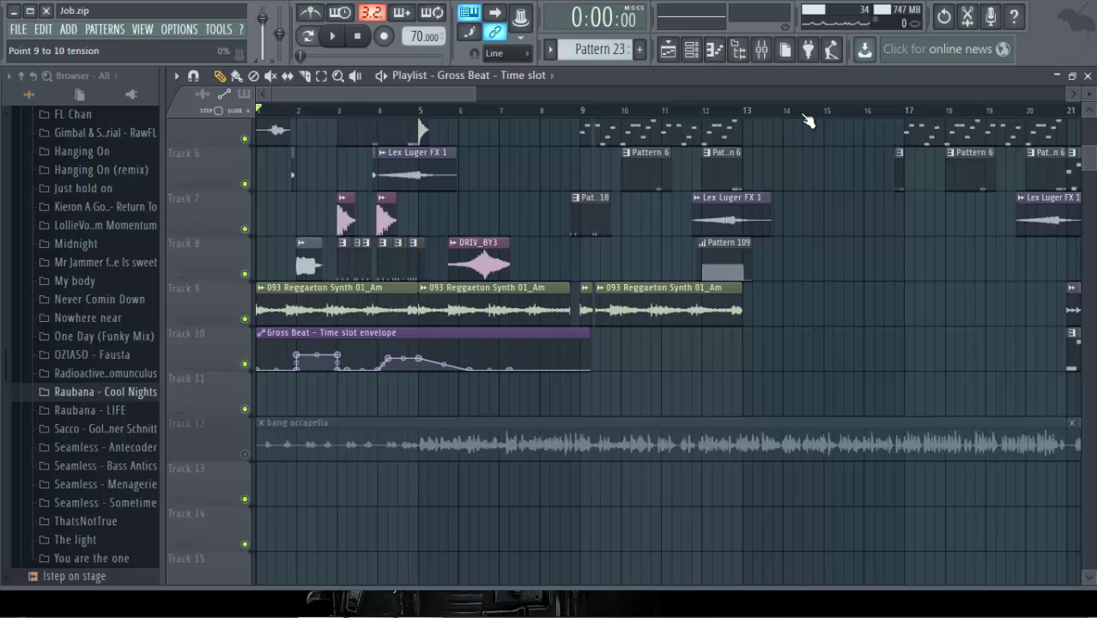
Step: Add a zero-level point at bar 5 and align the raised points so the block has vertical edges at bars 4 and 5
right_click(437, 363)
left_click_drag(437, 363, 428, 369)
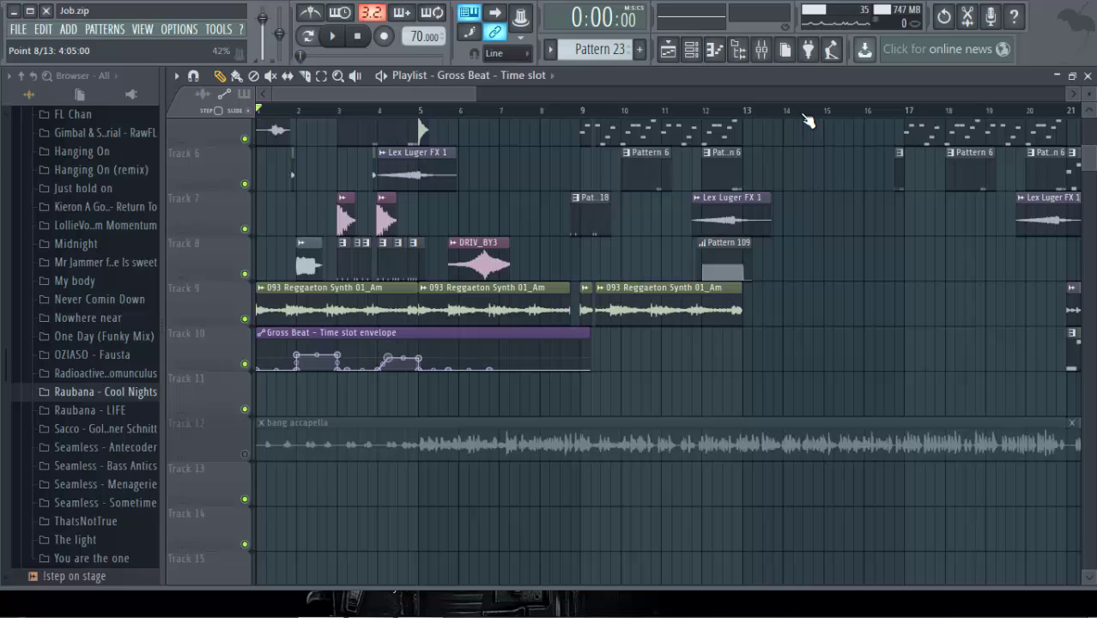
left_click_drag(388, 358, 377, 358)
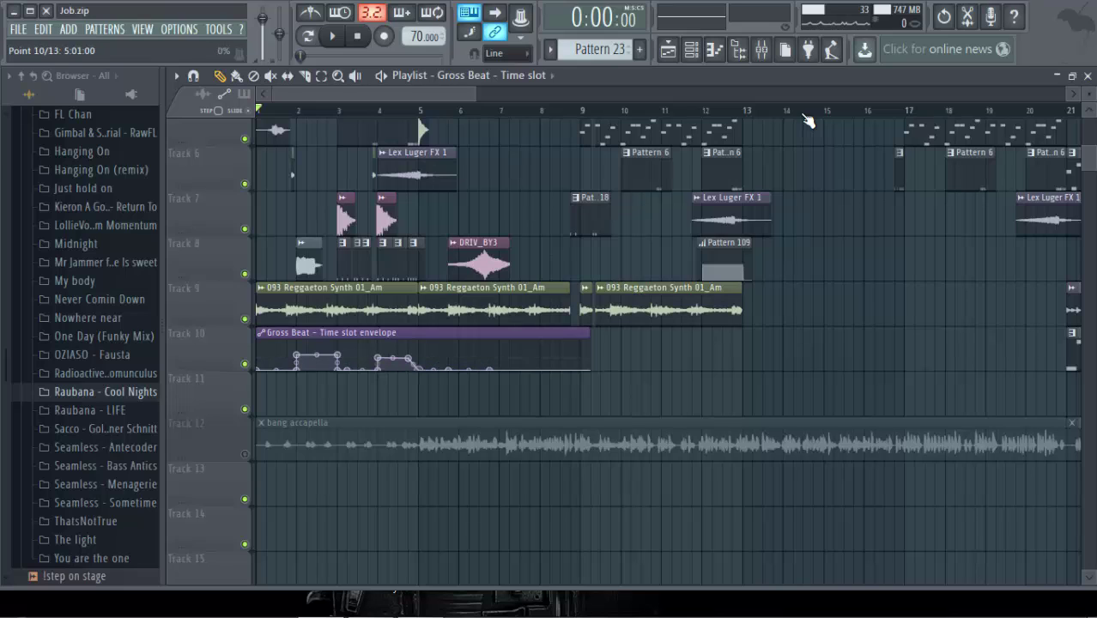
left_click_drag(408, 358, 418, 358)
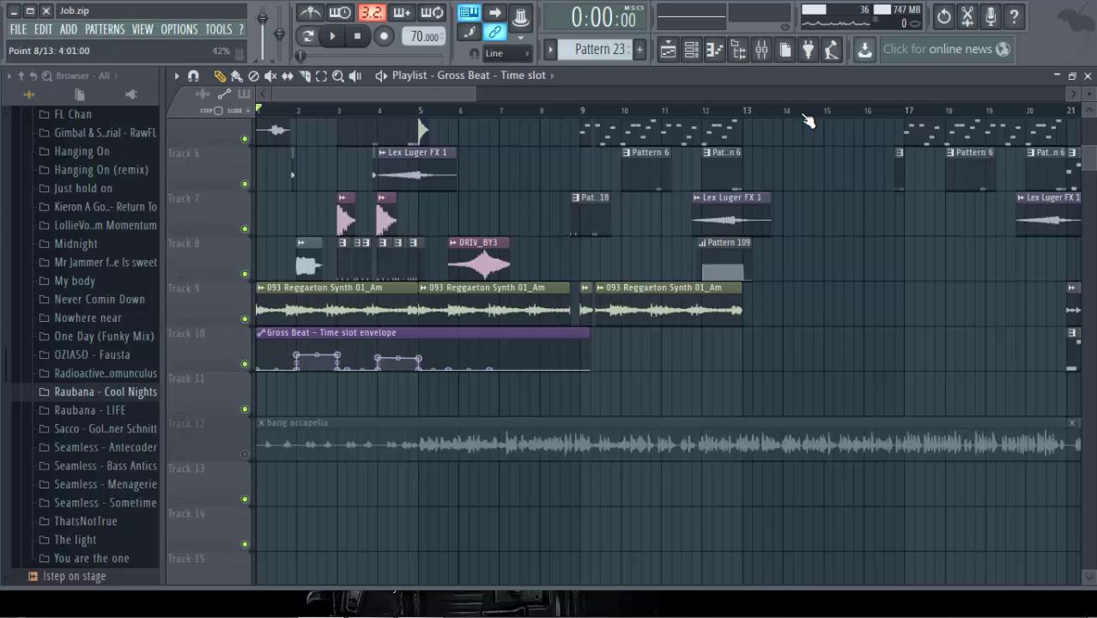
Step: Level the bar 4 to 5 block by pasting the 40% value again into its two raised points
right_click(378, 358)
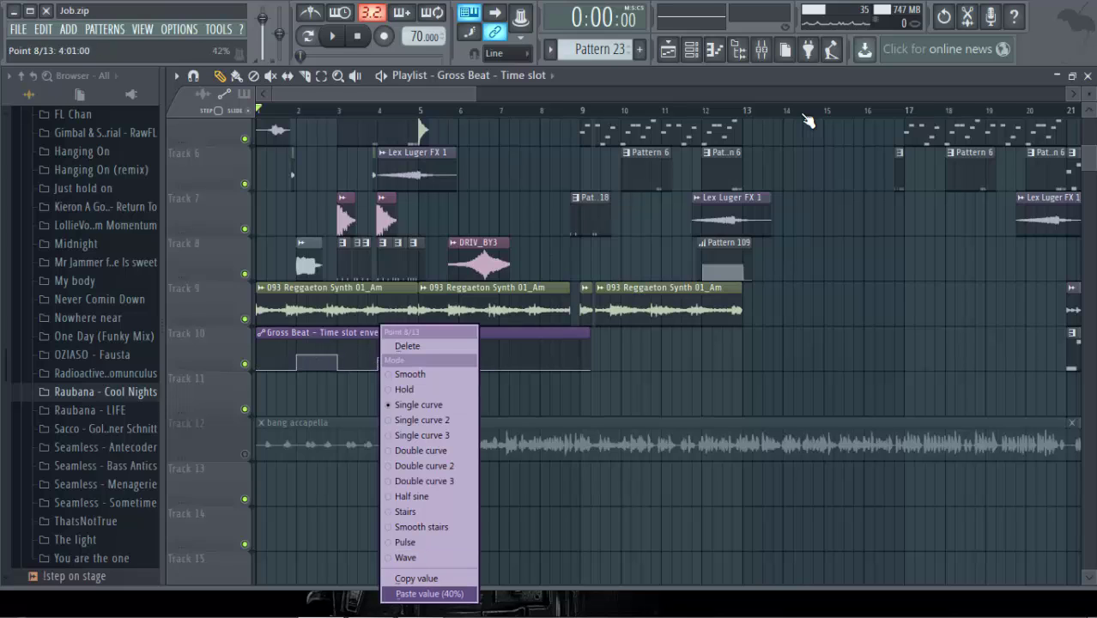
left_click(429, 593)
right_click(418, 355)
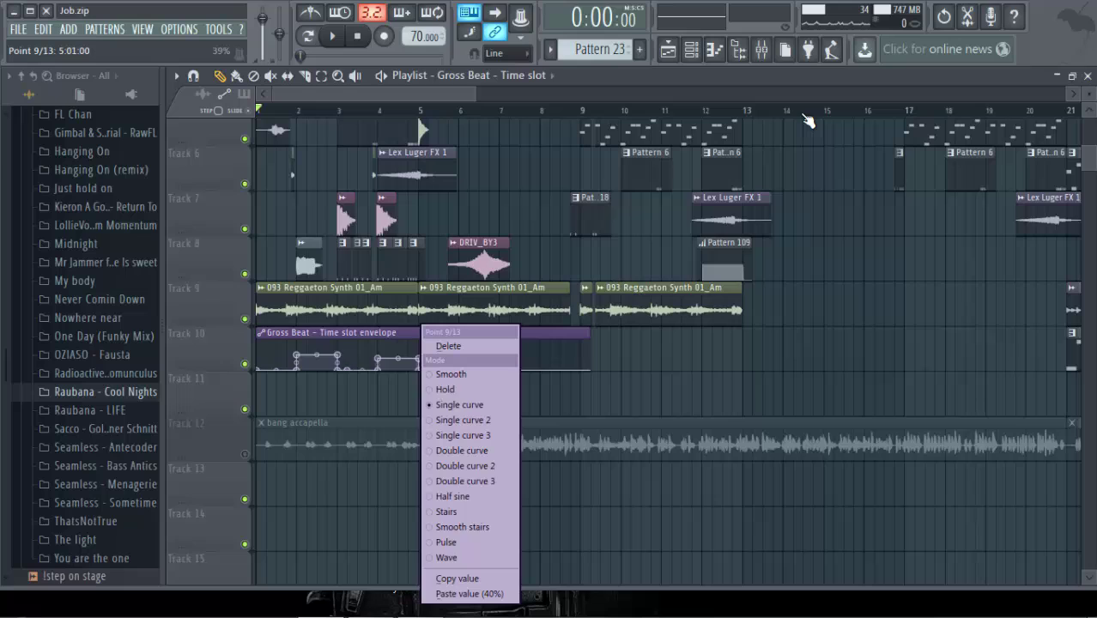
left_click(469, 593)
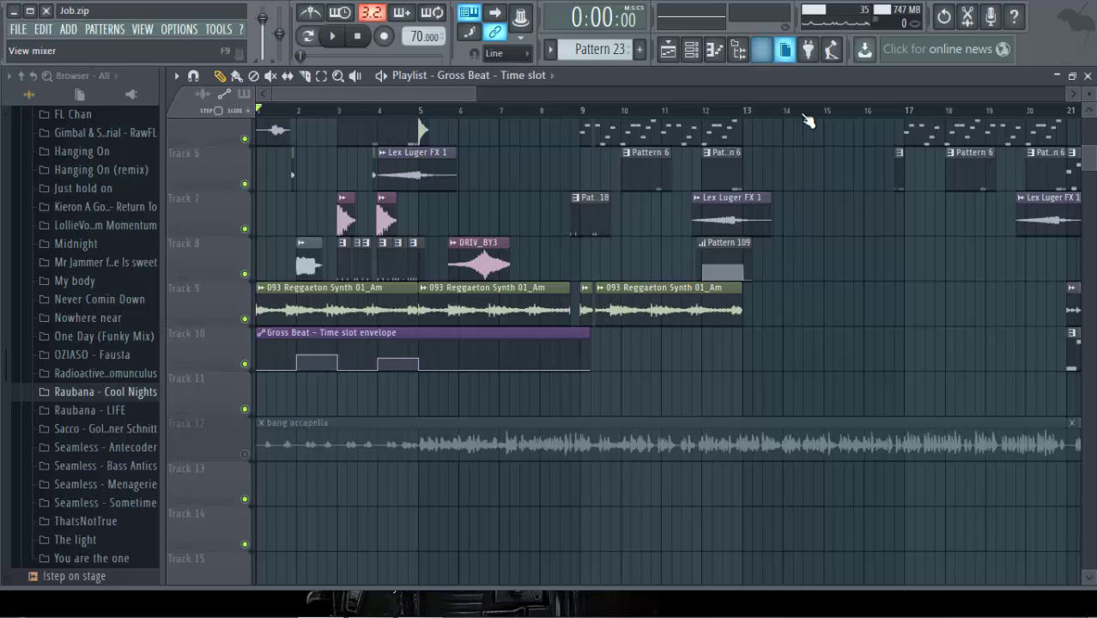
Step: Select the Chaos 3 time preset in the slot 3 Gross Beat, copy its value and return to the playlist
left_click(761, 49)
left_click(968, 173)
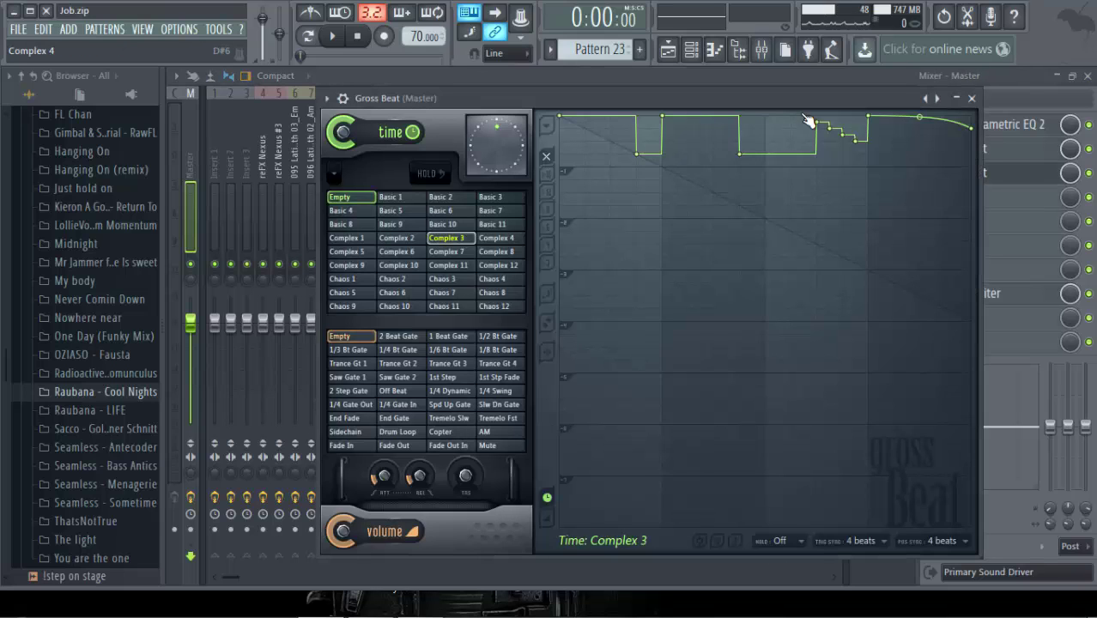
left_click(448, 279)
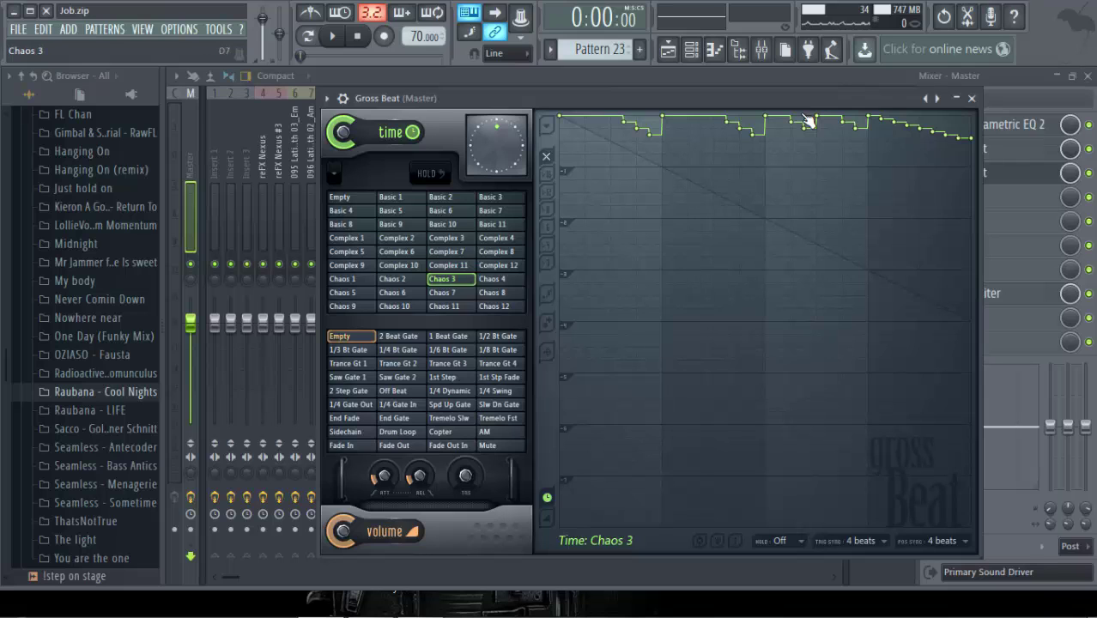
right_click(439, 279)
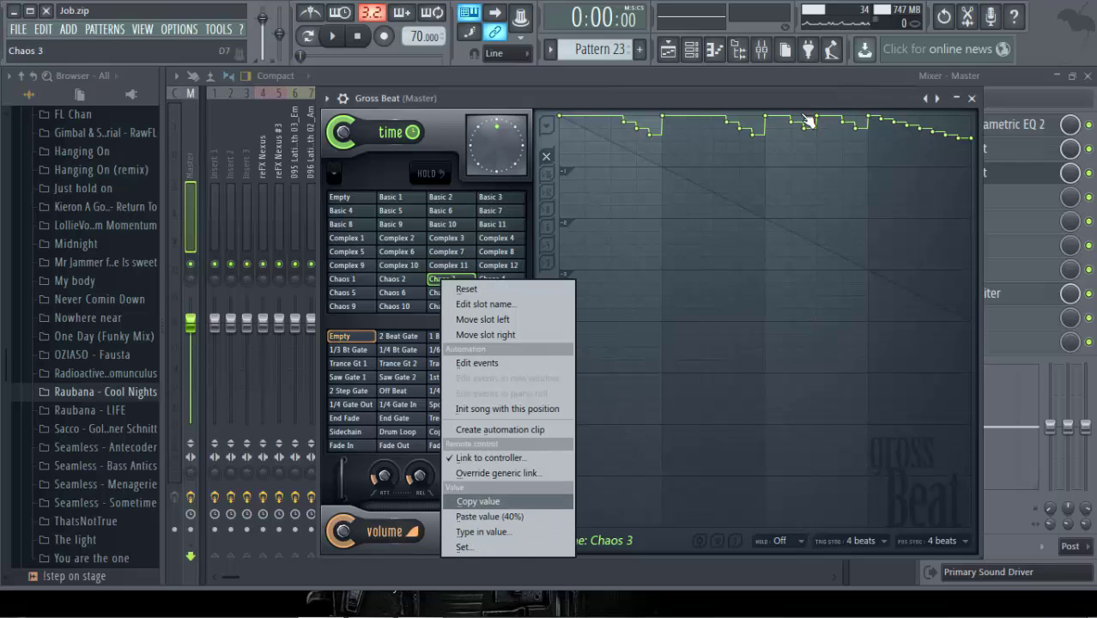
left_click(478, 501)
key("Escape")
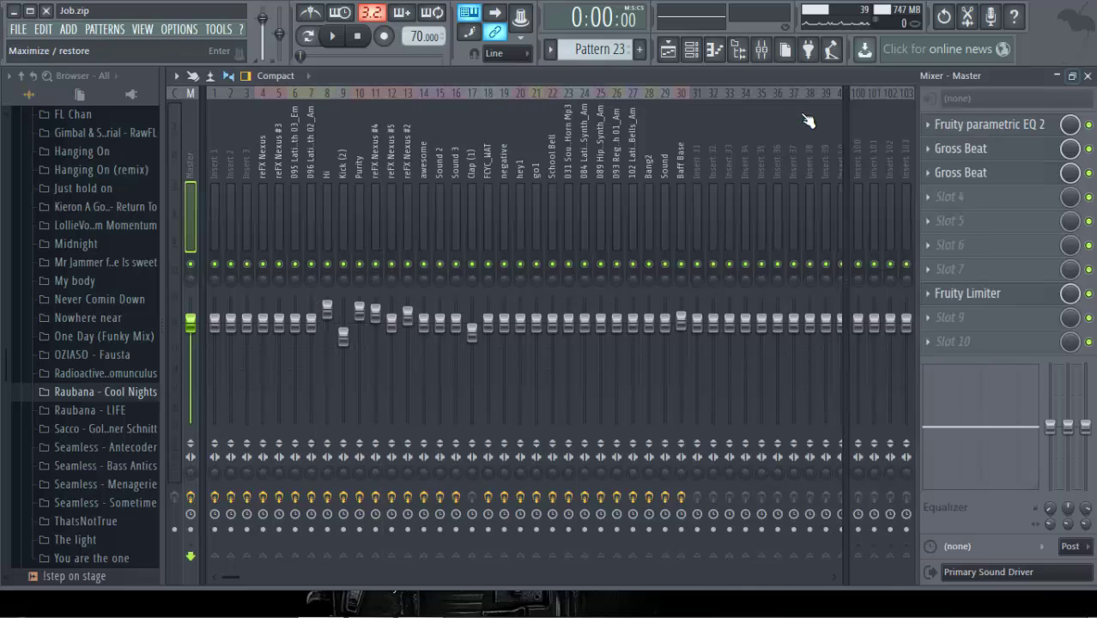
key("F5")
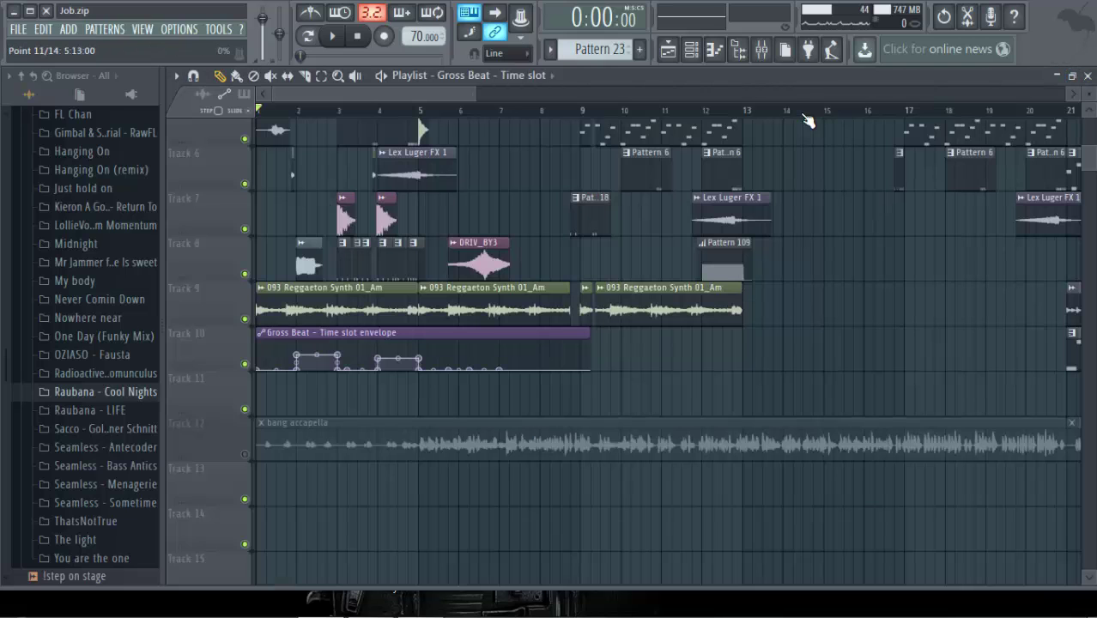
Step: Paste the 74% Chaos 3 value into the envelope points before bar 6 and at bar 7, and shape a vertical-sided block between bars 6 and 7
right_click(448, 369)
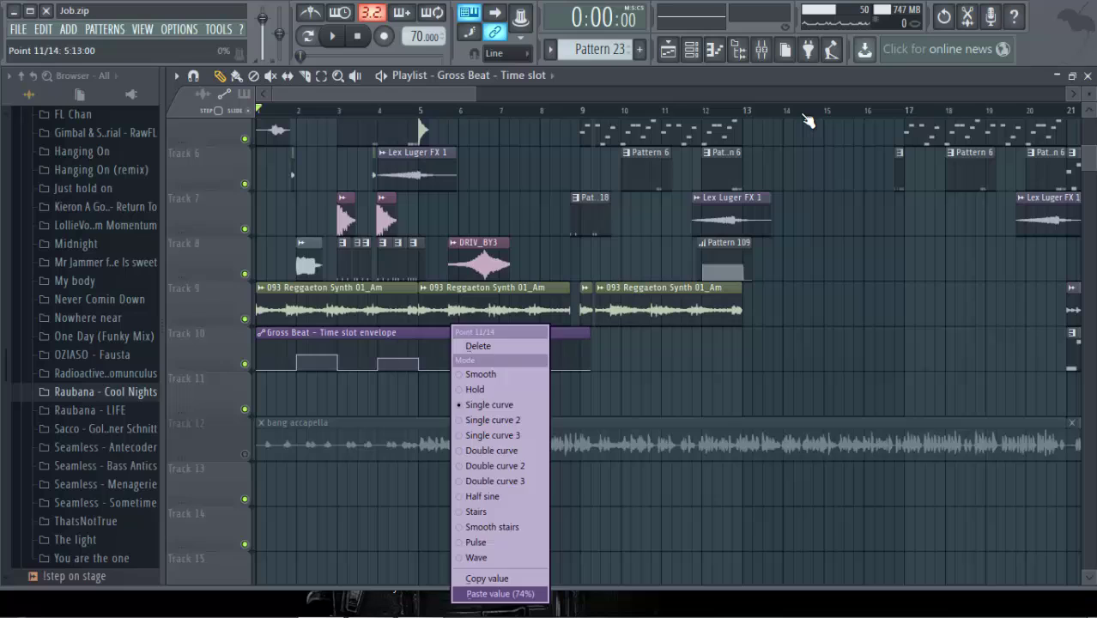
left_click(499, 593)
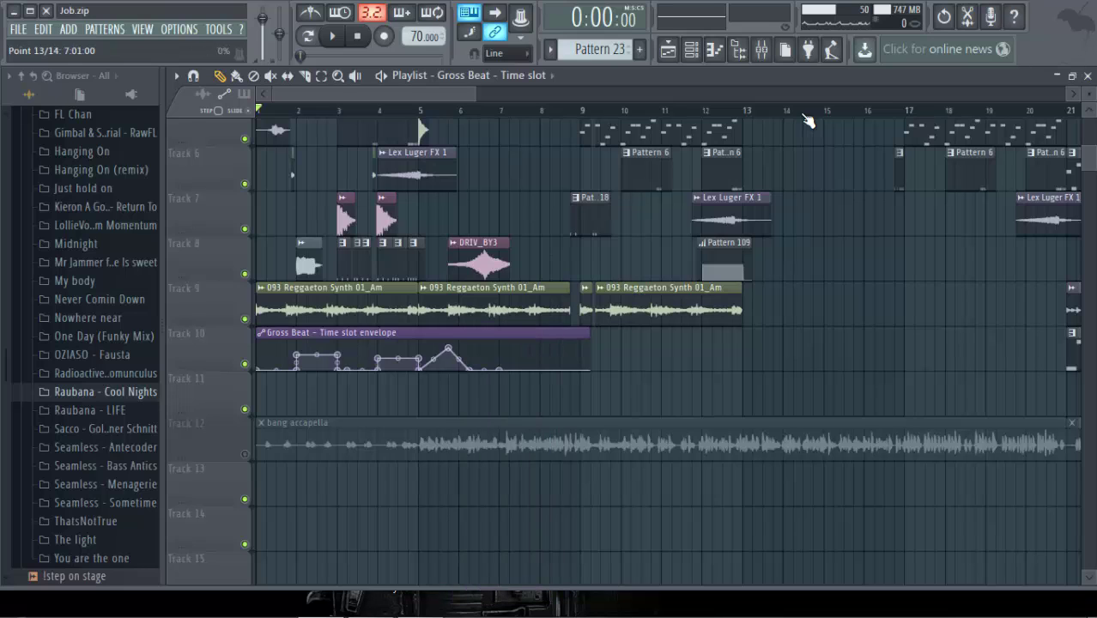
right_click(498, 369)
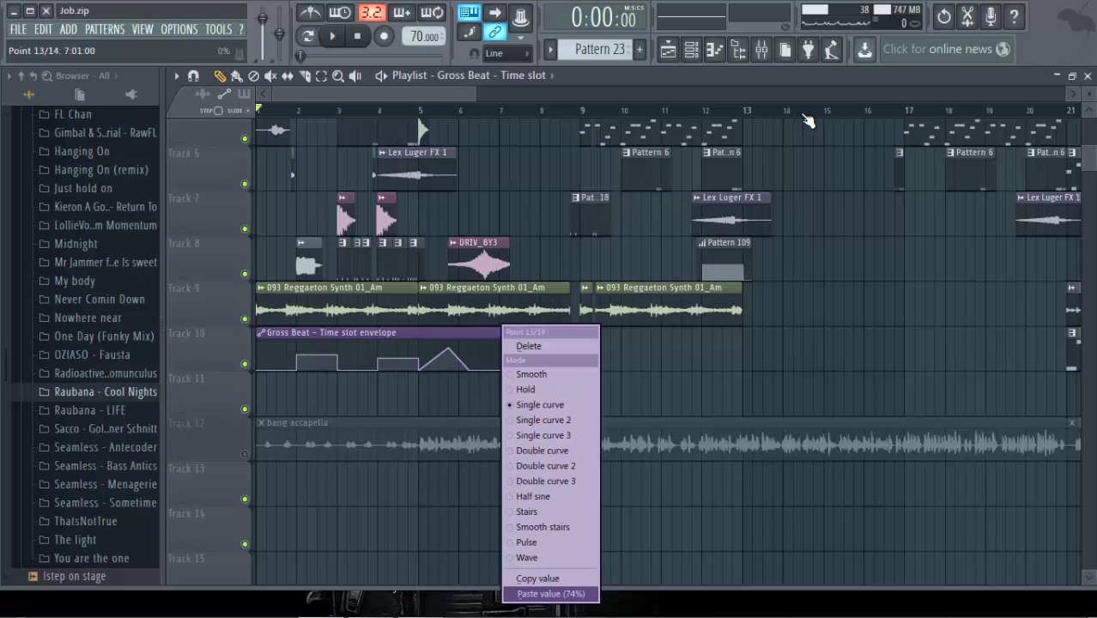
left_click(549, 593)
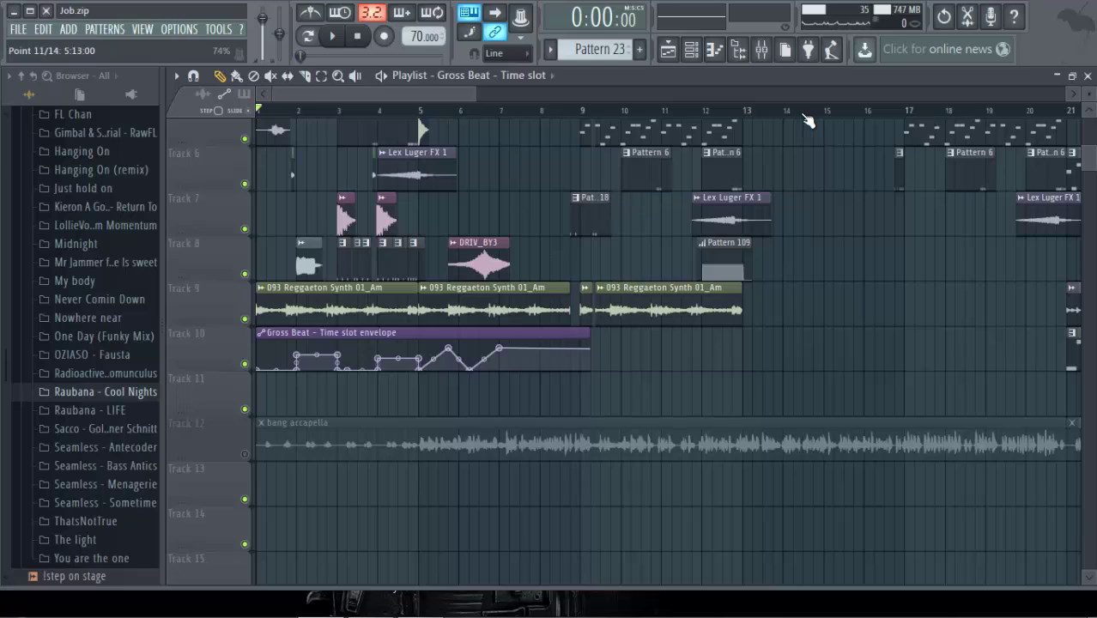
left_click_drag(448, 348, 469, 369)
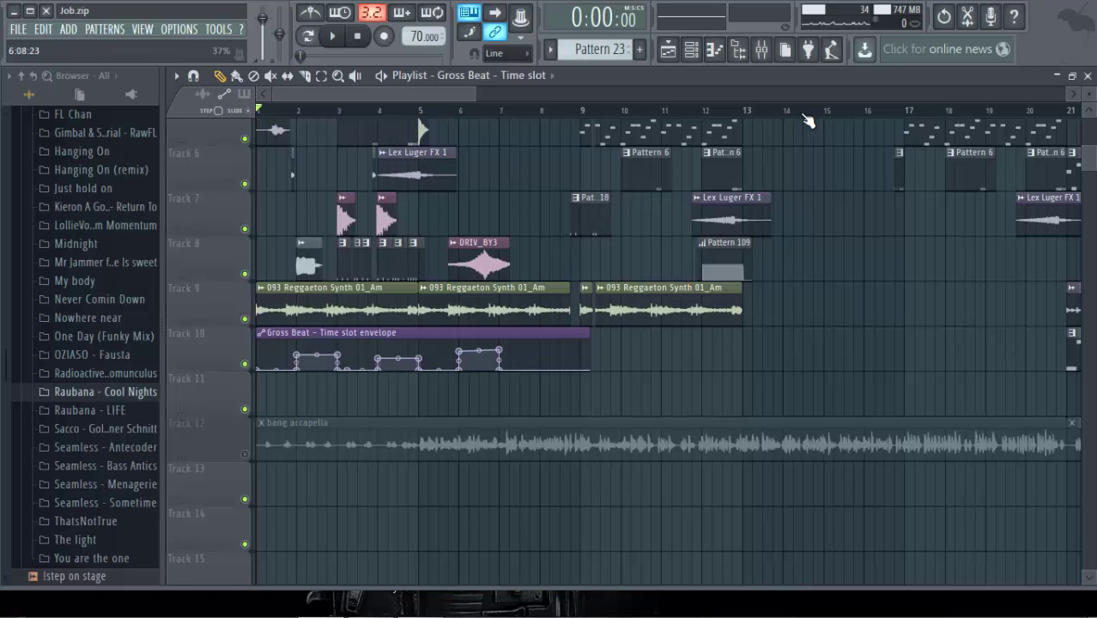
Step: Level the bar 6 to 7 block by pasting the 74% value into both raised points, and play the song from the start
right_click(459, 351)
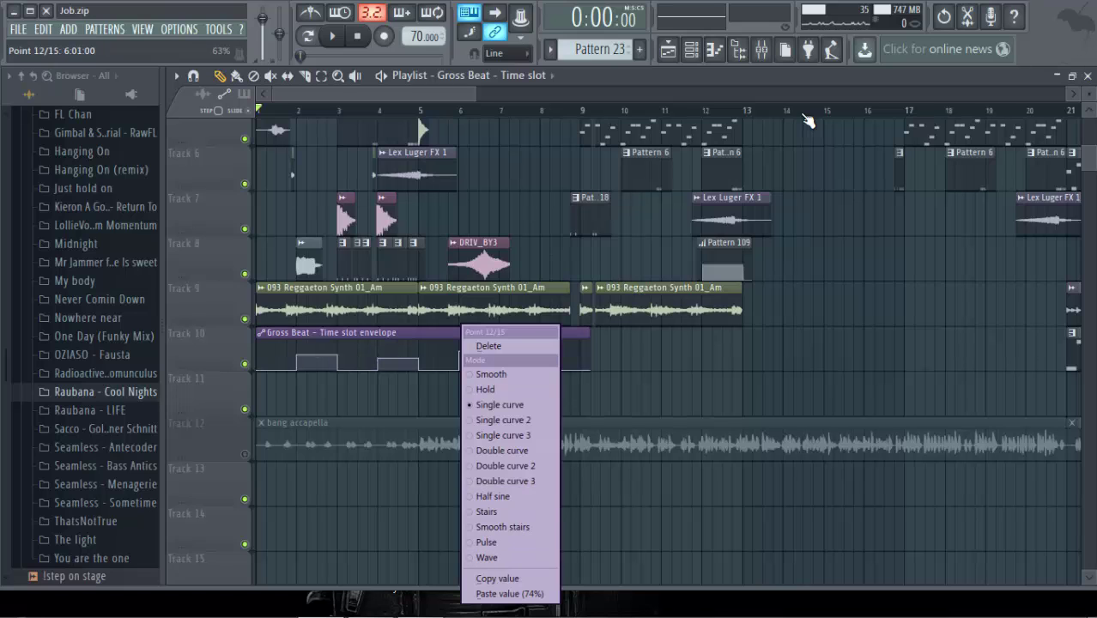
left_click(509, 593)
right_click(499, 350)
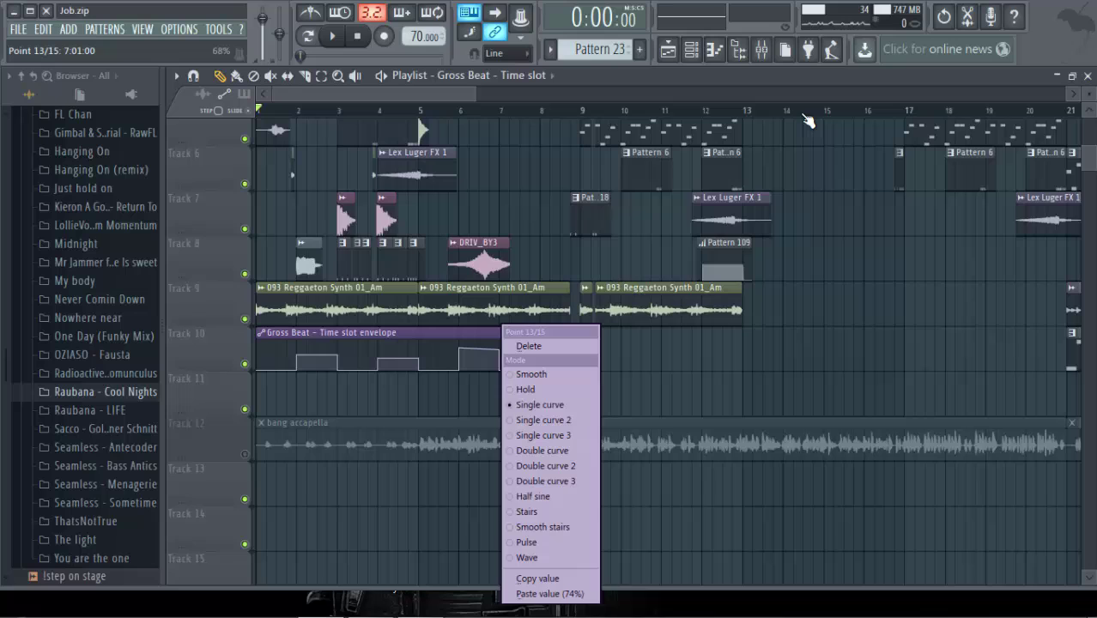
left_click(549, 593)
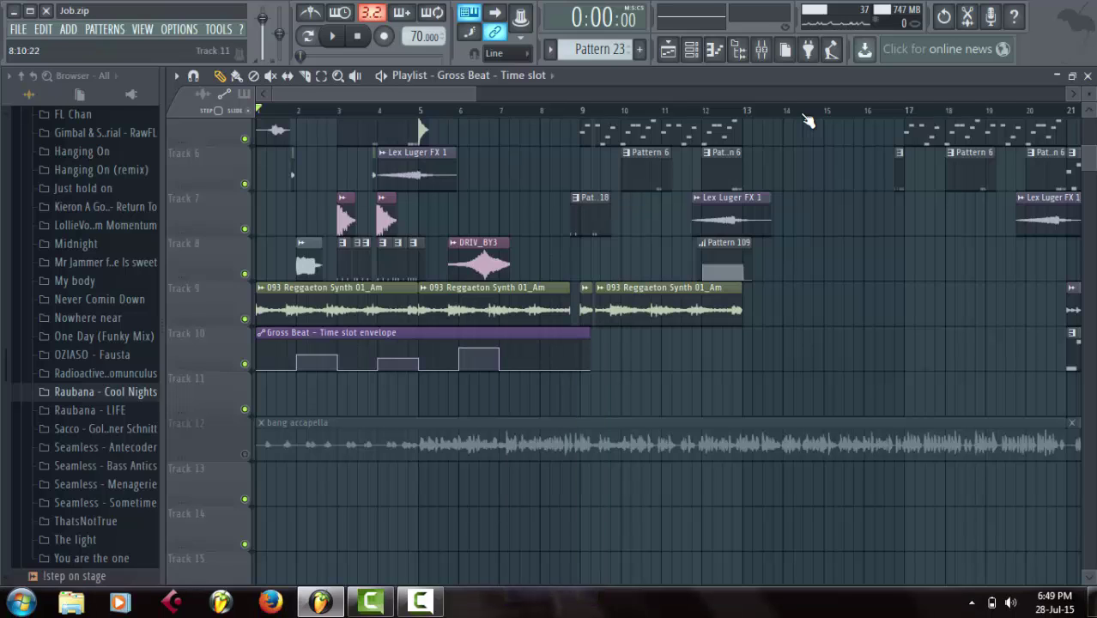
key("space")
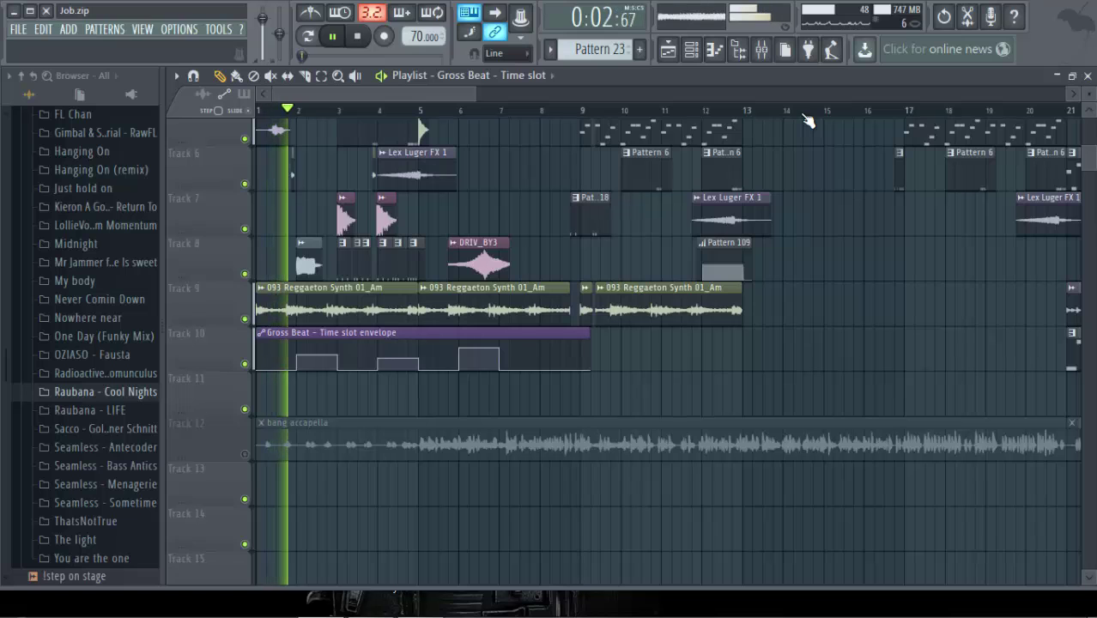
Step: Stop playback, reset the Master track's Gross Beat time preset to Empty and return to the playlist
key("space")
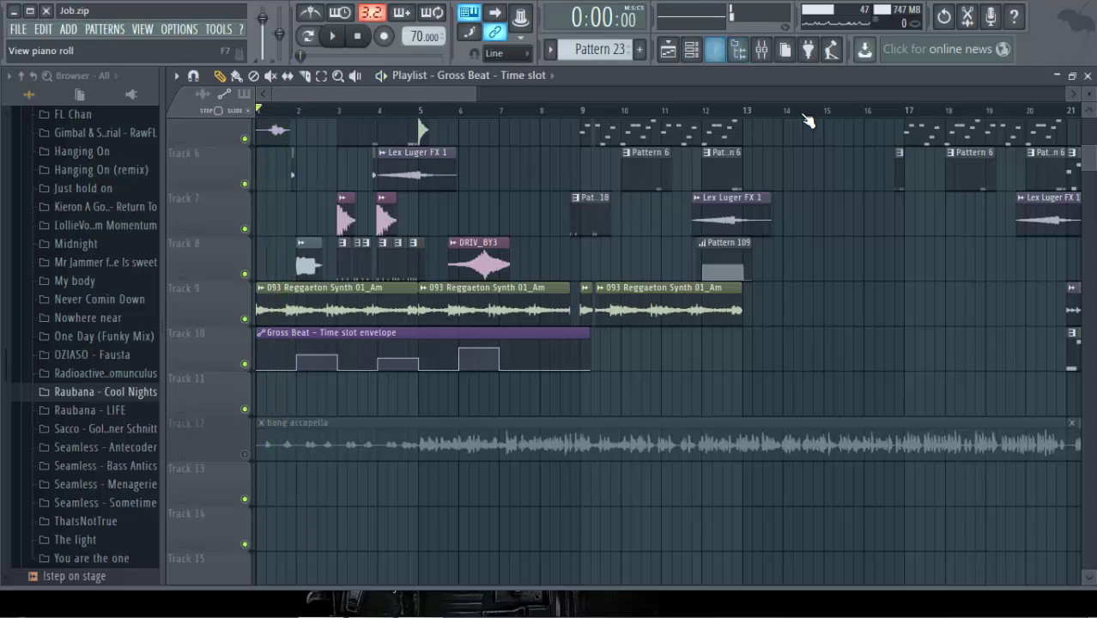
key("F9")
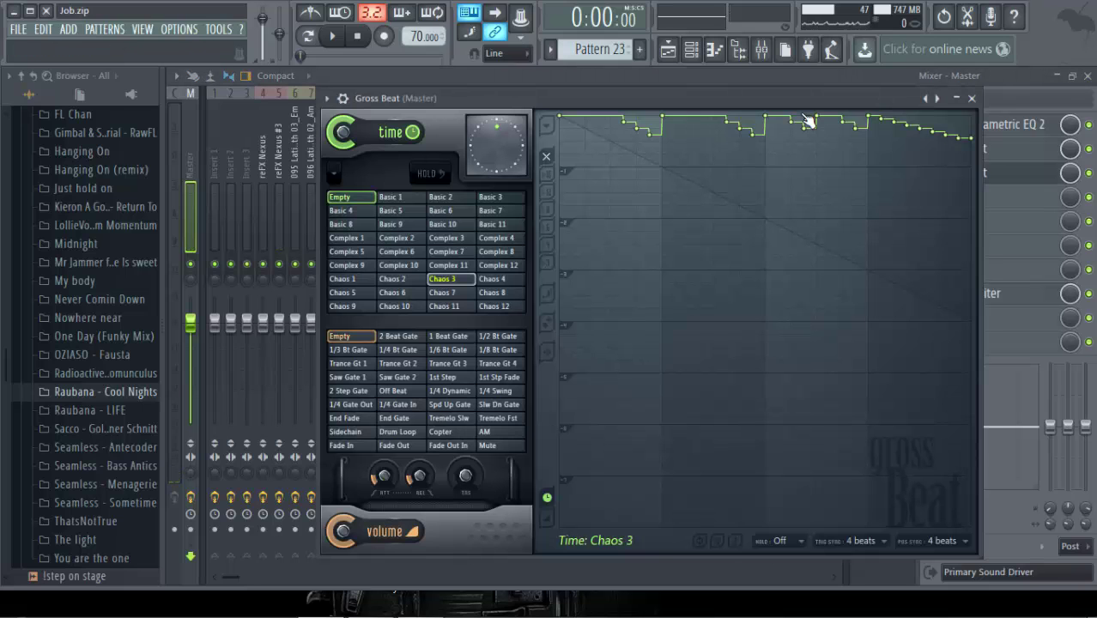
left_click(351, 197)
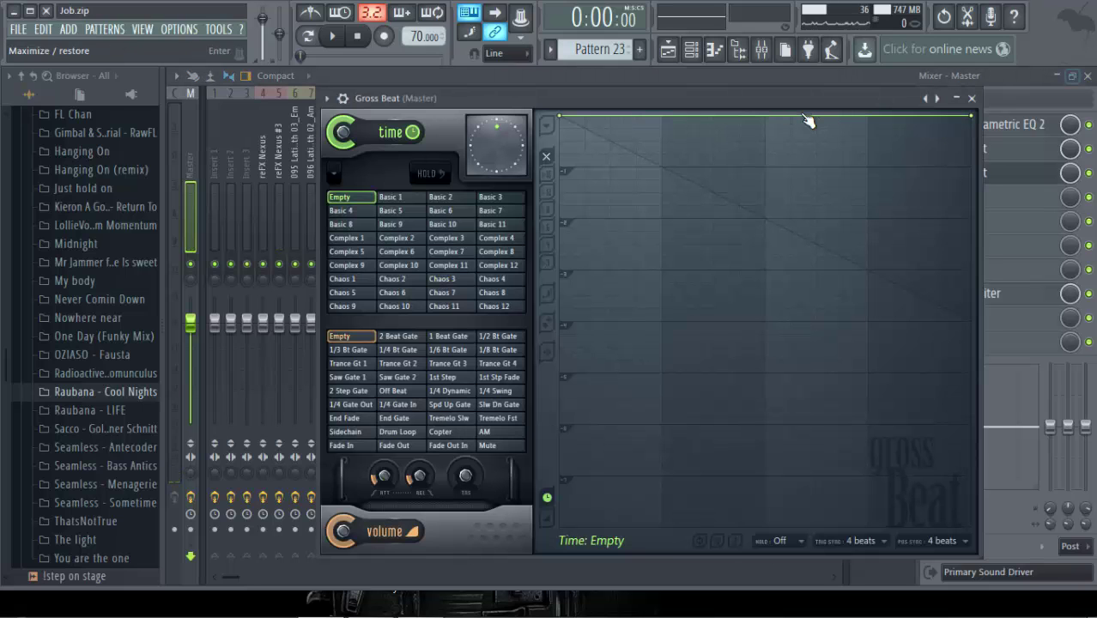
key("Escape")
key("Escape")
key("Escape")
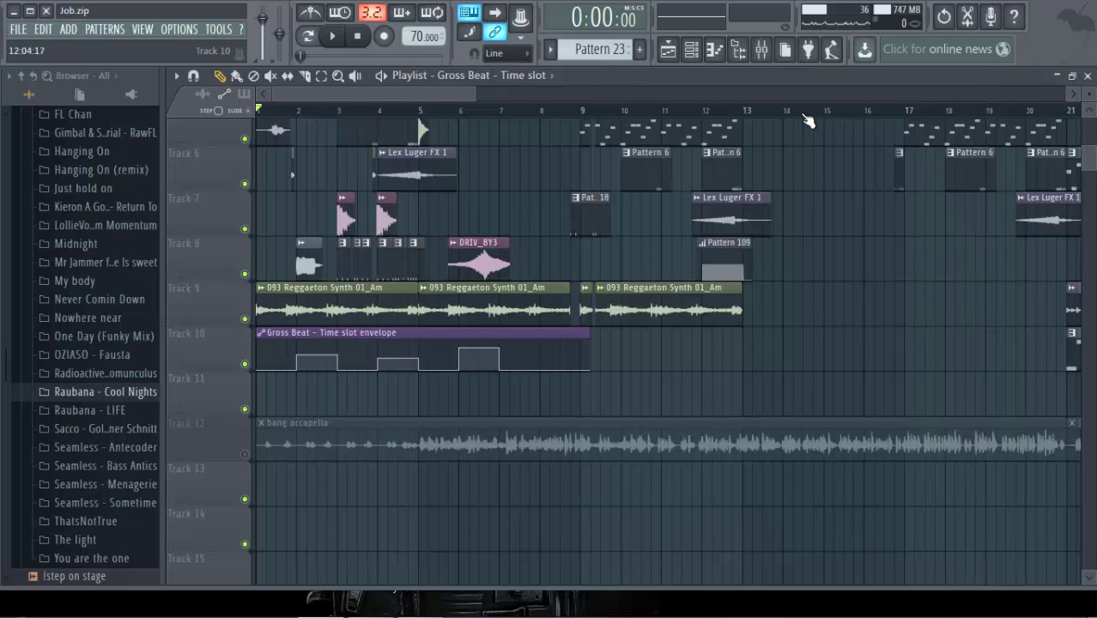
Step: Play the song from the start past bar 7 to check the time slot automation, stop, and look over the whole arrangement
key("space")
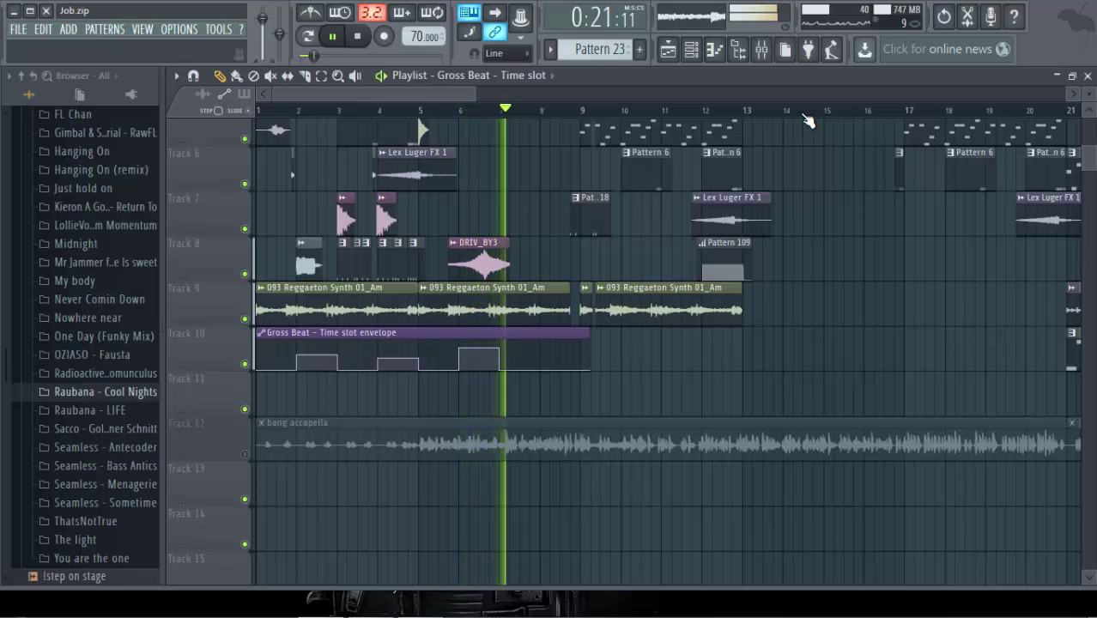
key("space")
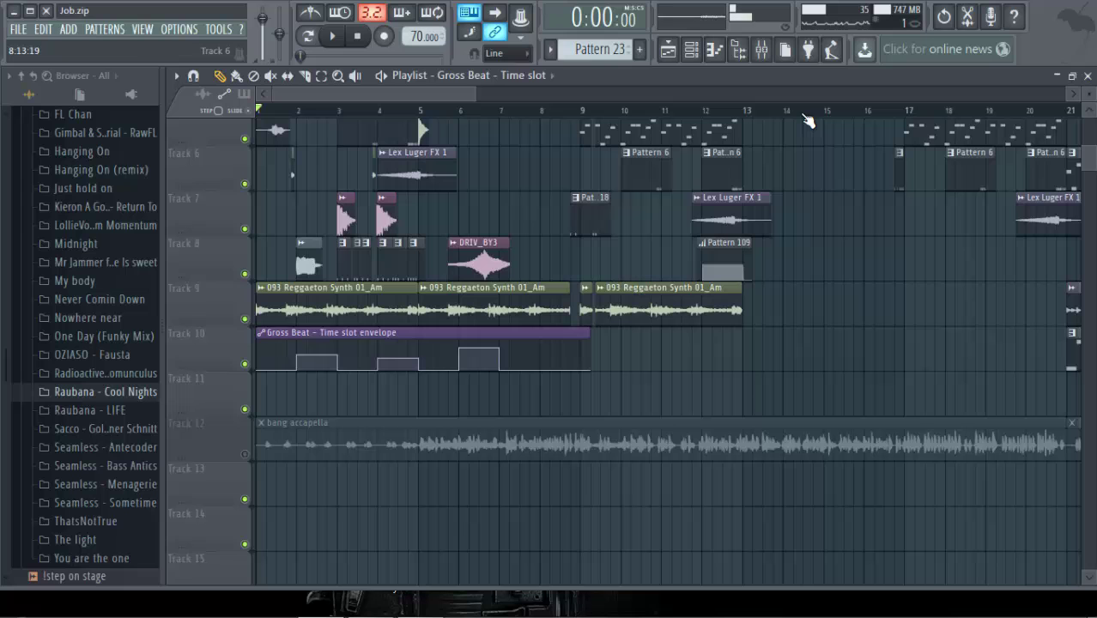
scroll(806, 120, "down", 8)
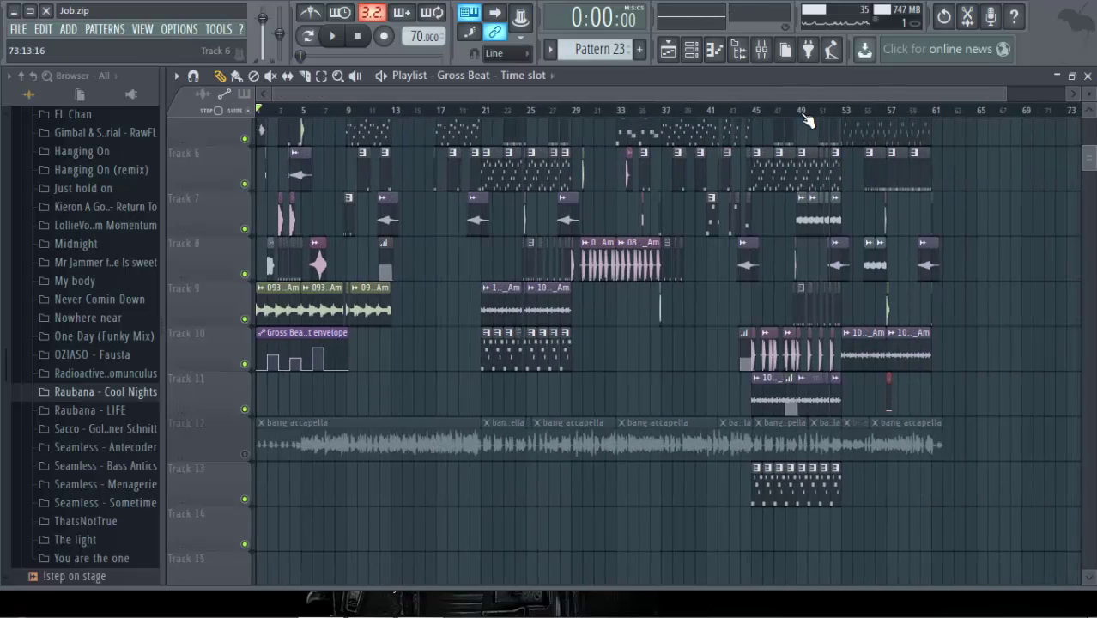
scroll(807, 121, "up", 5)
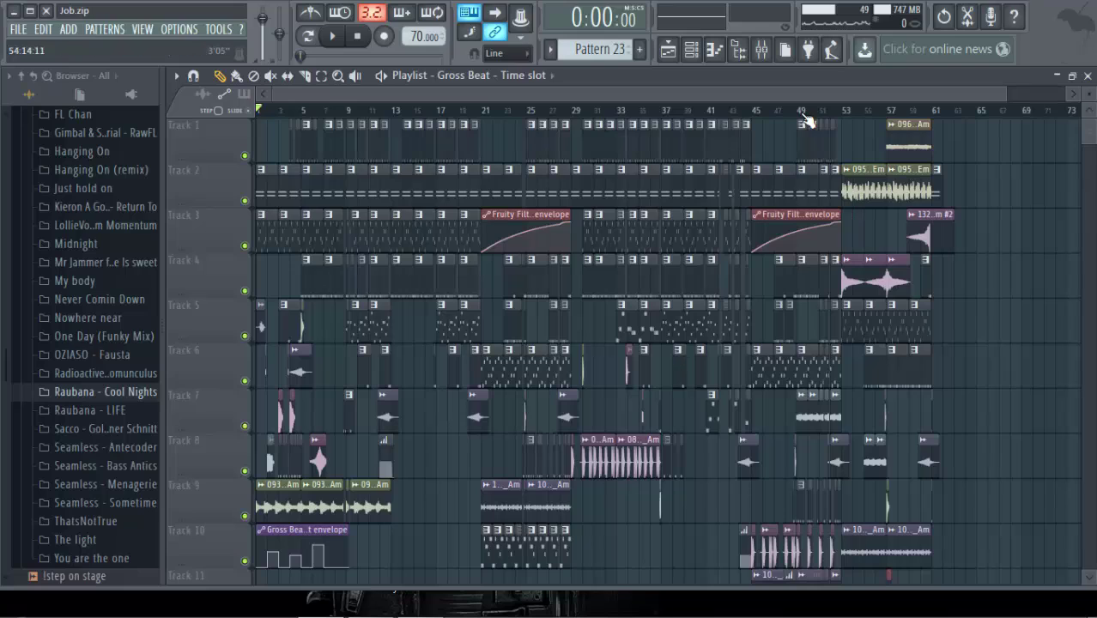